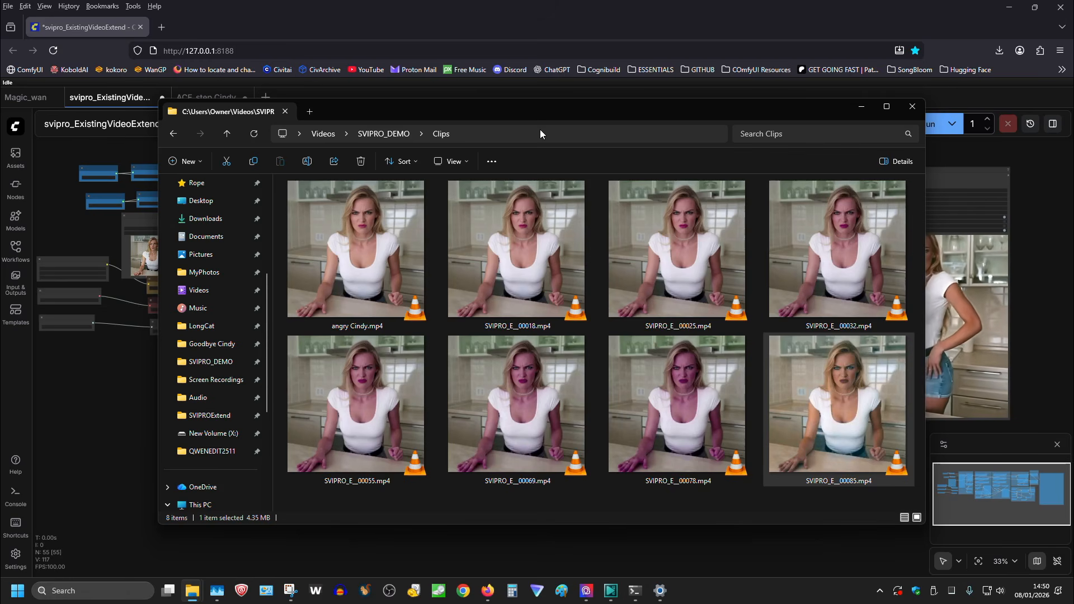
- Play angry Cindy.mp4 from the Clips folder and check its codec information, including resolution and frame rate
double_click(378, 224)
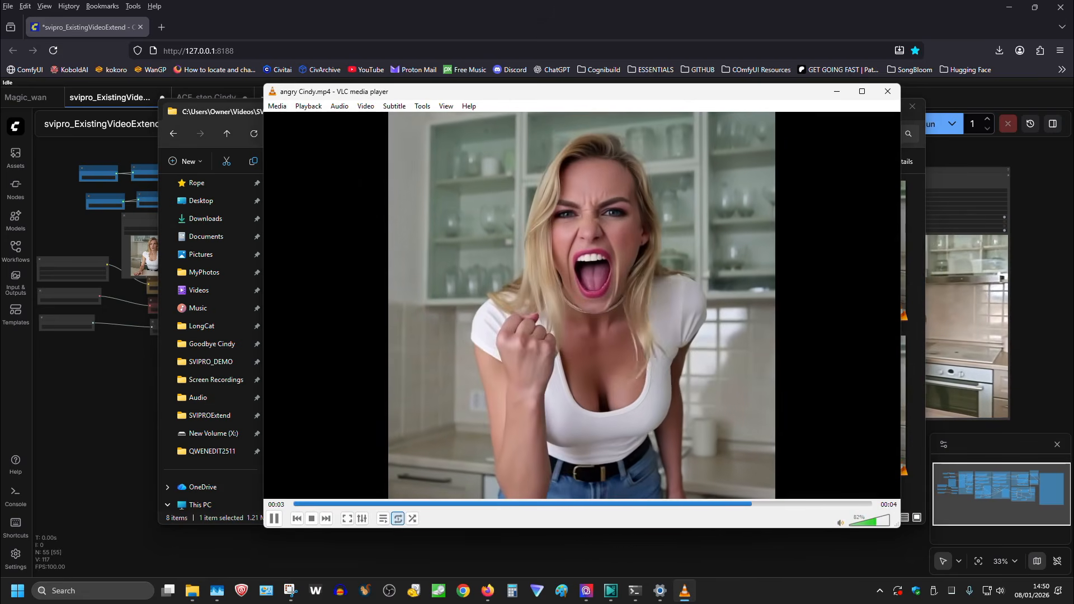
left_click(393, 106)
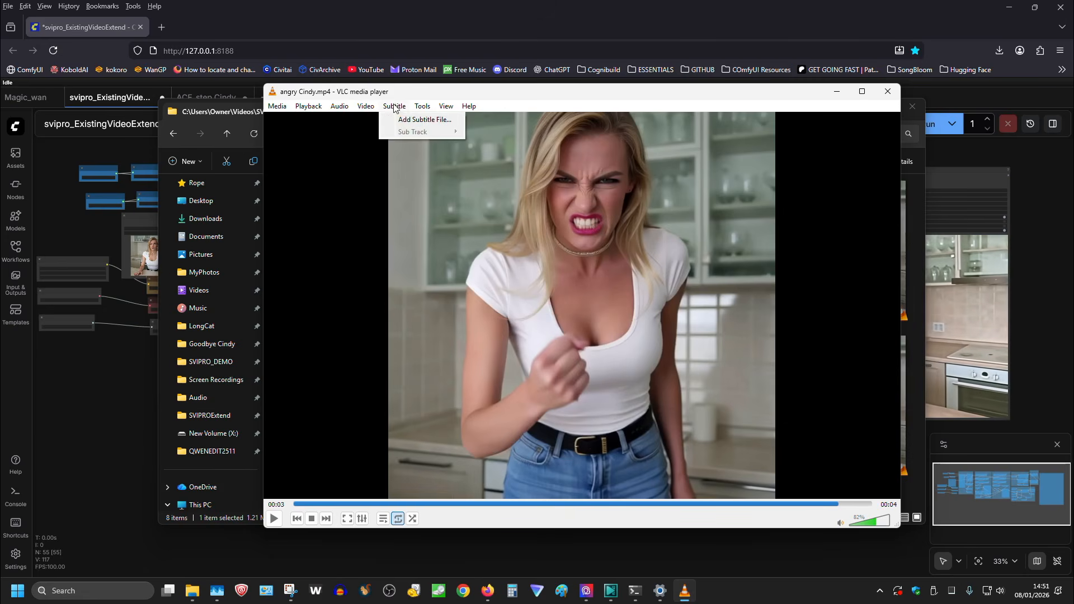
mouse_move(422, 106)
left_click(430, 146)
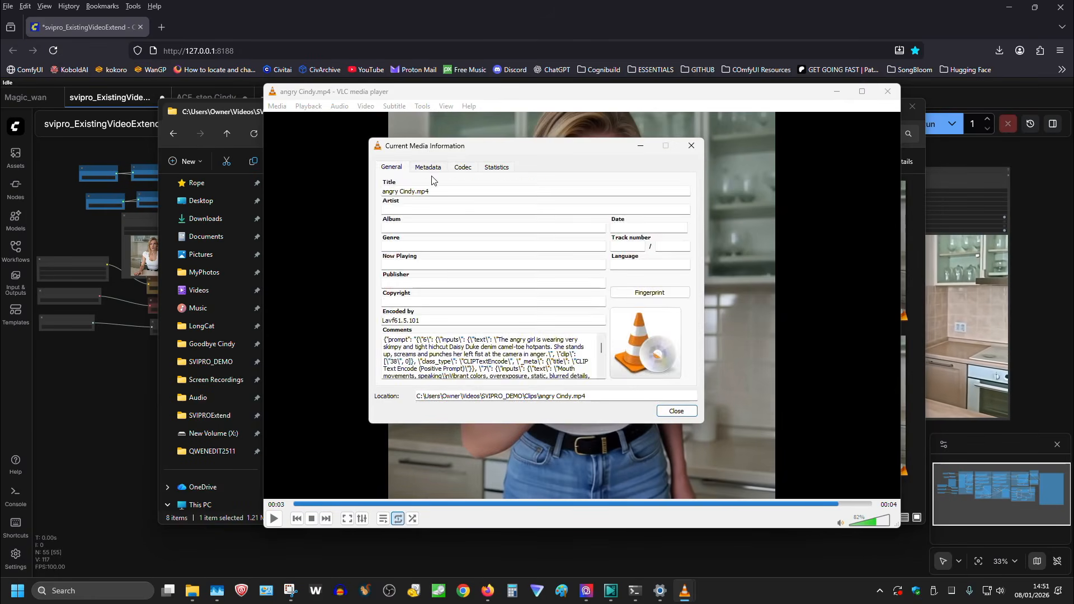
left_click(430, 167)
left_click(458, 168)
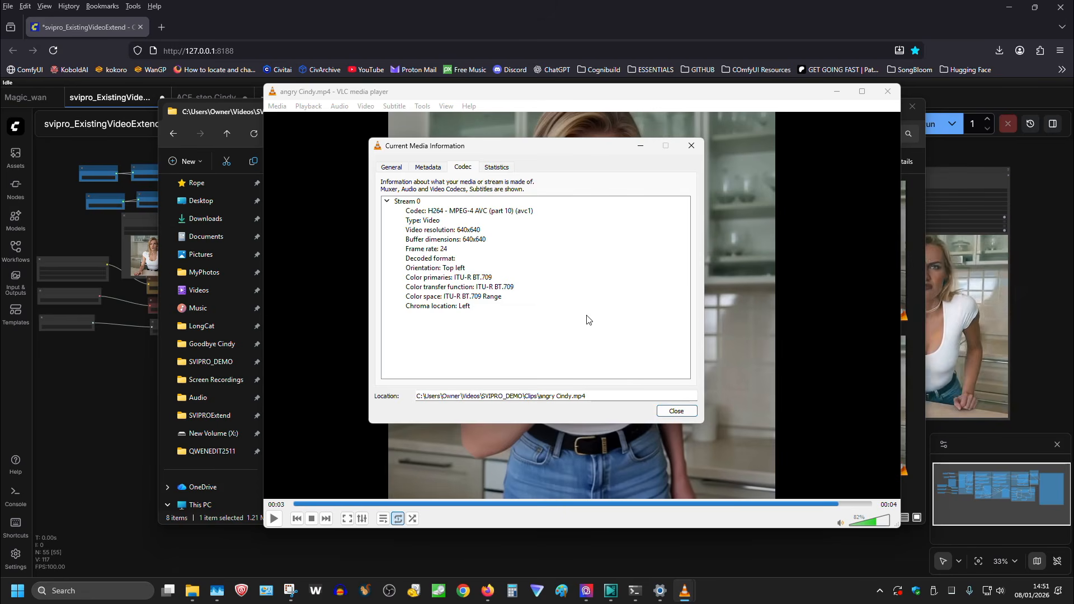
left_click(676, 411)
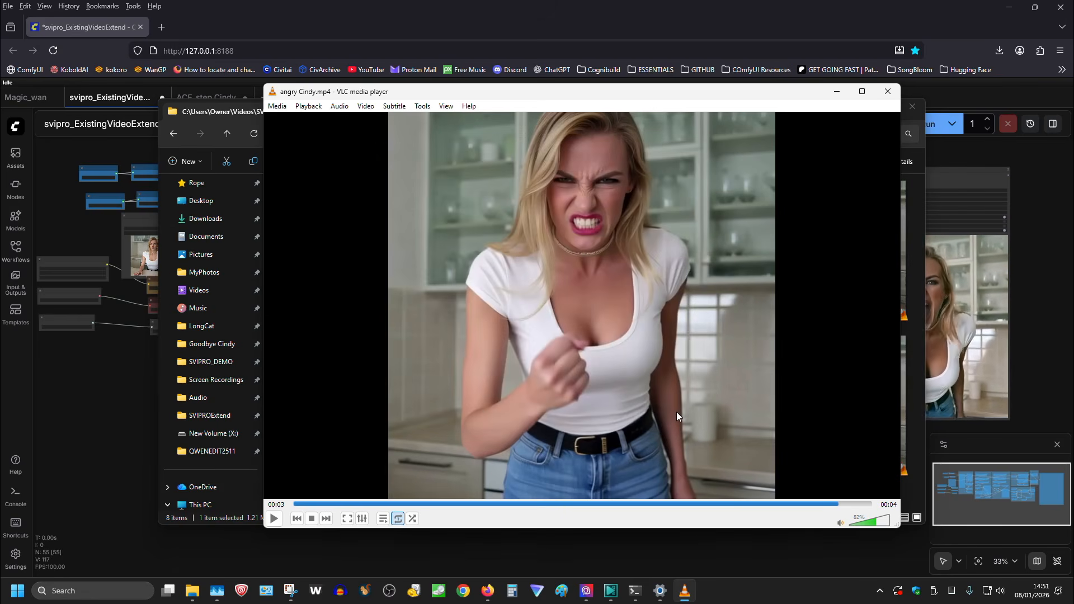
left_click(887, 95)
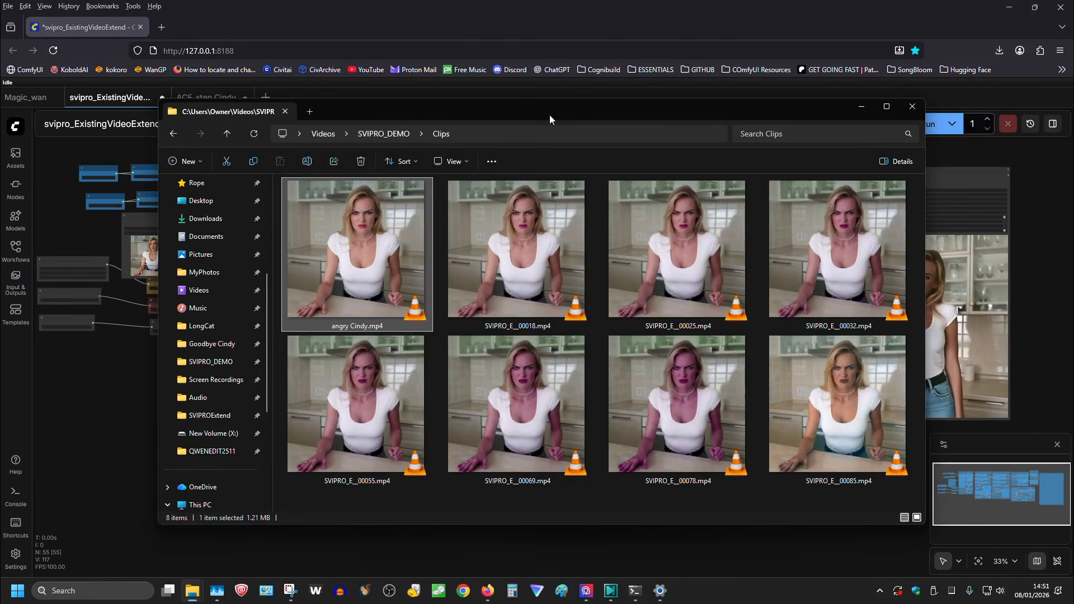
- Play the first extended clip, SVIPRO_E__00018.mp4, and close the player at its end
left_click_drag(549, 115, 543, 92)
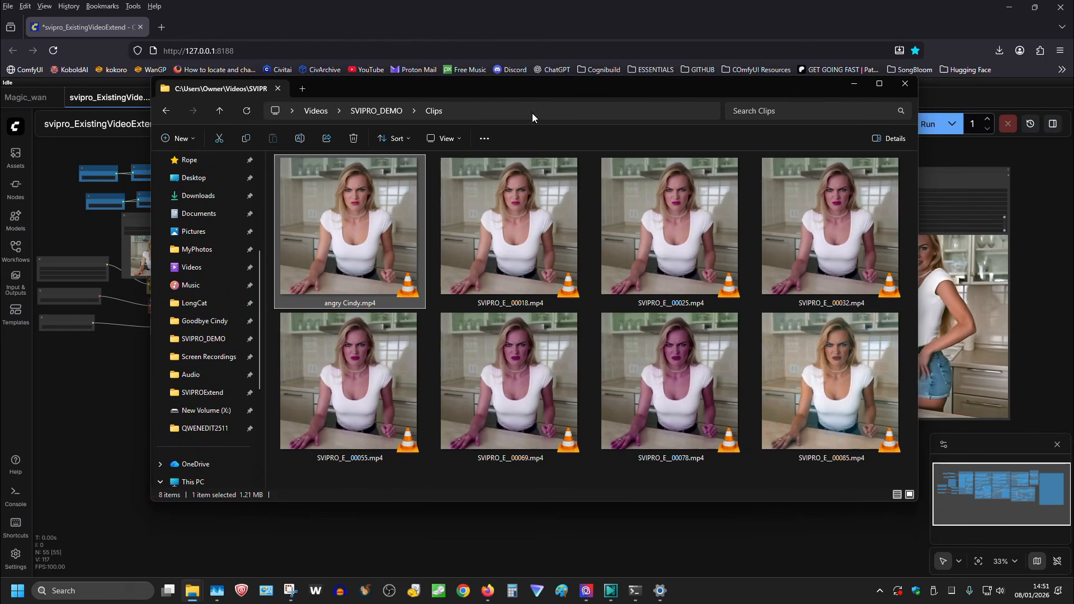
double_click(511, 205)
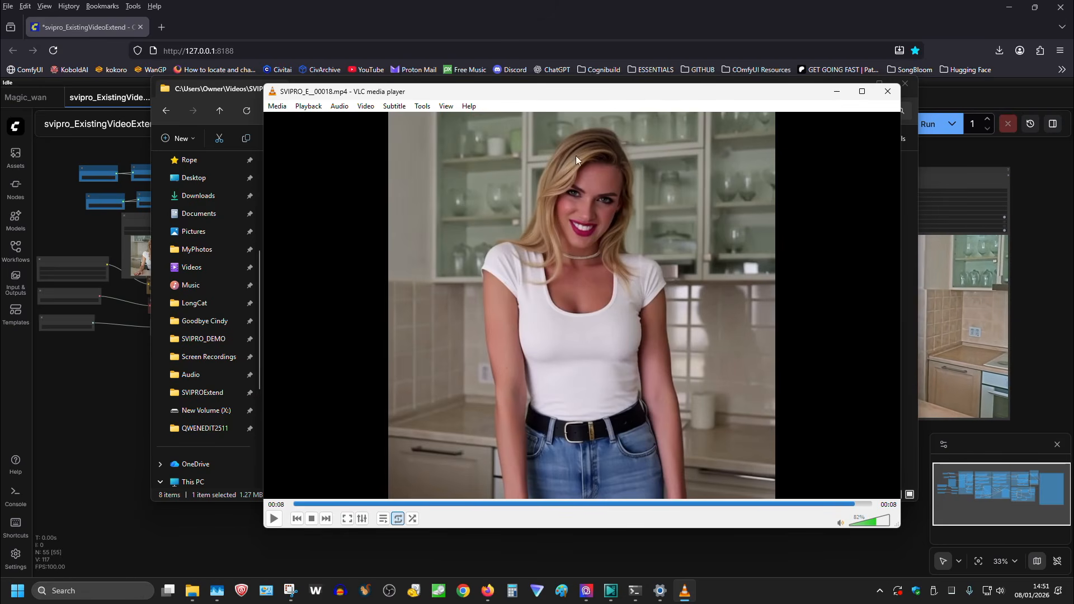
left_click(888, 92)
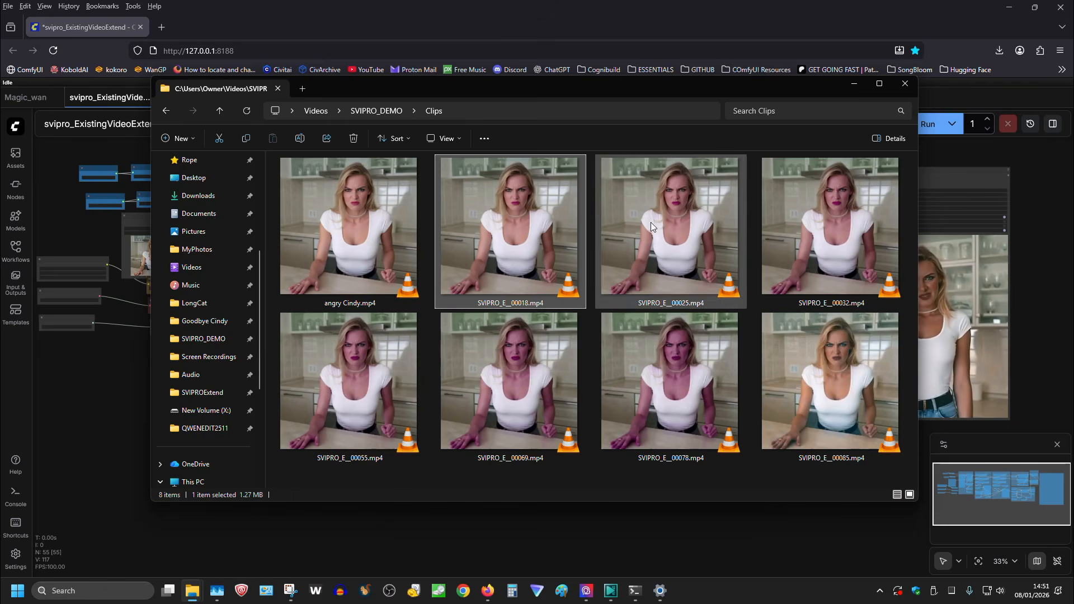
- Play SVIPRO_E__00025.mp4 and check the clip's frame rate in its codec information
left_click(770, 216)
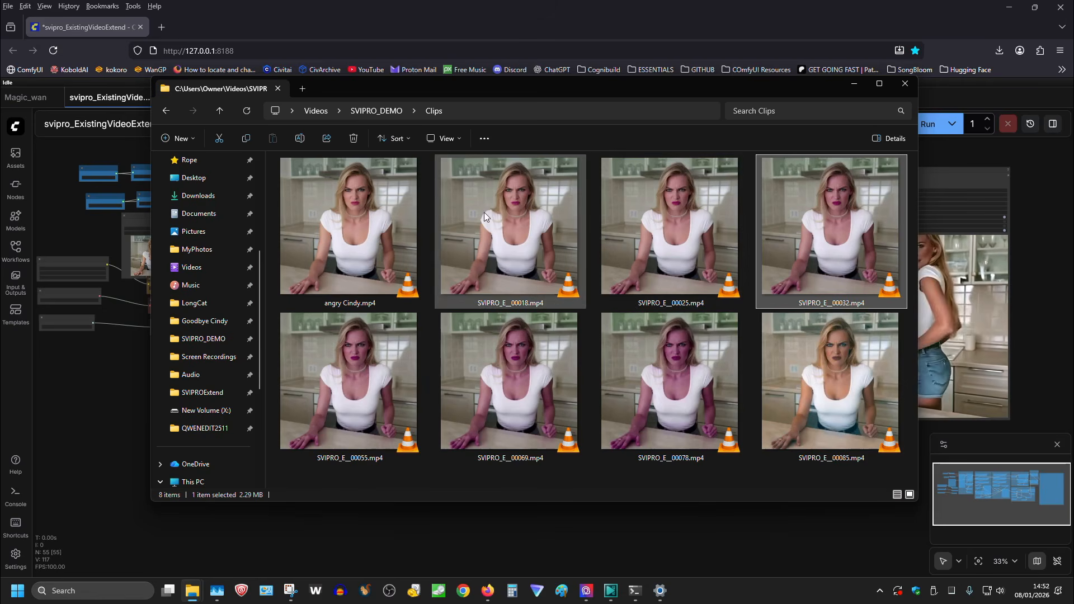
double_click(654, 223)
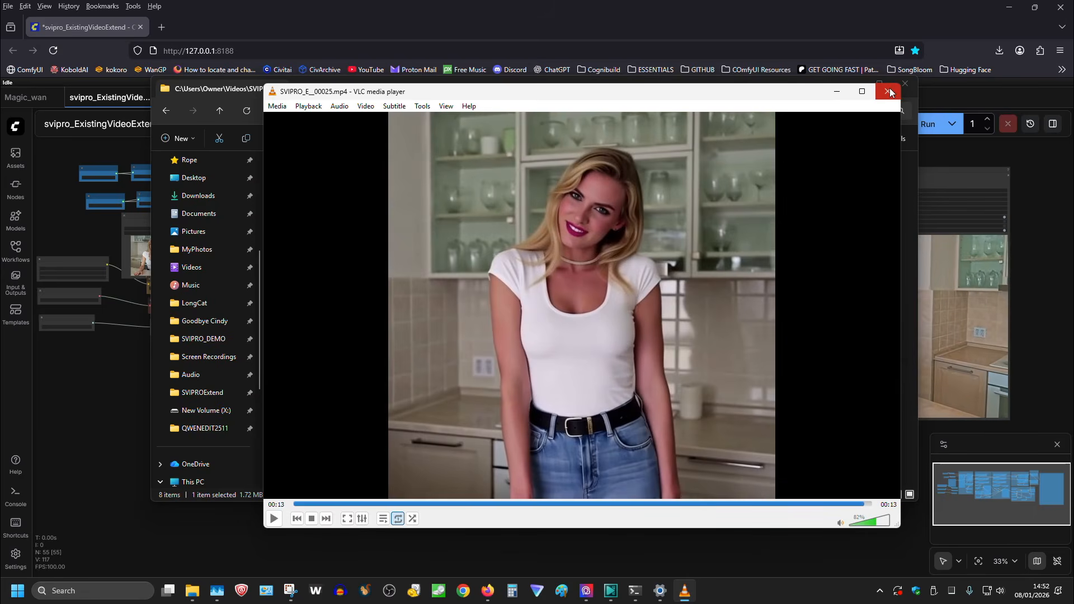
left_click(425, 108)
left_click(440, 145)
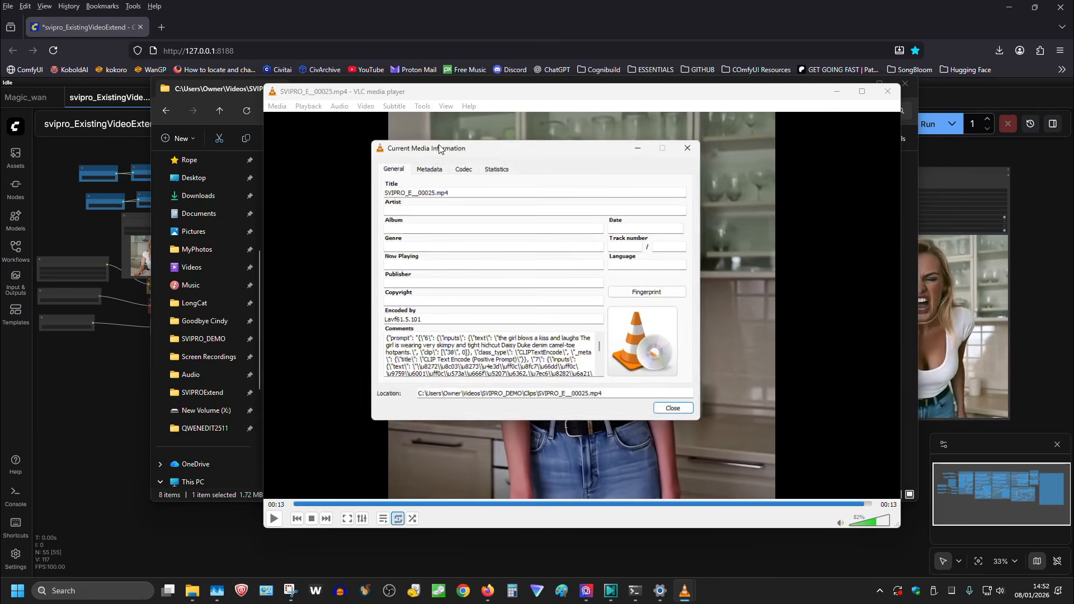
left_click(463, 168)
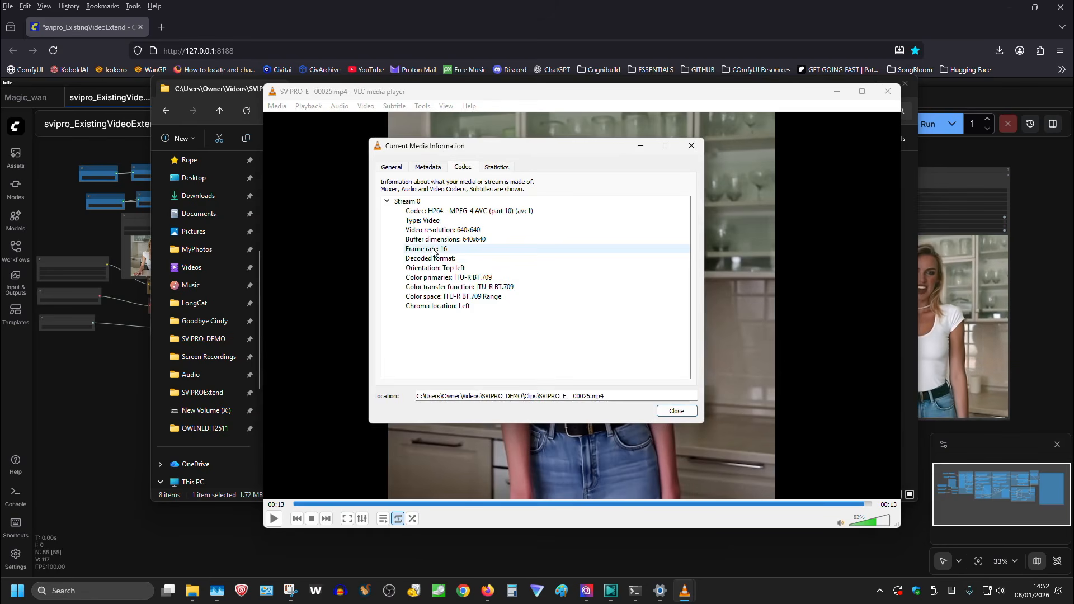
left_click(680, 412)
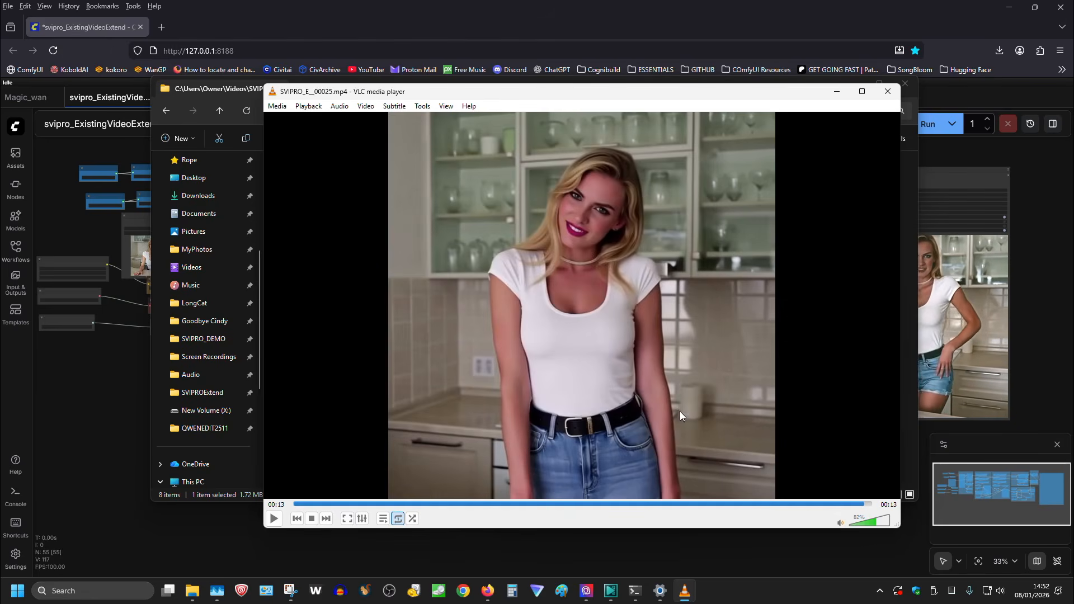
left_click(892, 94)
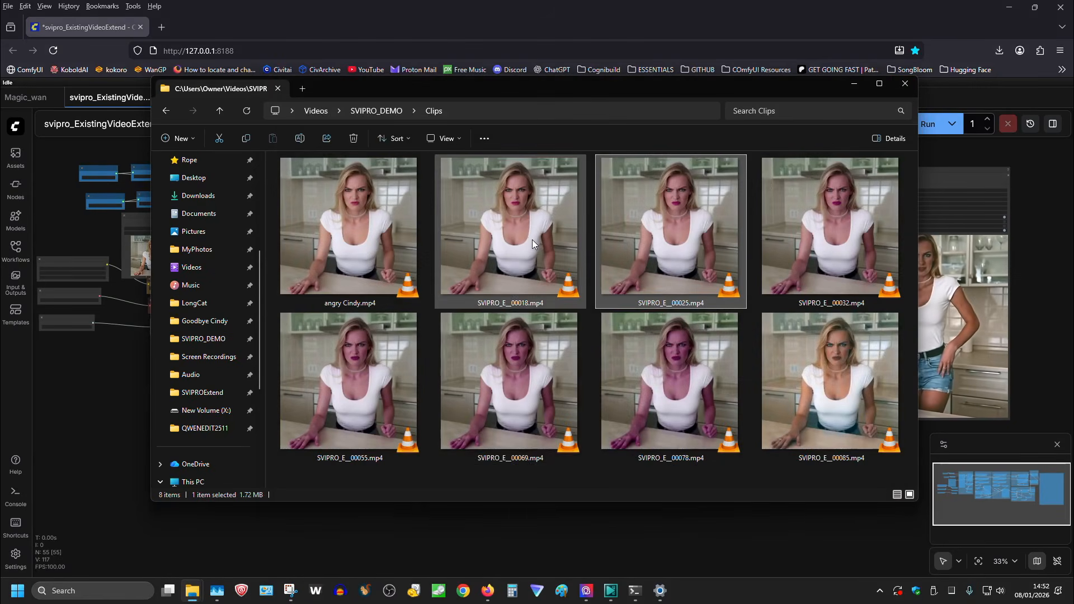
- Play the long extended clip SVIPRO_E__00078.mp4 to review its color drift, and close the player
left_click(676, 385)
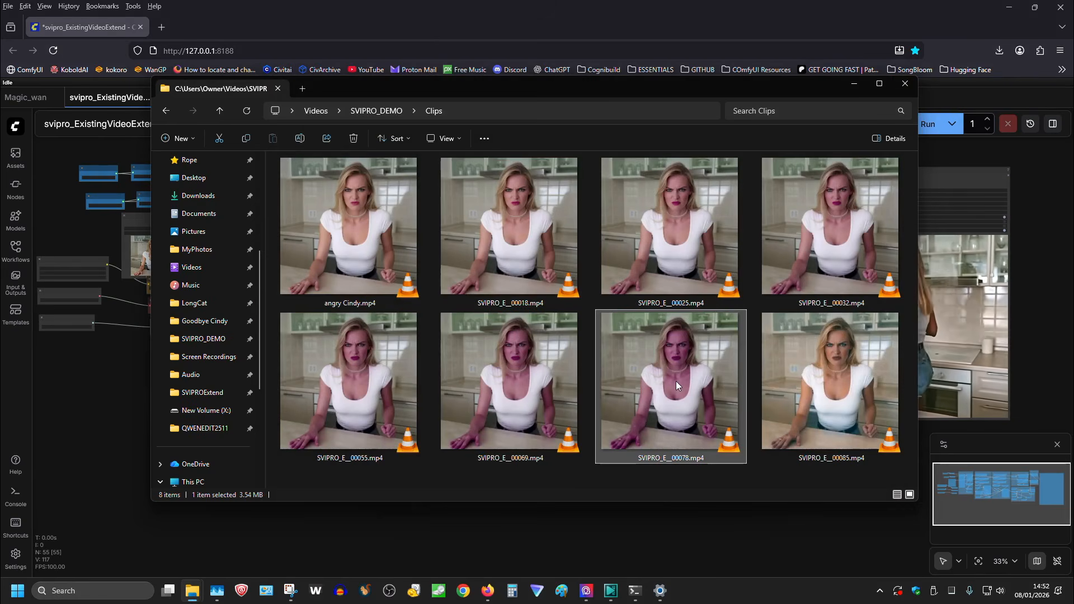
double_click(676, 382)
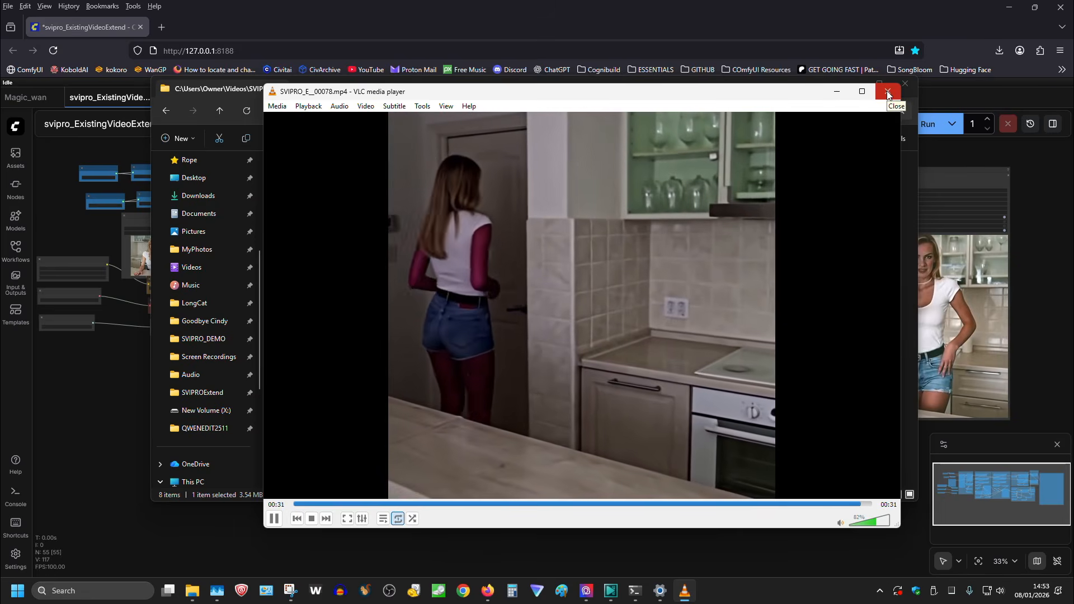
left_click(888, 92)
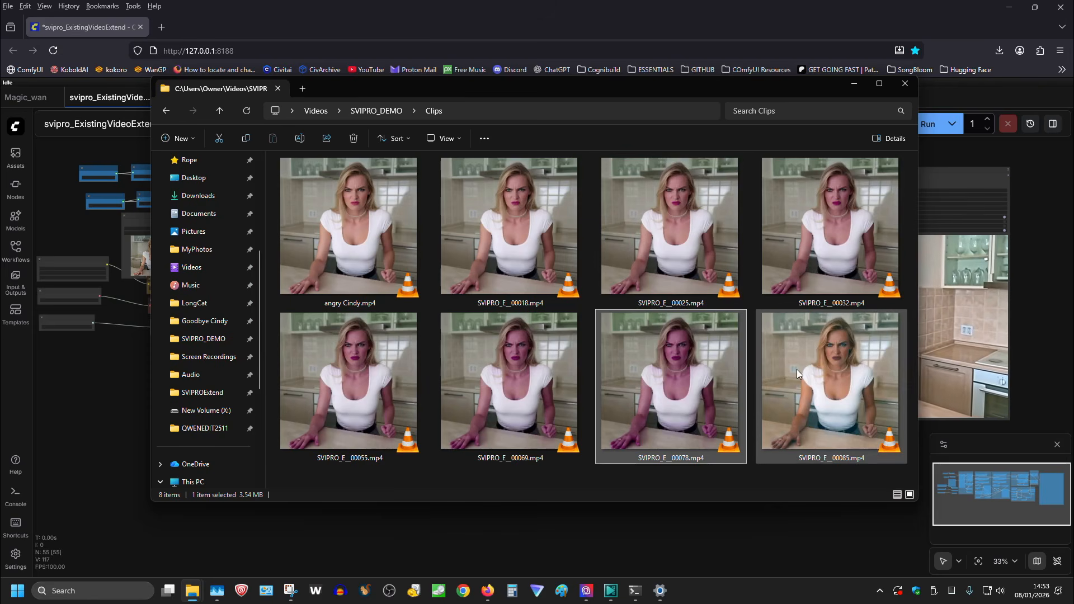
- Switch to the ComfyUI workflow svipro_ExistingVideoExtend and examine the Color Match node's inputs and settings
left_click(701, 516)
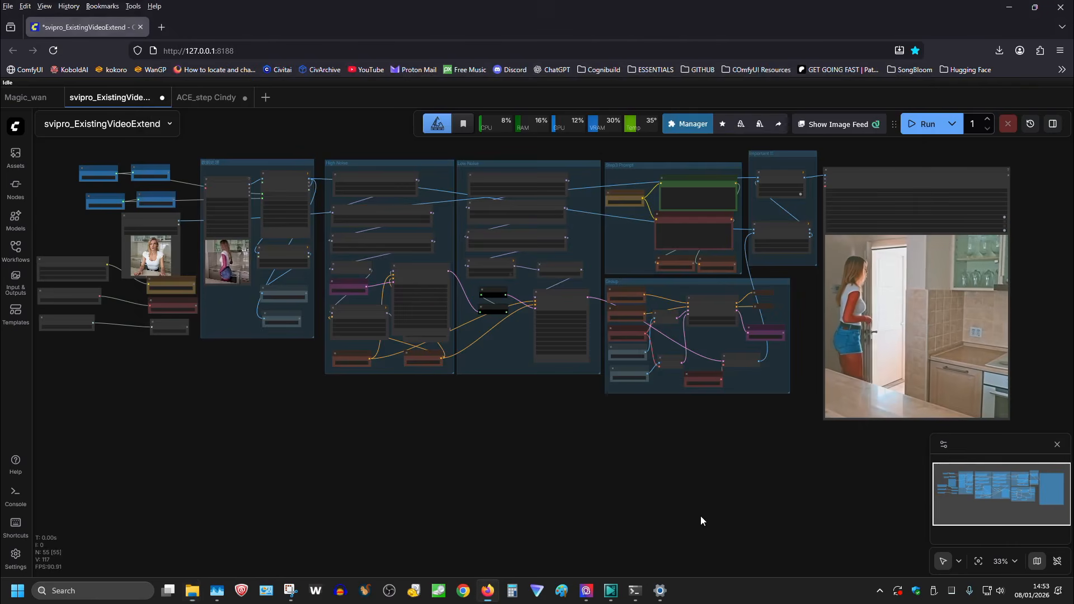
scroll(252, 413, "up", 2)
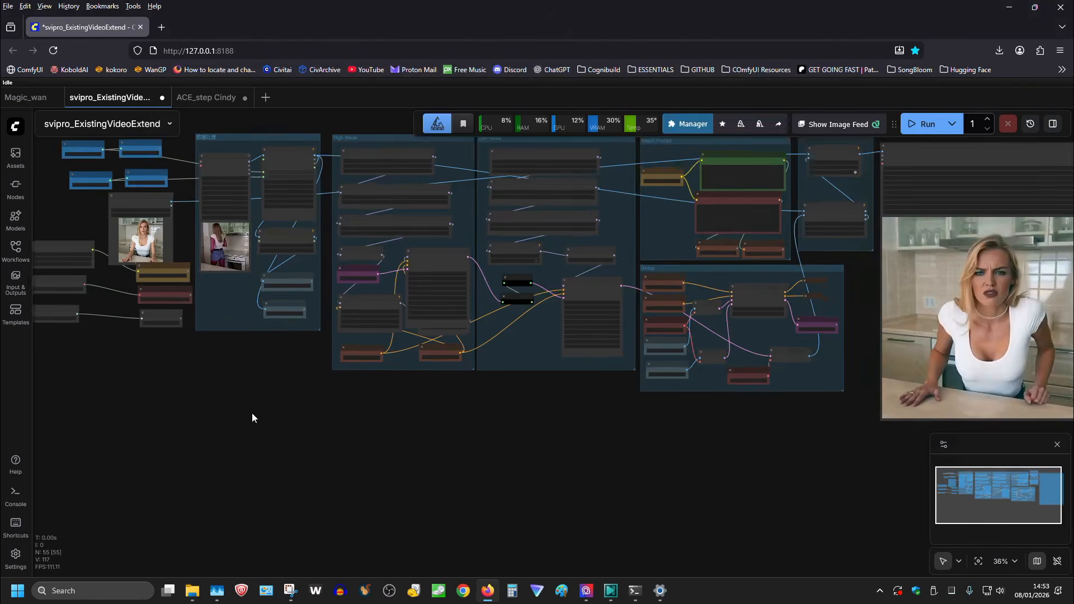
left_click_drag(248, 367, 287, 482)
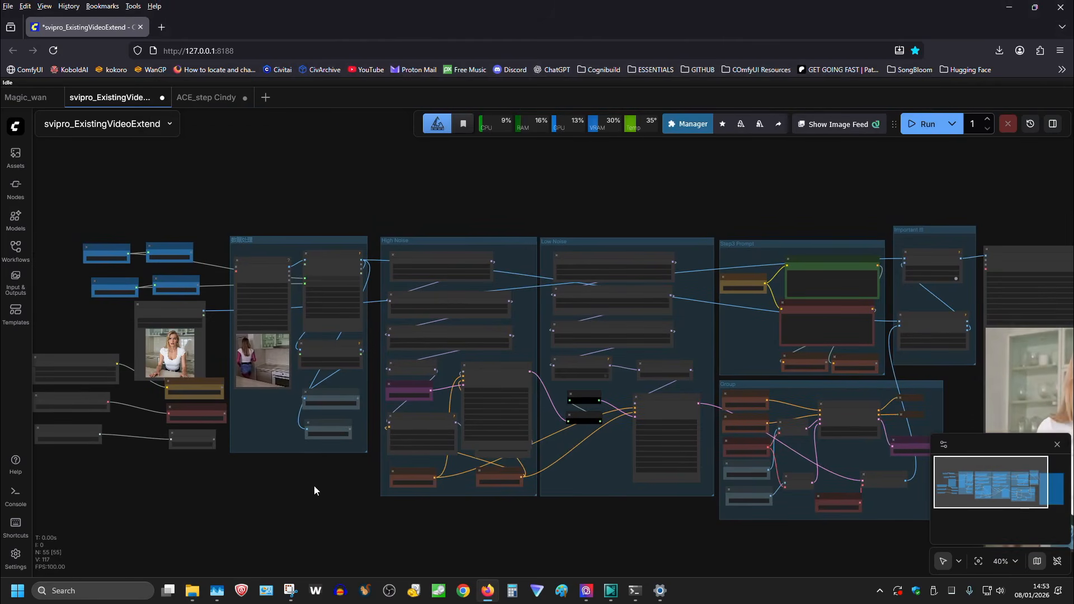
scroll(506, 408, "right", 3)
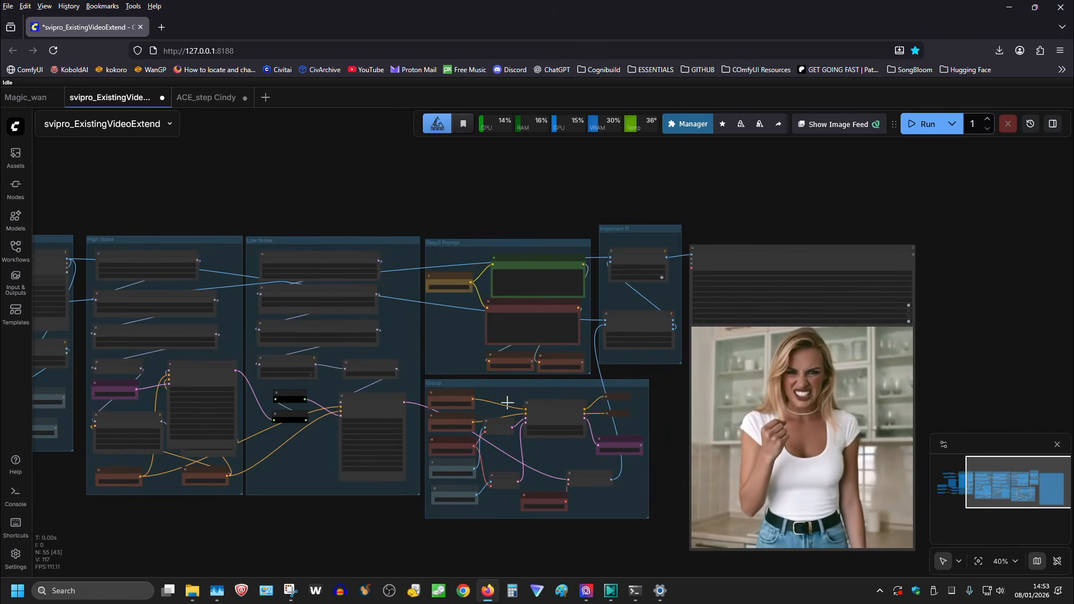
scroll(637, 297, "up", 10)
scroll(637, 297, "up", 3)
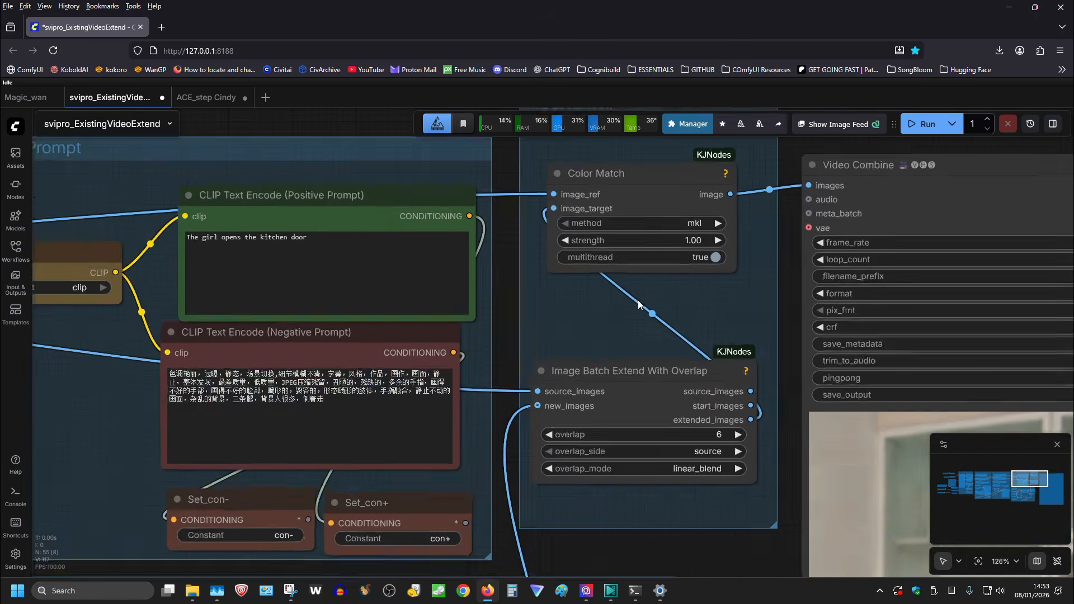
left_click_drag(484, 209, 488, 321)
scroll(554, 309, "up", 4)
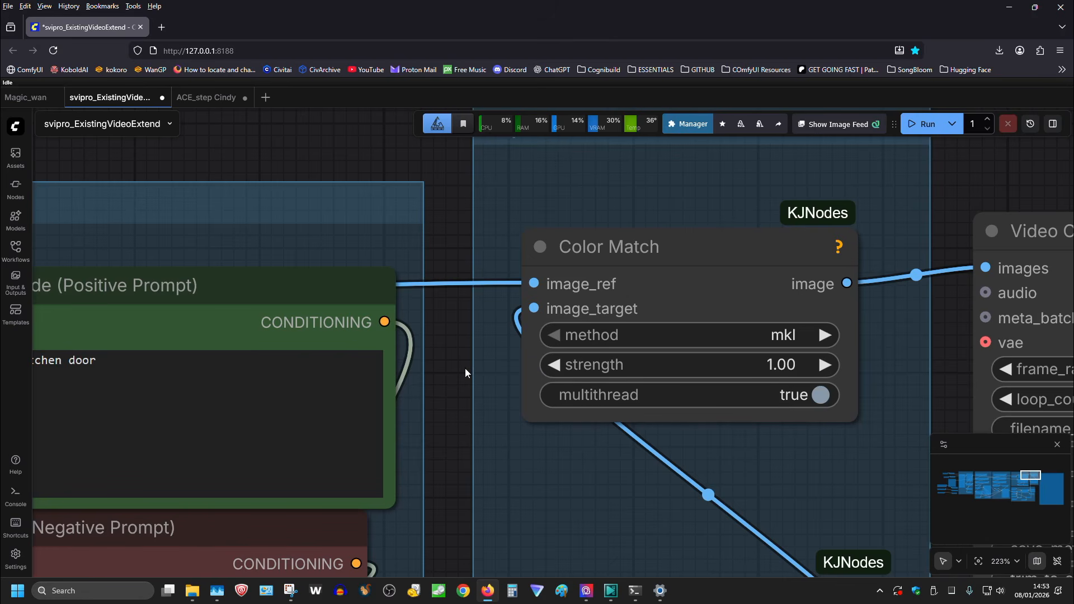
- Examine the Load Image node used for color matching alongside the source clip in the Load Video node
scroll(442, 372, "down", 8)
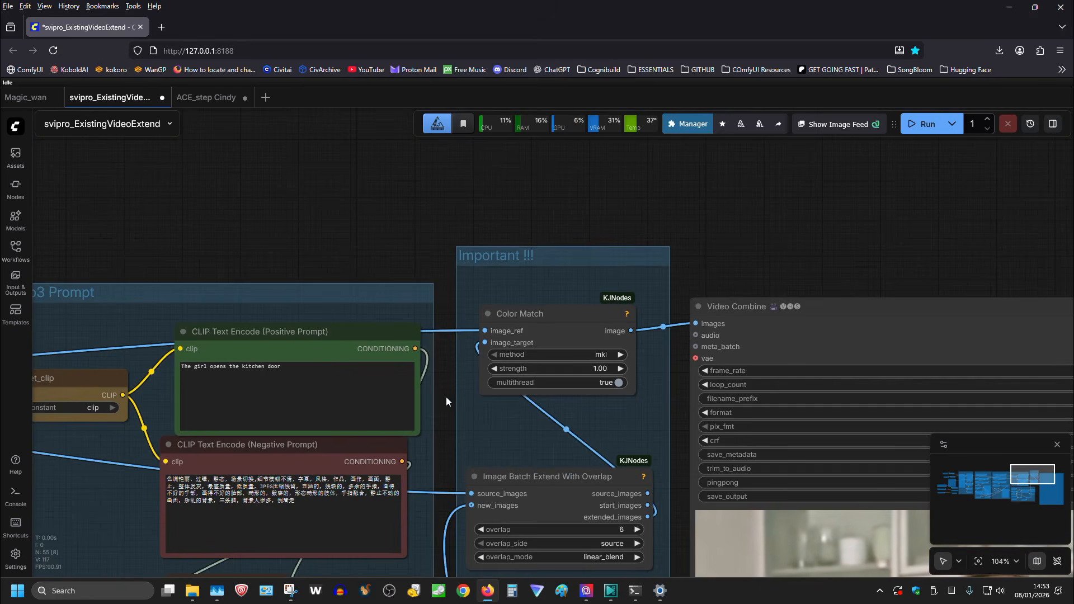
left_click_drag(446, 397, 1003, 271)
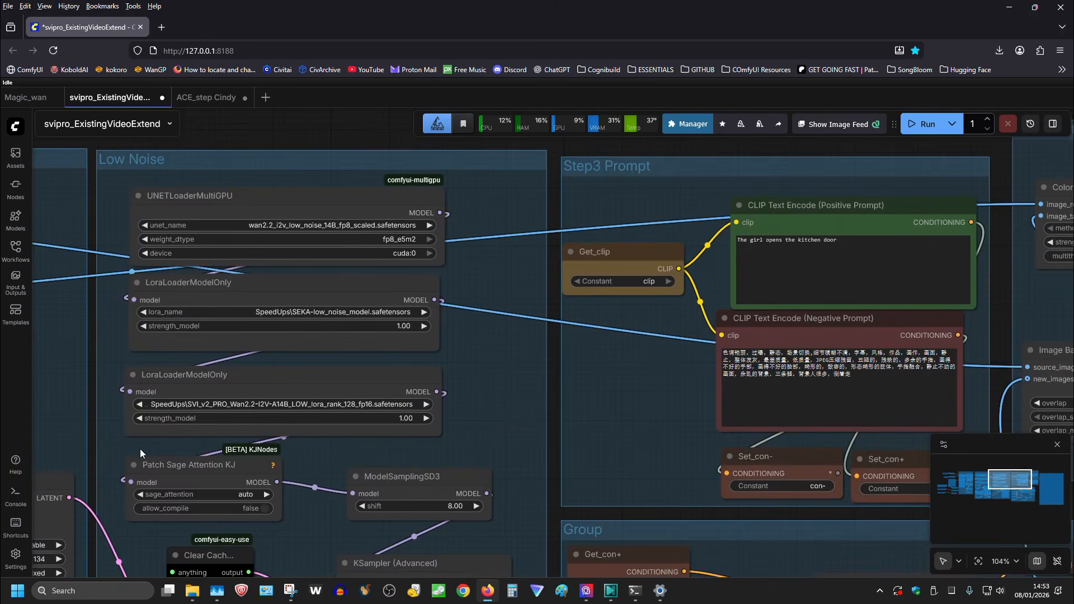
left_click_drag(88, 452, 1028, 367)
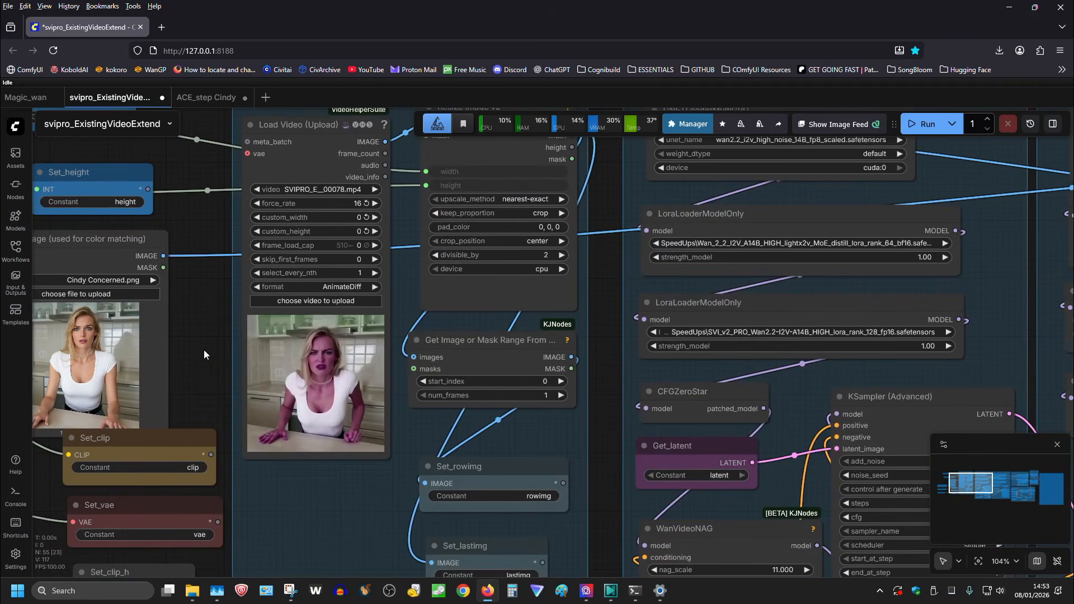
left_click_drag(204, 351, 459, 364)
scroll(411, 382, "up", 6)
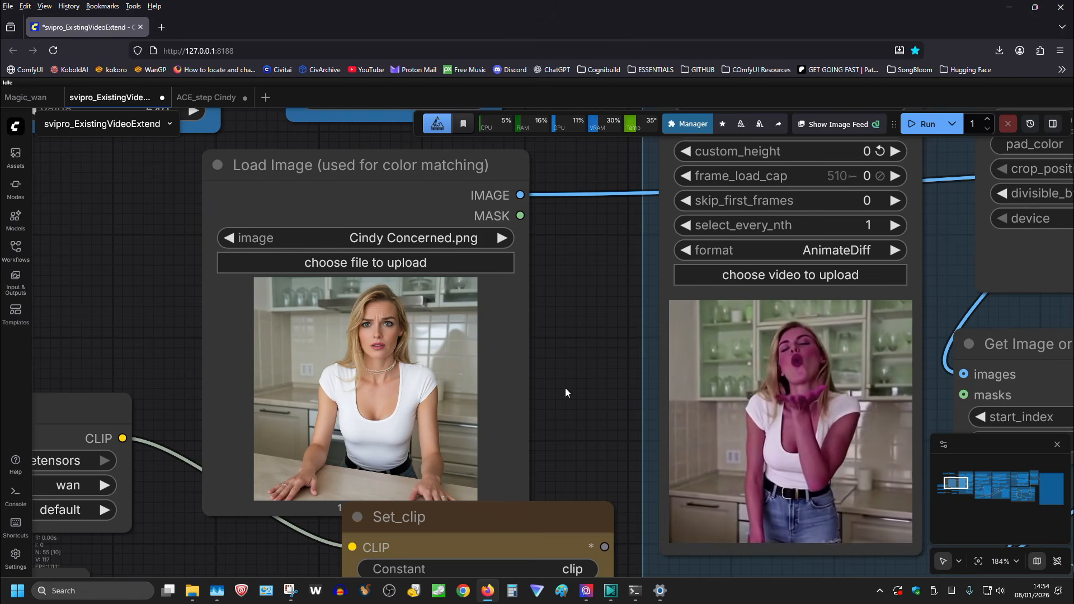
scroll(573, 411, "down", 4)
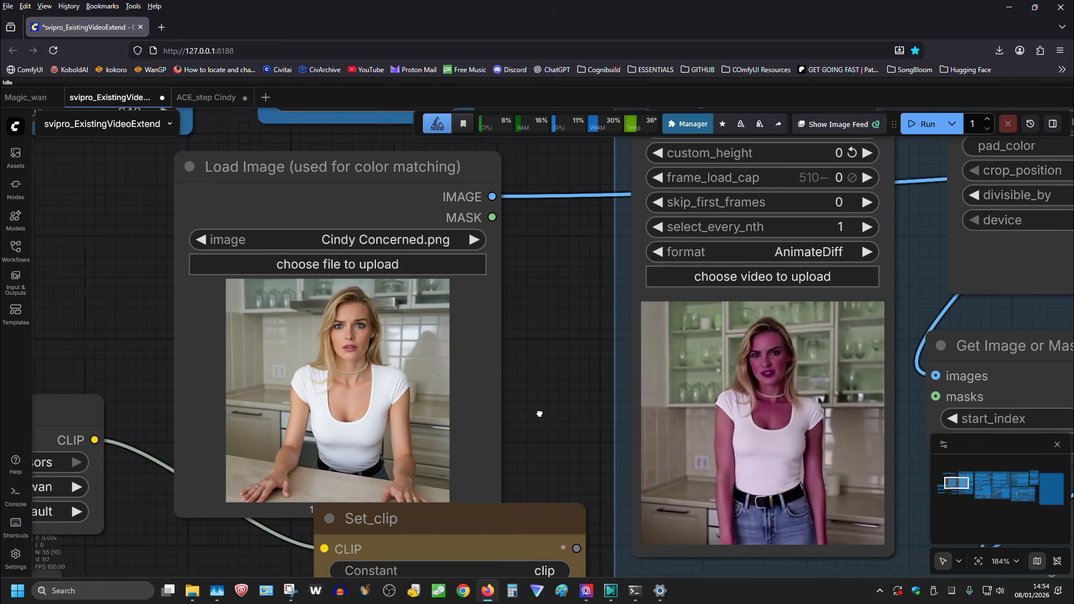
scroll(443, 412, "down", 1)
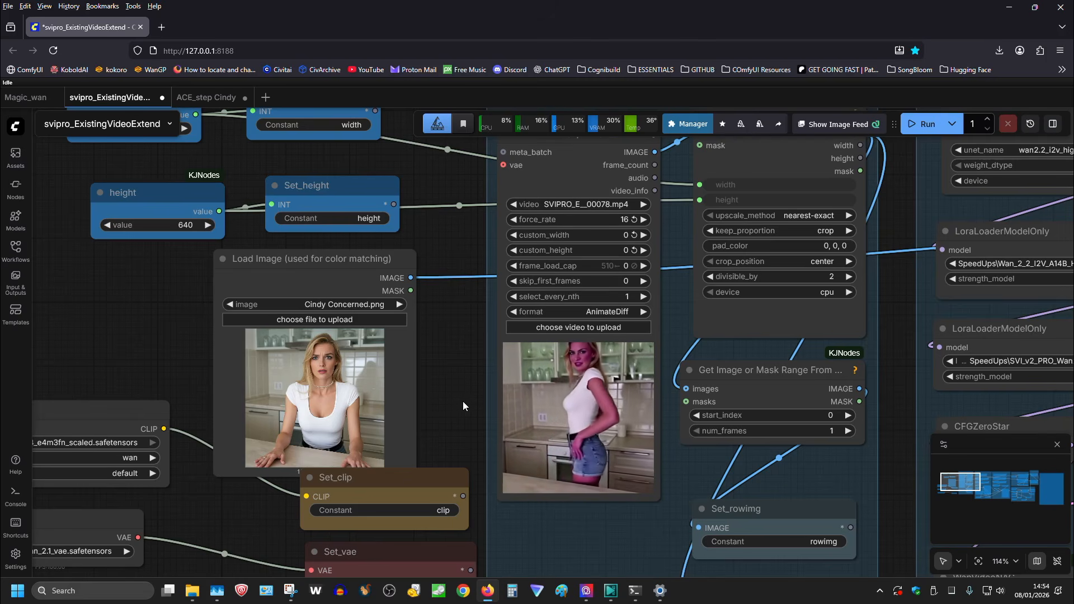
- Follow the workflow from the Load Video node to the Color Match and Image Batch Extend With Overlap nodes
left_click_drag(457, 399, 232, 396)
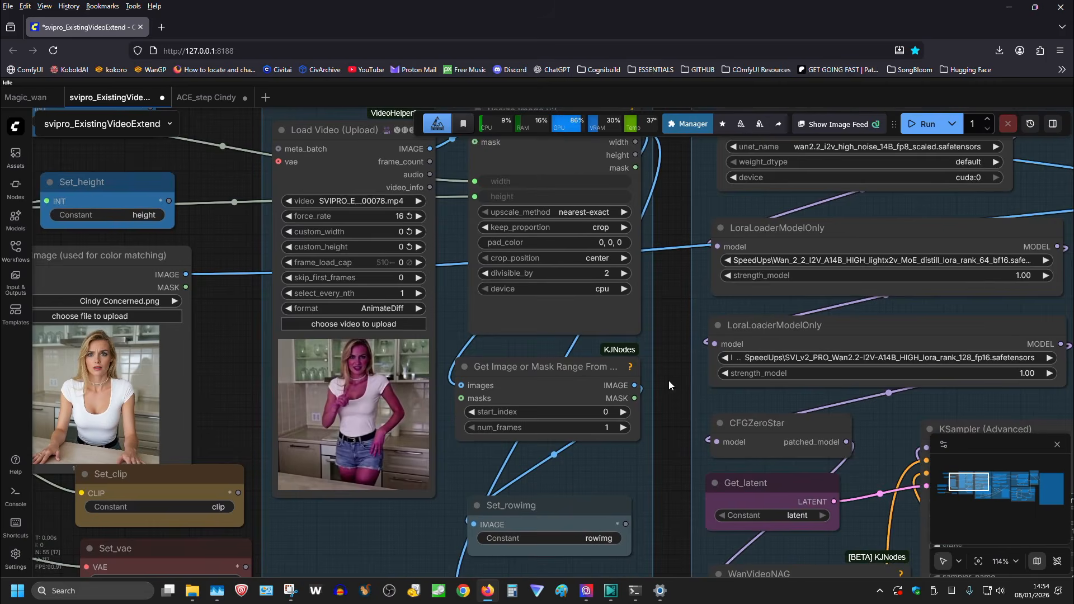
left_click_drag(691, 379, 116, 375)
left_click_drag(1020, 334, 218, 369)
left_click_drag(764, 263, 244, 256)
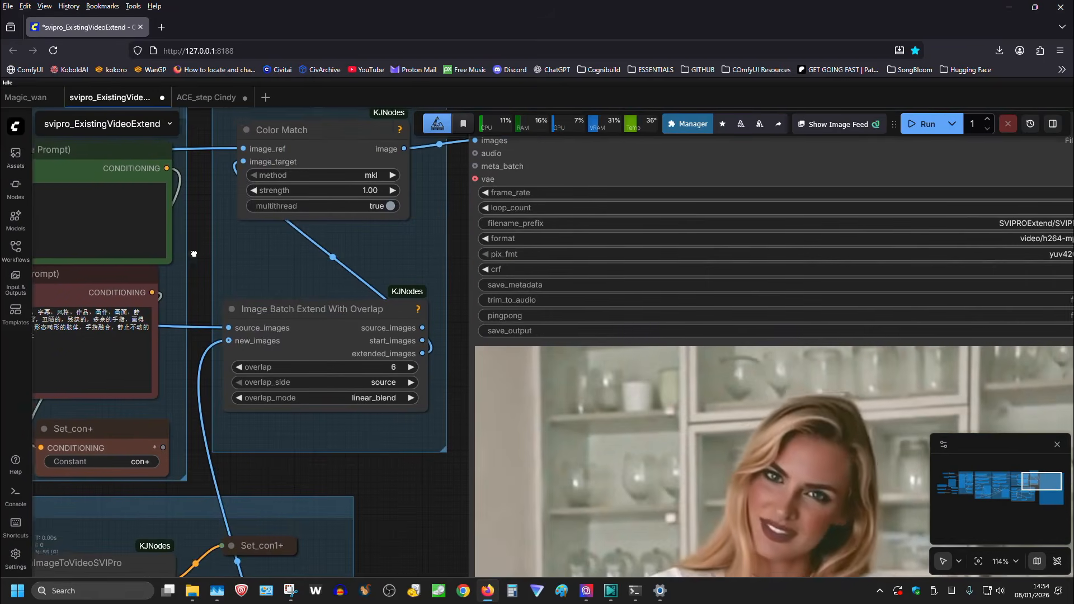
left_click_drag(424, 464, 346, 314)
- Examine the color-corrected output preview and the frame rate and format settings of the Video Combine node
scroll(265, 341, "down", 7)
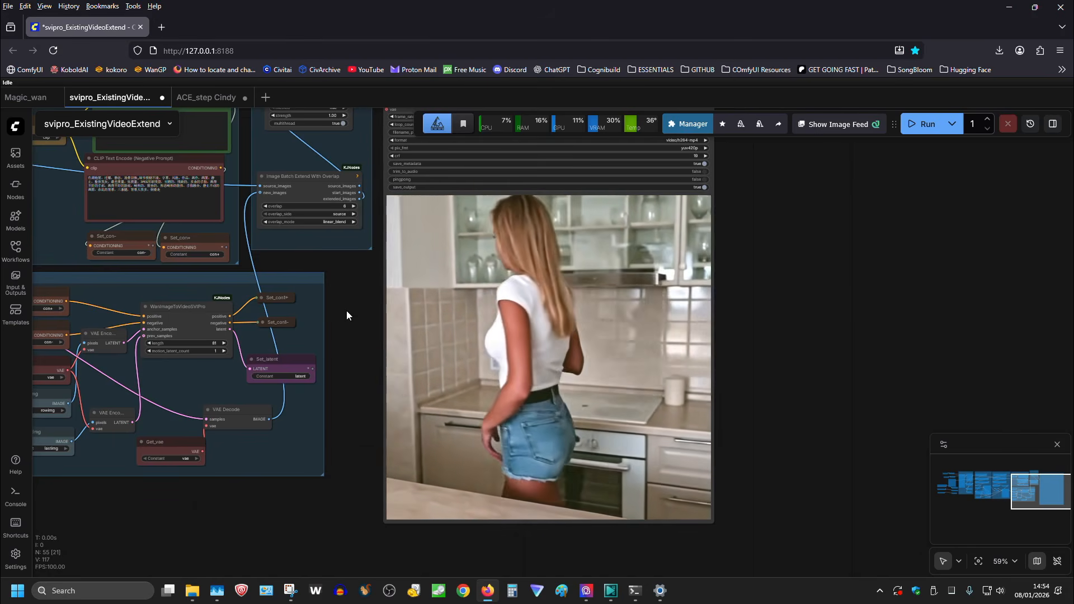
left_click_drag(347, 310, 347, 351)
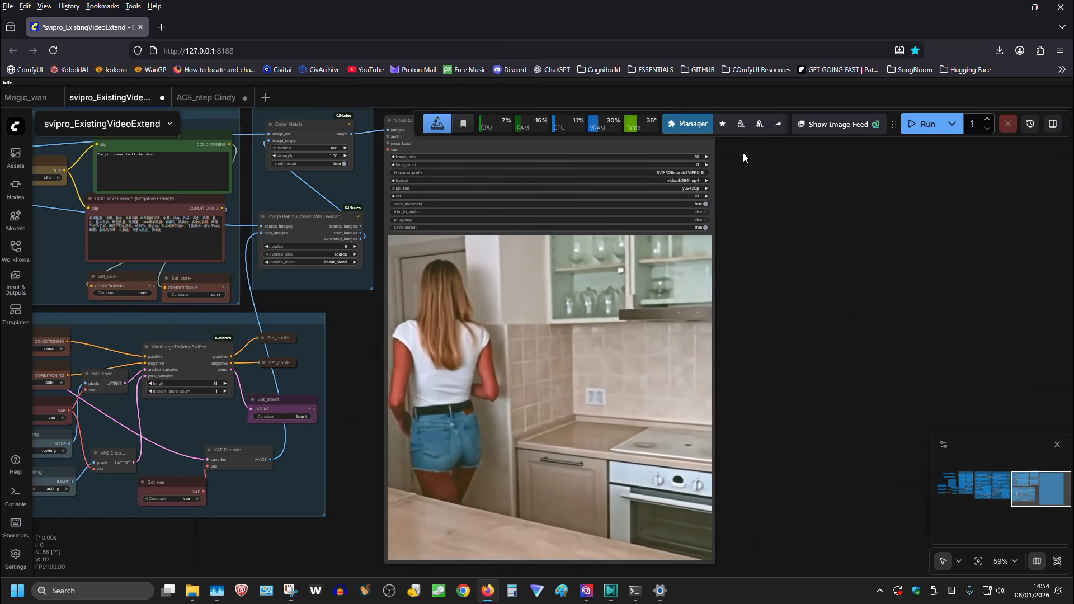
left_click_drag(743, 153, 1061, 250)
scroll(763, 203, "up", 12)
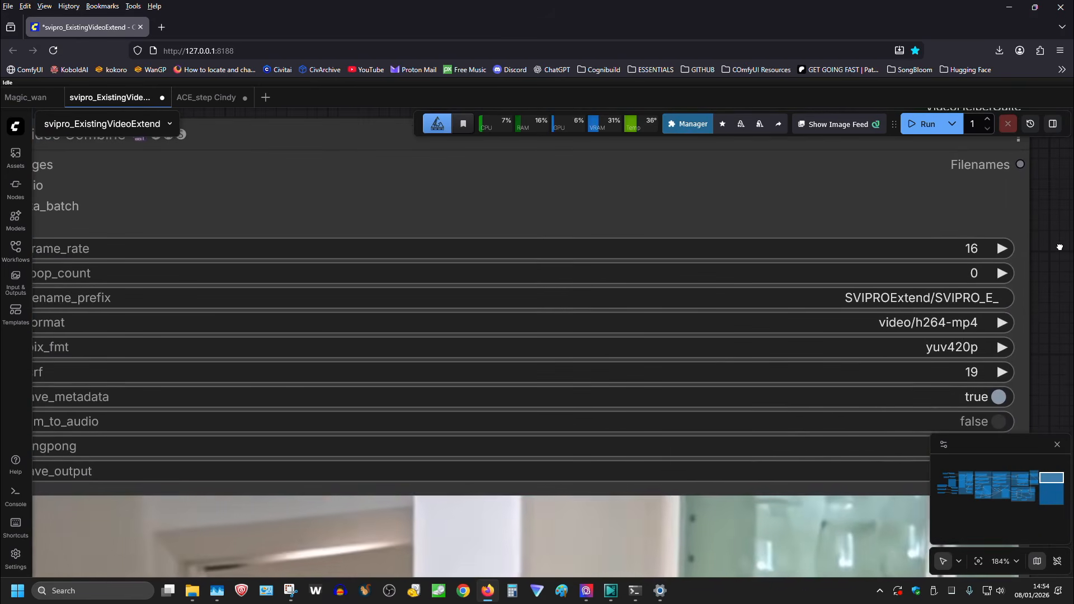
- Trace the workflow from the Video Combine and Color Match nodes back to the Load Image and Load Video source nodes
scroll(1062, 250, "down", 3)
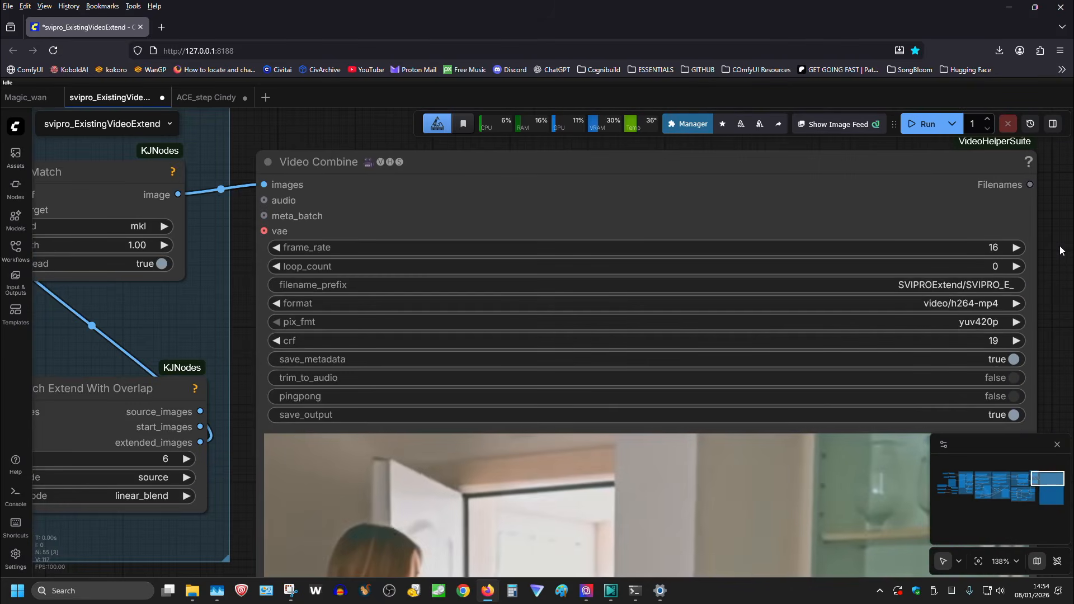
scroll(1061, 250, "down", 4)
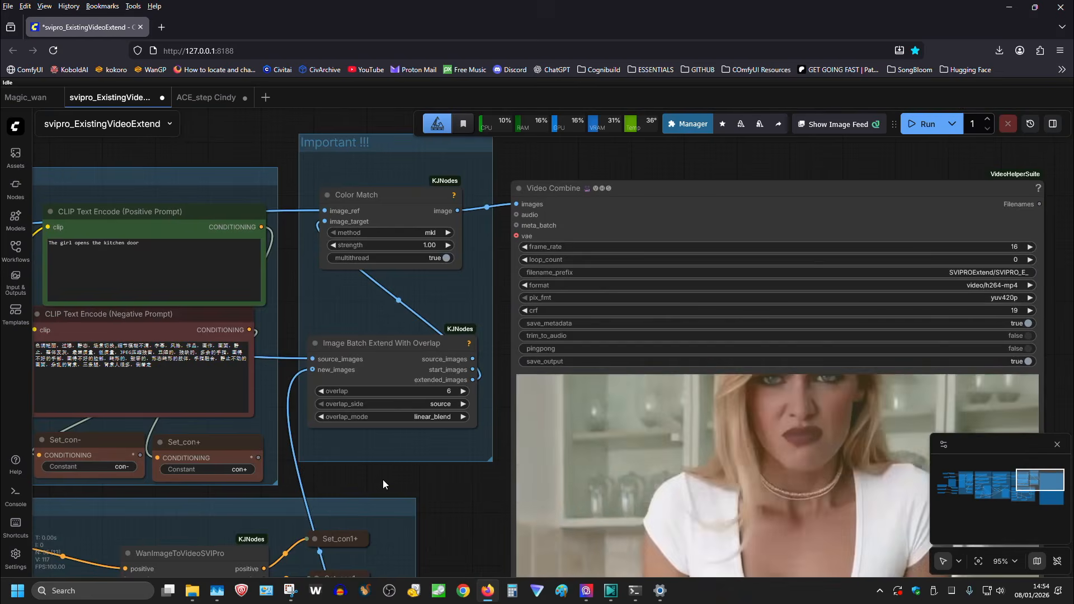
left_click_drag(383, 479, 501, 439)
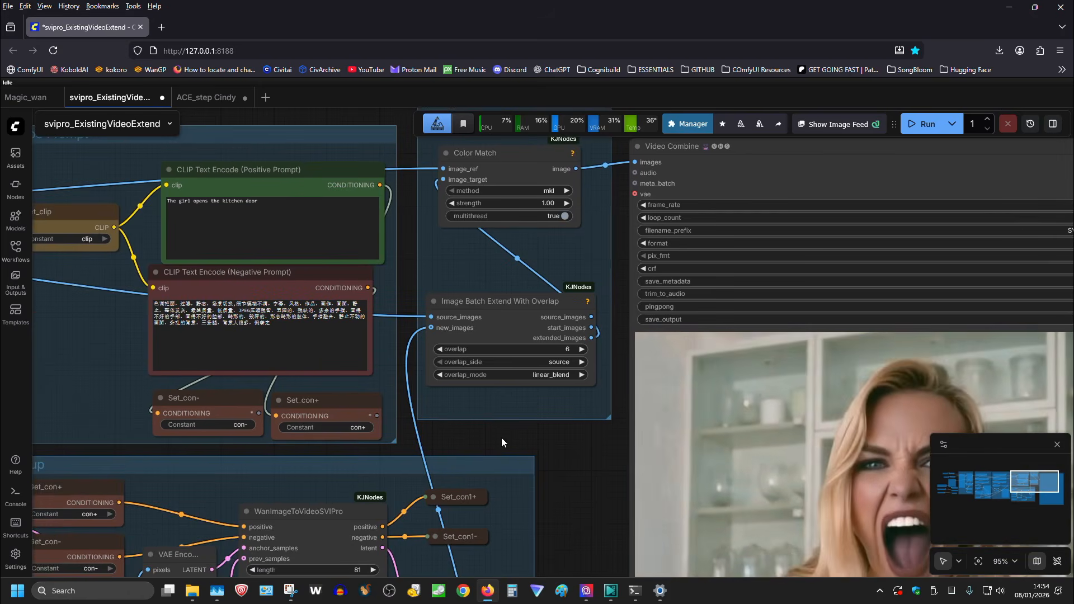
scroll(502, 439, "down", 6)
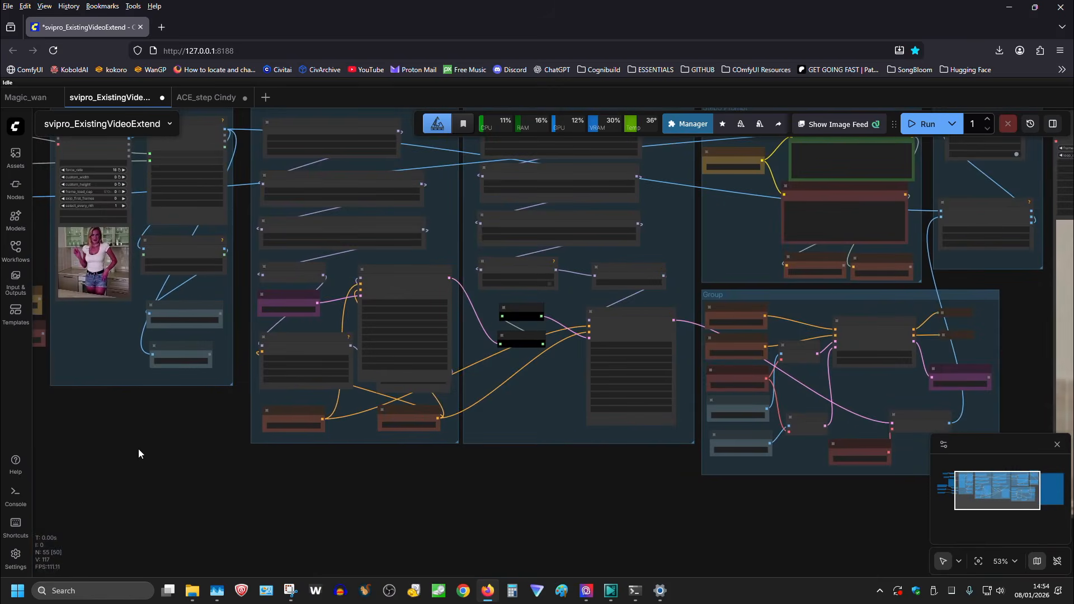
left_click_drag(138, 454, 617, 542)
scroll(601, 528, "up", 4)
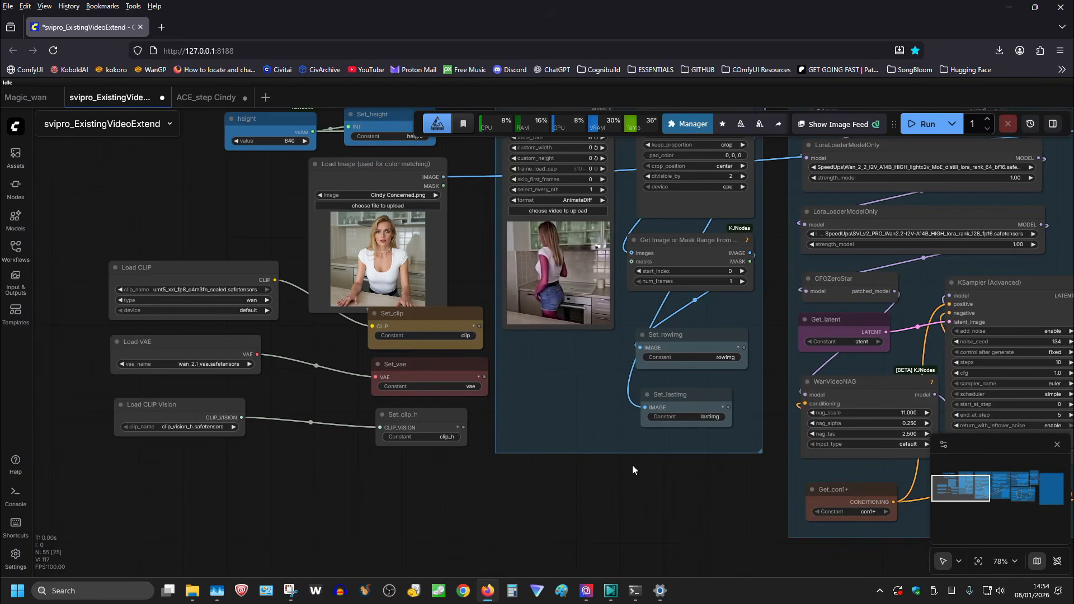
left_click_drag(632, 469, 595, 557)
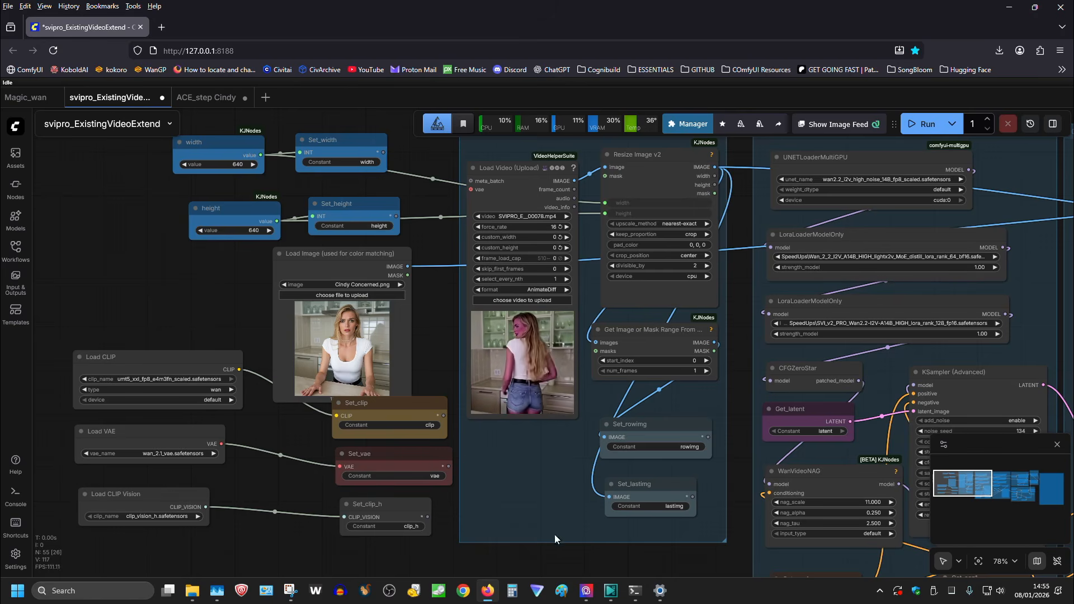
left_click_drag(418, 291, 442, 344)
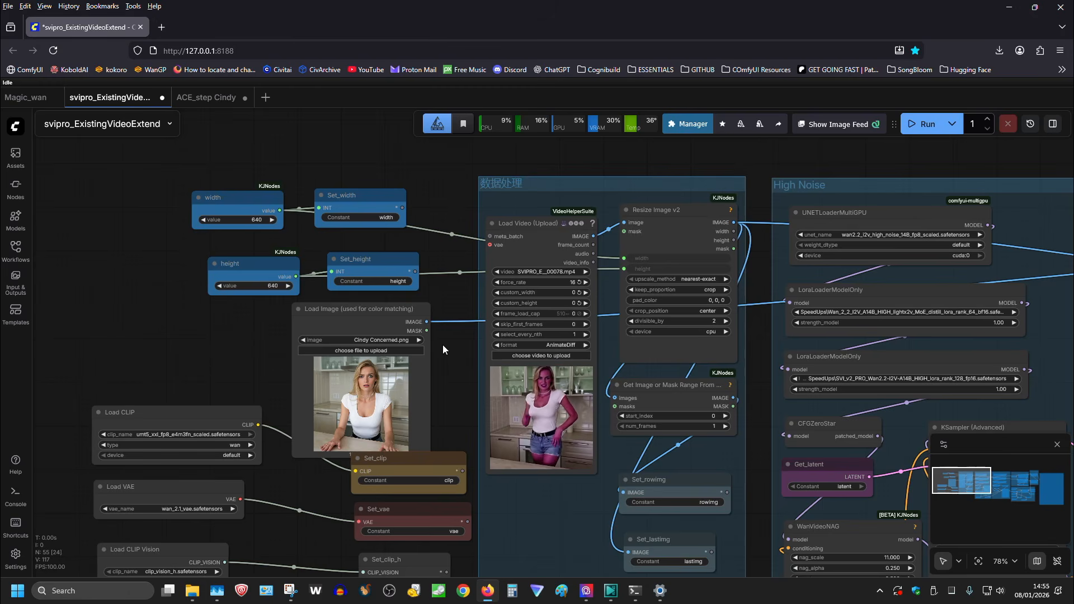
- Load angry Cindy.mp4 from the SVIPRO_DEMO Clips folder into the Load Video node as the clip to extend
scroll(438, 378, "up", 3)
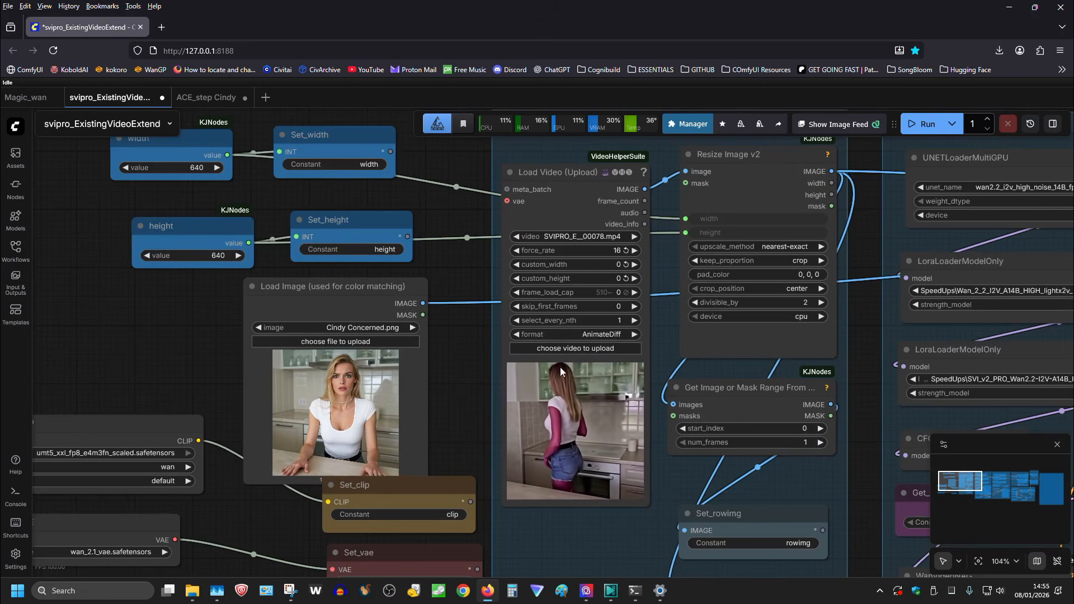
left_click(570, 348)
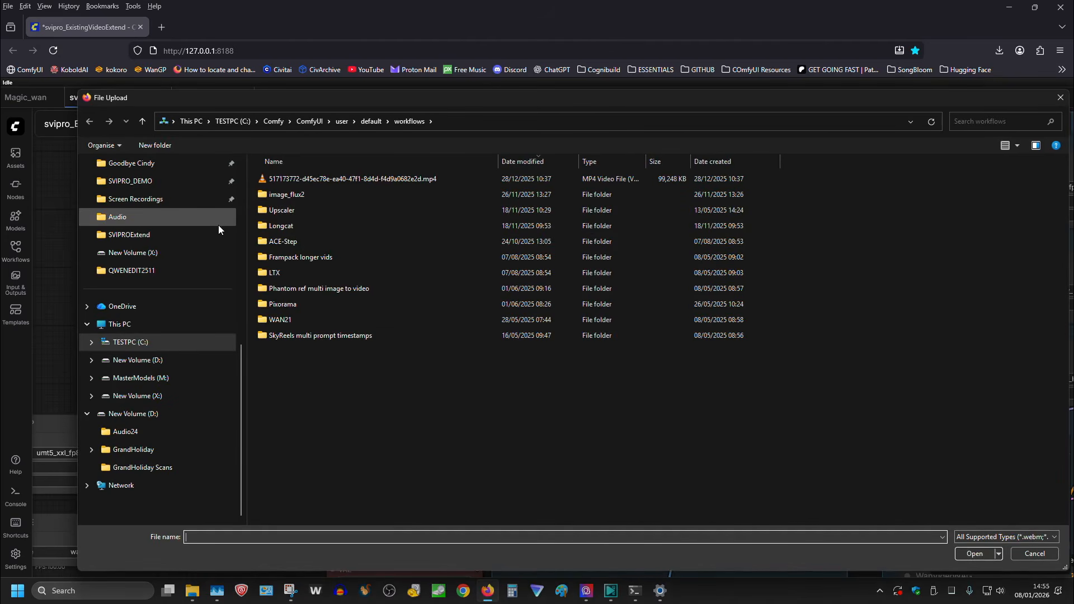
scroll(218, 227, "up", 2)
left_click(156, 271)
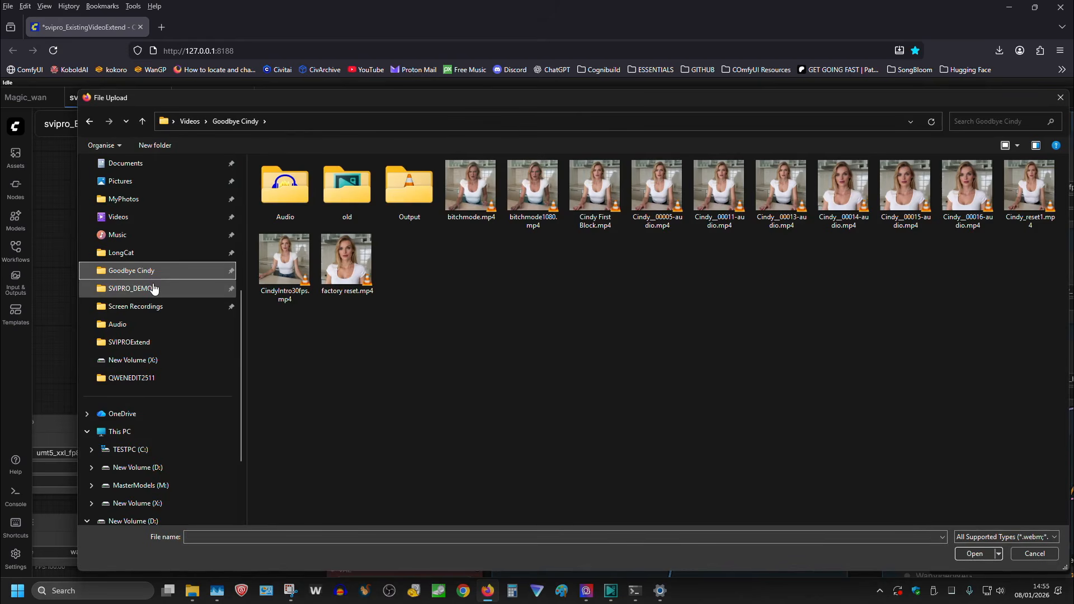
left_click(155, 289)
double_click(287, 175)
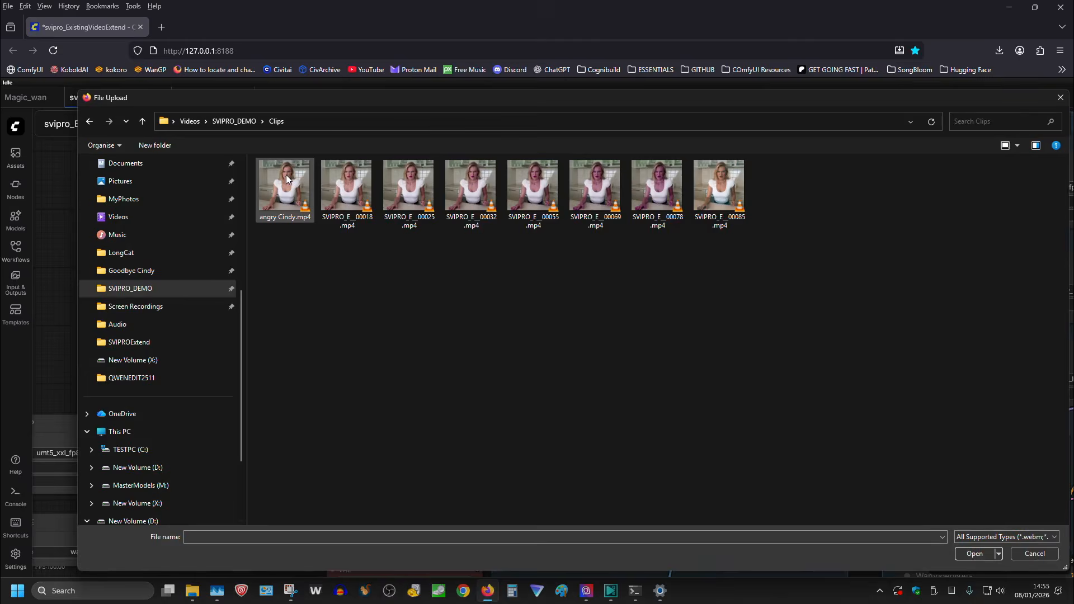
left_click(279, 193)
left_click(968, 555)
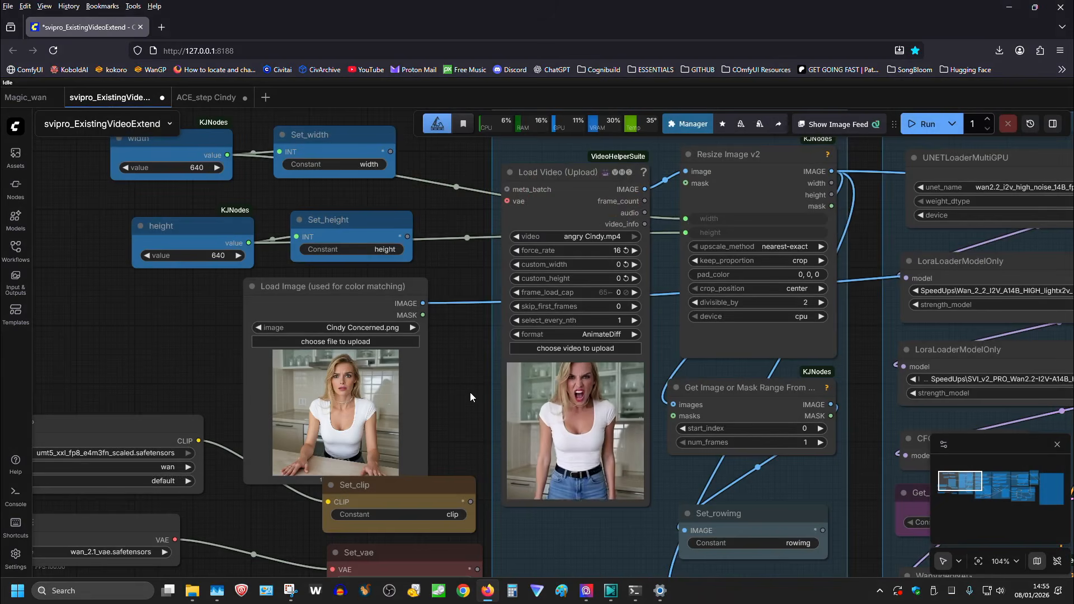
- Compare the color-matching reference image in the Load Image node with the source clip in the Load Video node
left_click_drag(471, 405, 367, 354)
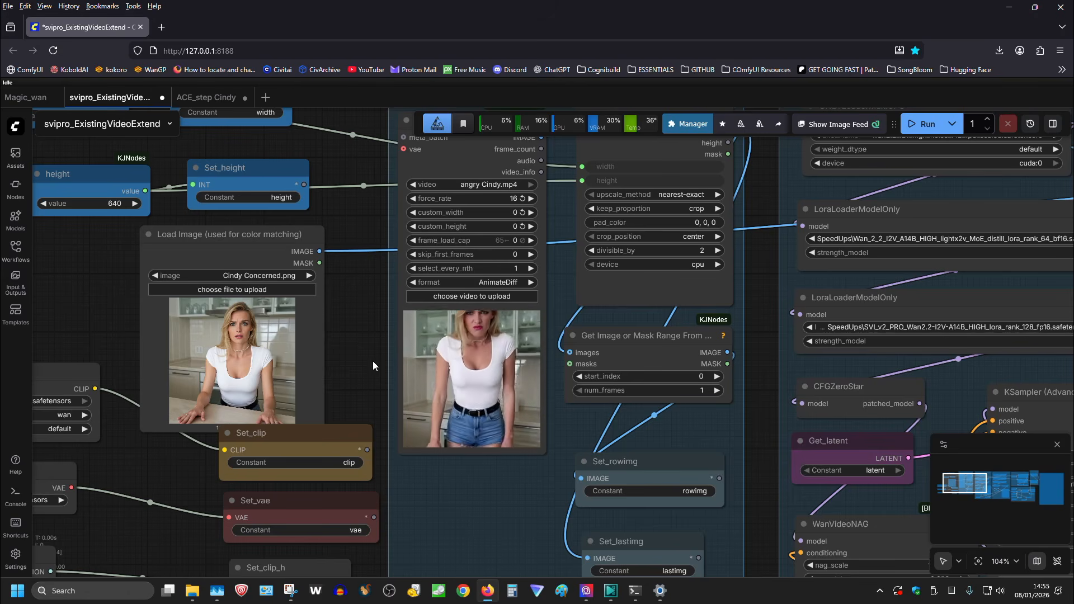
left_click_drag(363, 369, 475, 293)
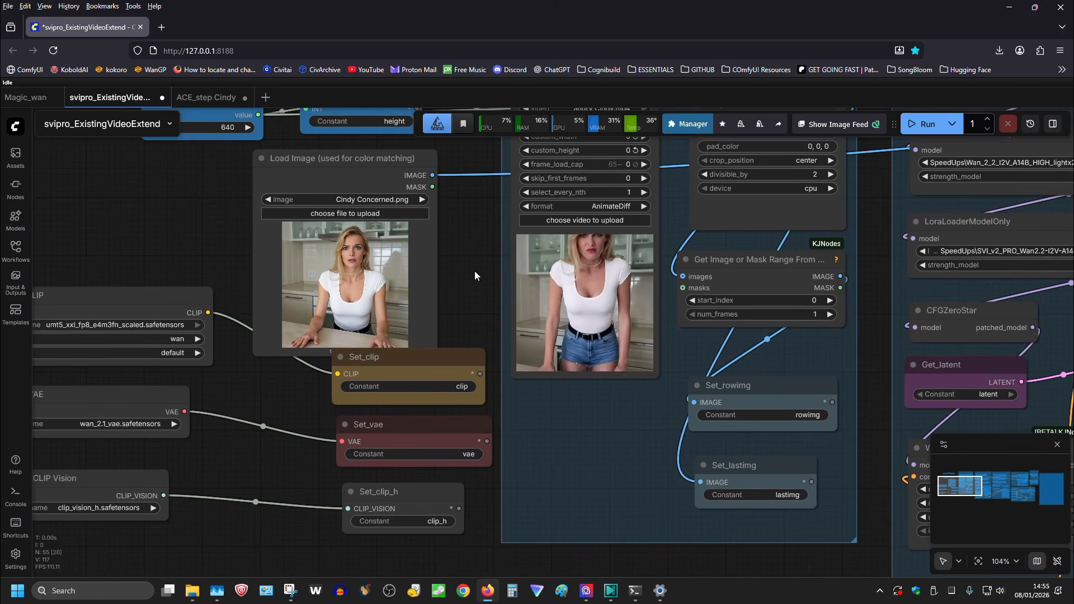
left_click_drag(474, 271, 406, 389)
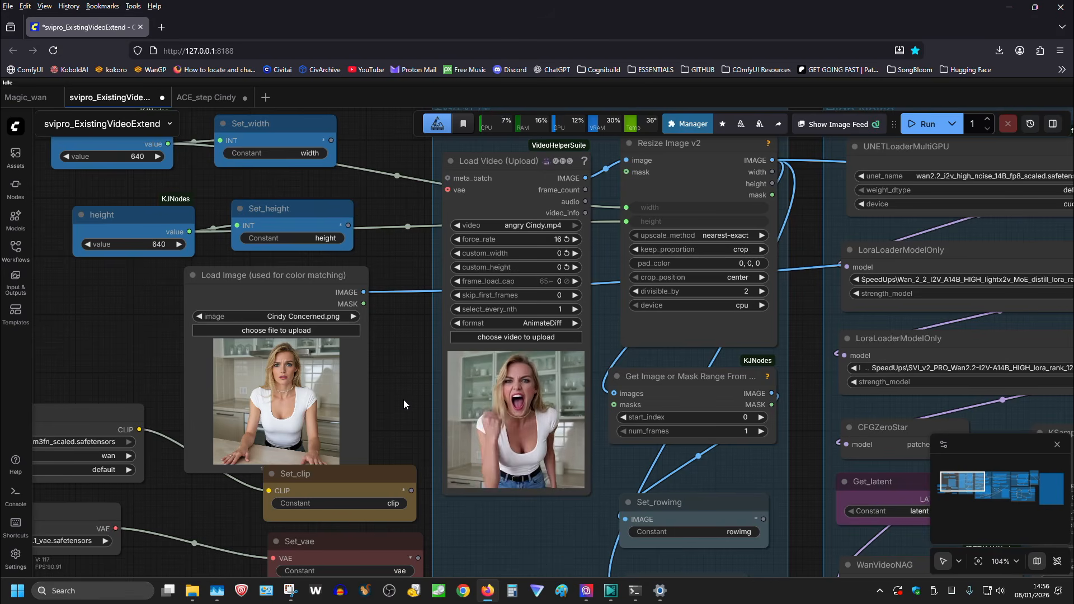
- Examine the speed-up and SVI v2 PRO LoRA loaders in the High Noise and Low Noise groups
left_click_drag(404, 400, 123, 263)
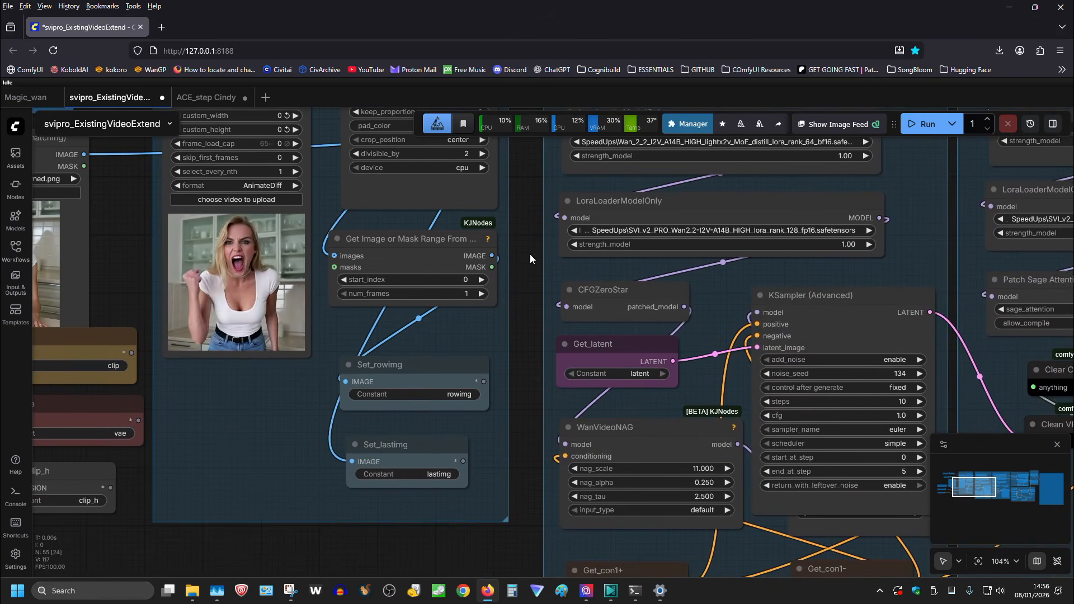
left_click_drag(529, 253, 85, 447)
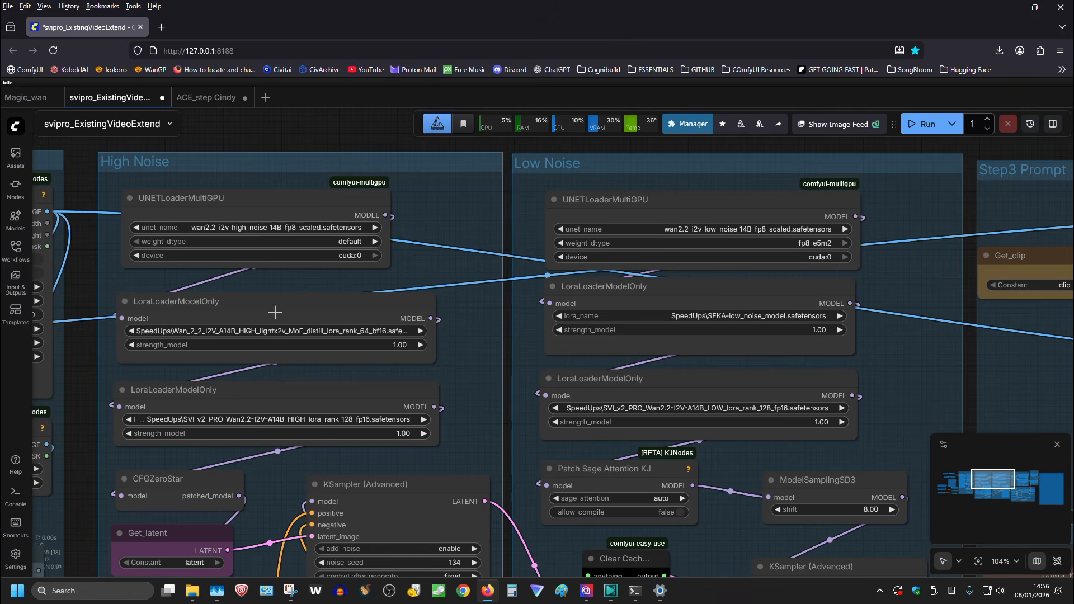
scroll(283, 338, "up", 5)
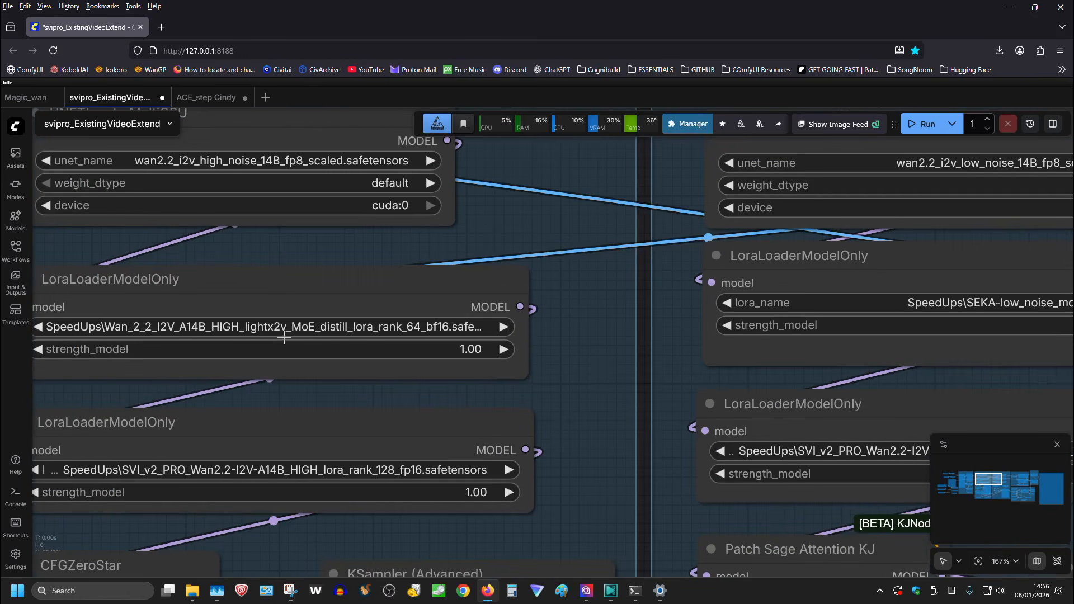
left_click_drag(50, 392, 137, 385)
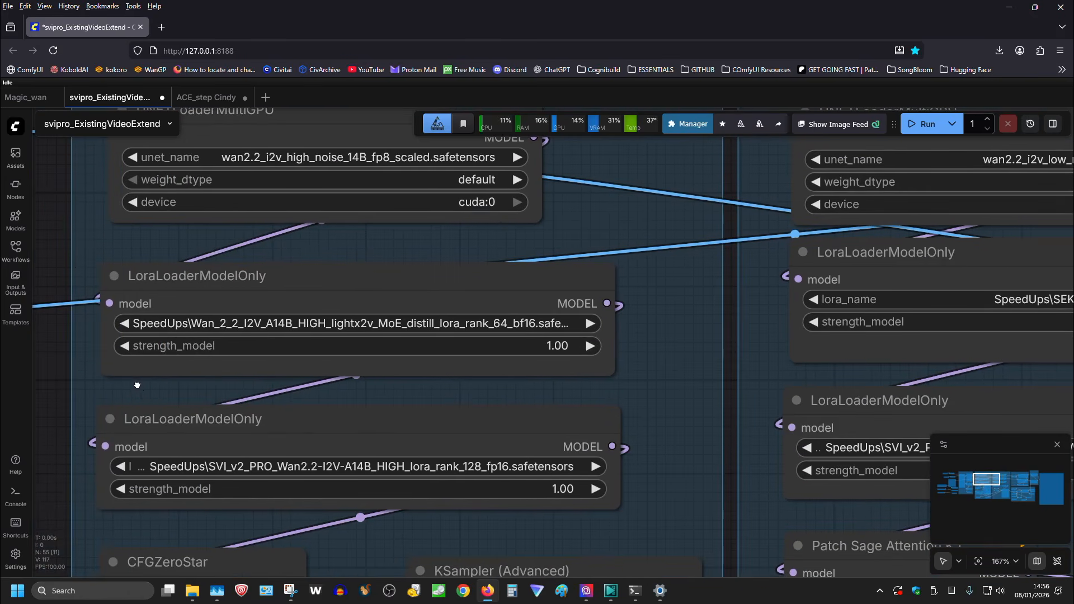
scroll(136, 385, "up", 1)
scroll(137, 389, "up", 2)
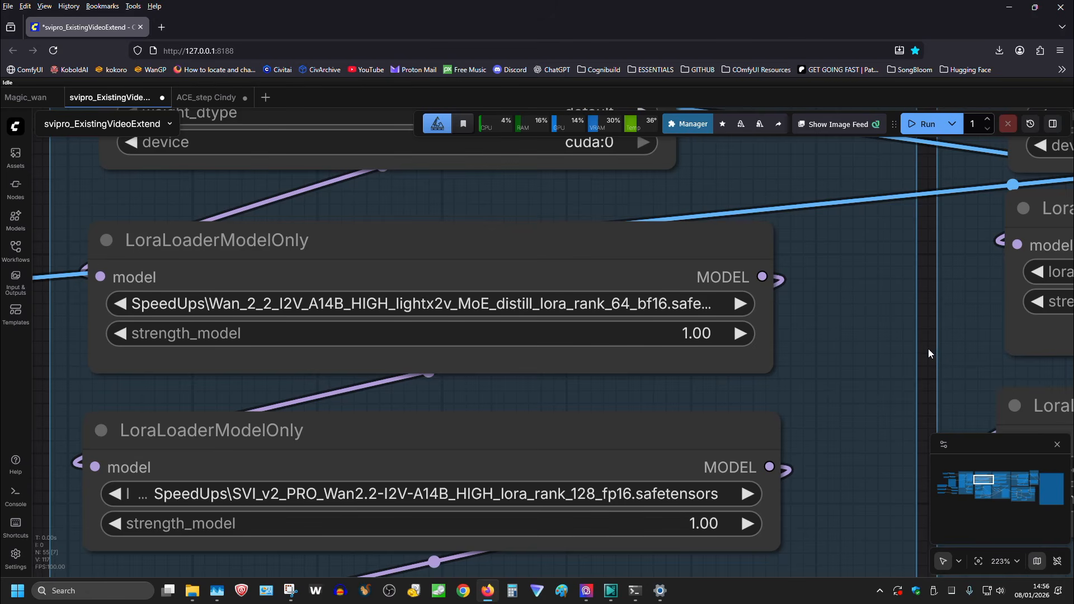
left_click_drag(928, 350, 126, 372)
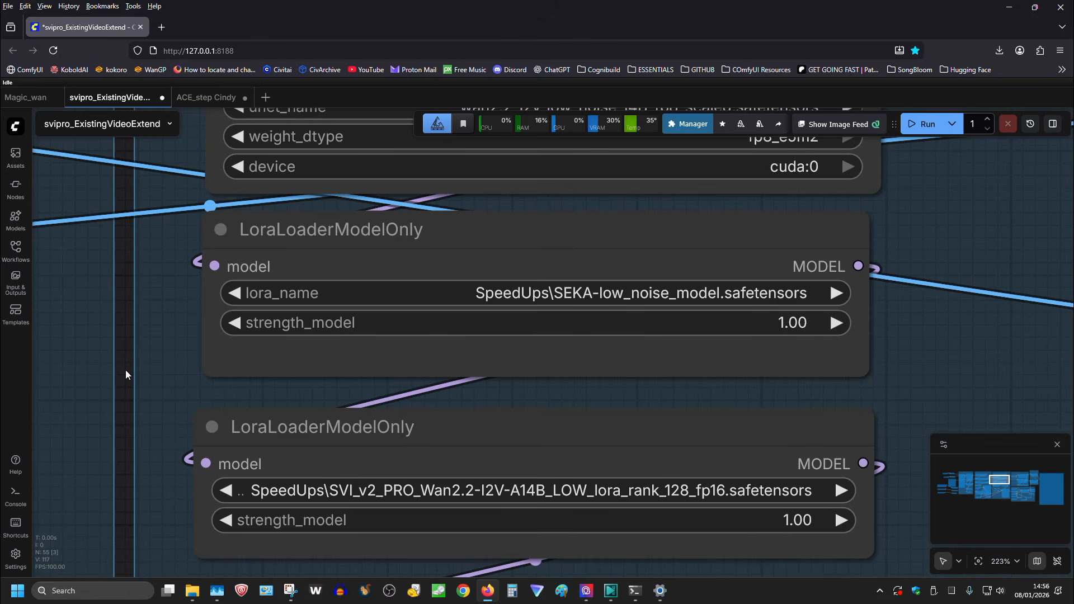
scroll(126, 371, "down", 3)
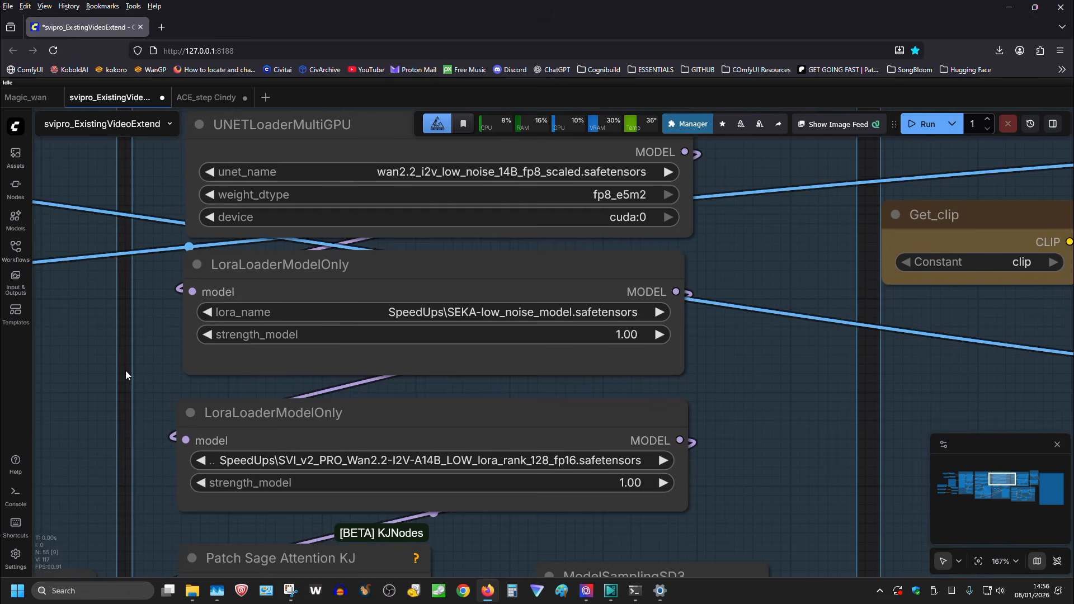
scroll(159, 314, "down", 7)
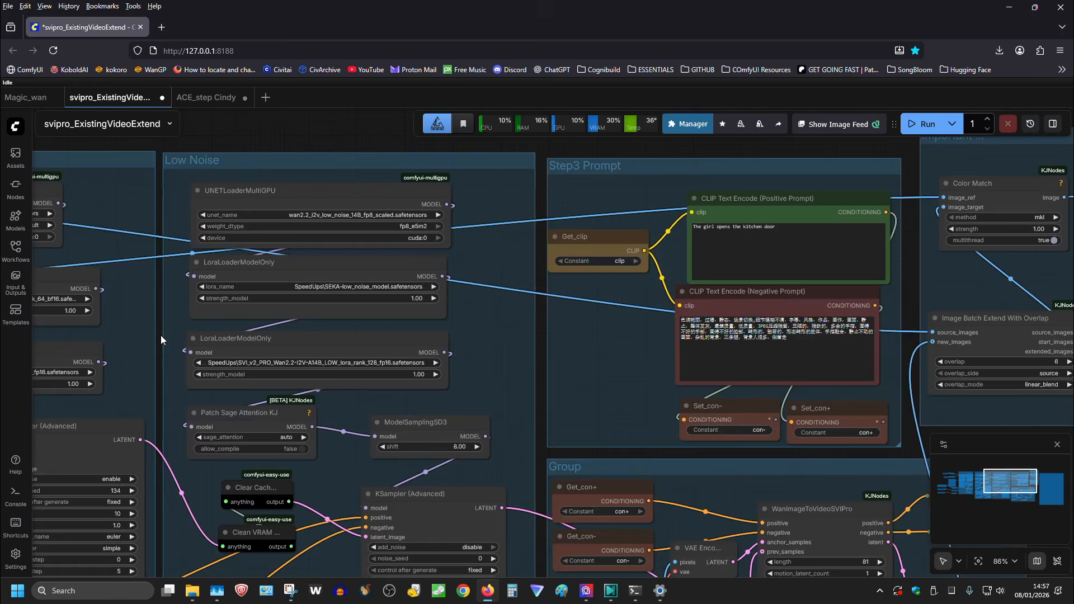
- Examine the WanVideoNAG node's settings in the High Noise group, next to the advanced KSampler
left_click_drag(161, 340, 385, 270)
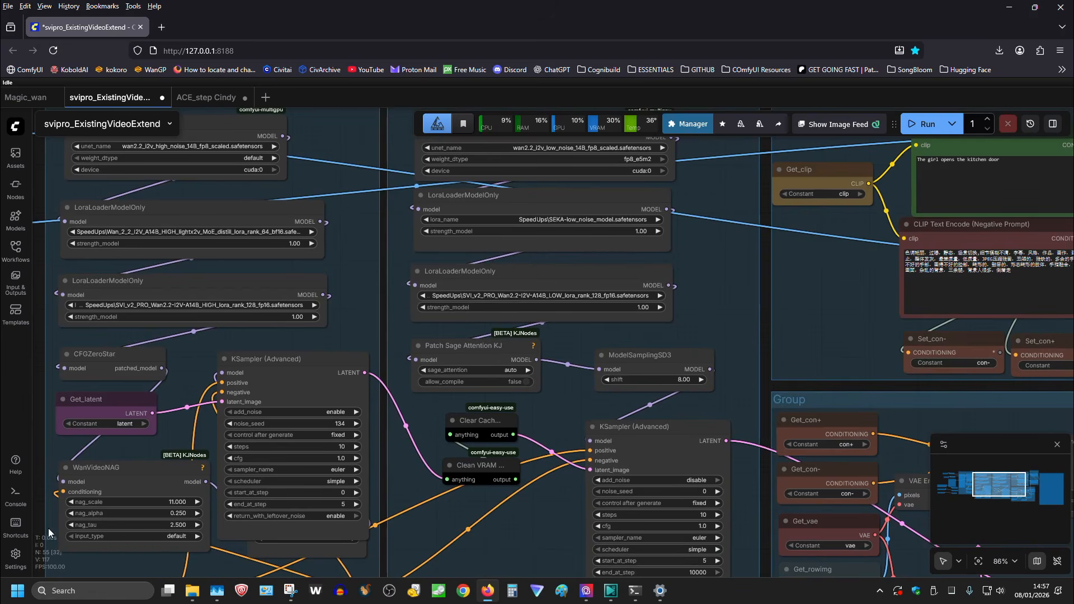
left_click_drag(70, 513, 267, 468)
scroll(297, 506, "up", 10)
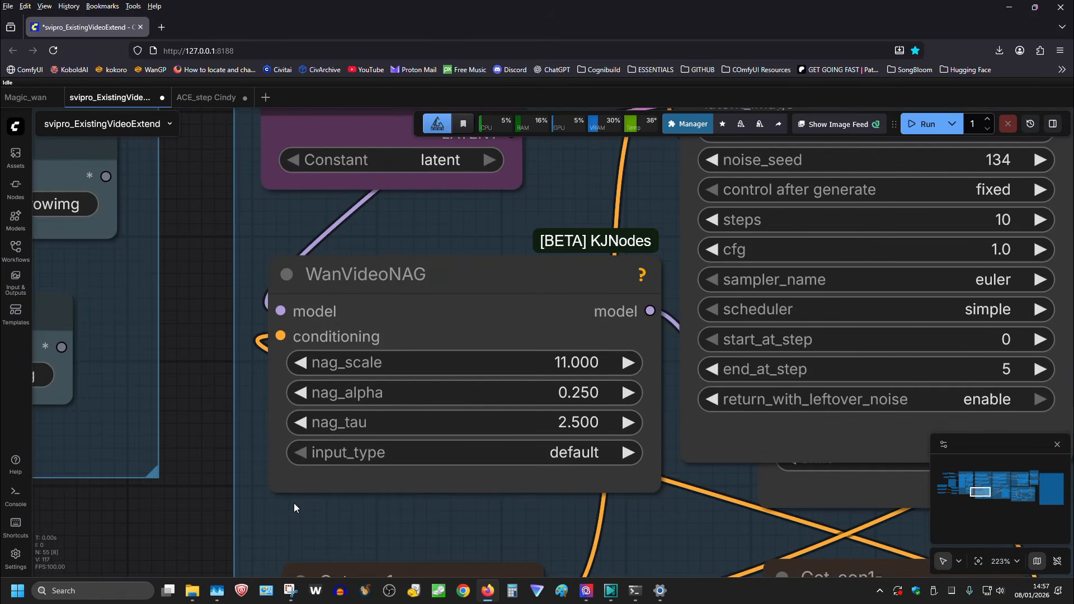
scroll(294, 503, "down", 12)
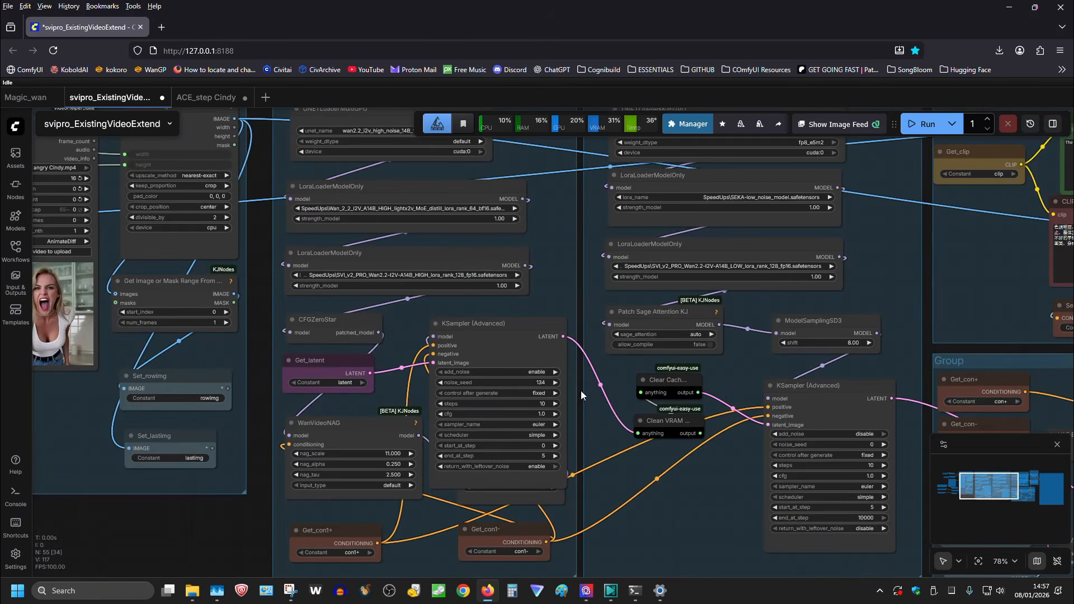
- Follow the workflow through the prompt and WanImageToVideoSVIPro groups to the Color Match node and the Video Combine output preview
left_click_drag(881, 317, 320, 360)
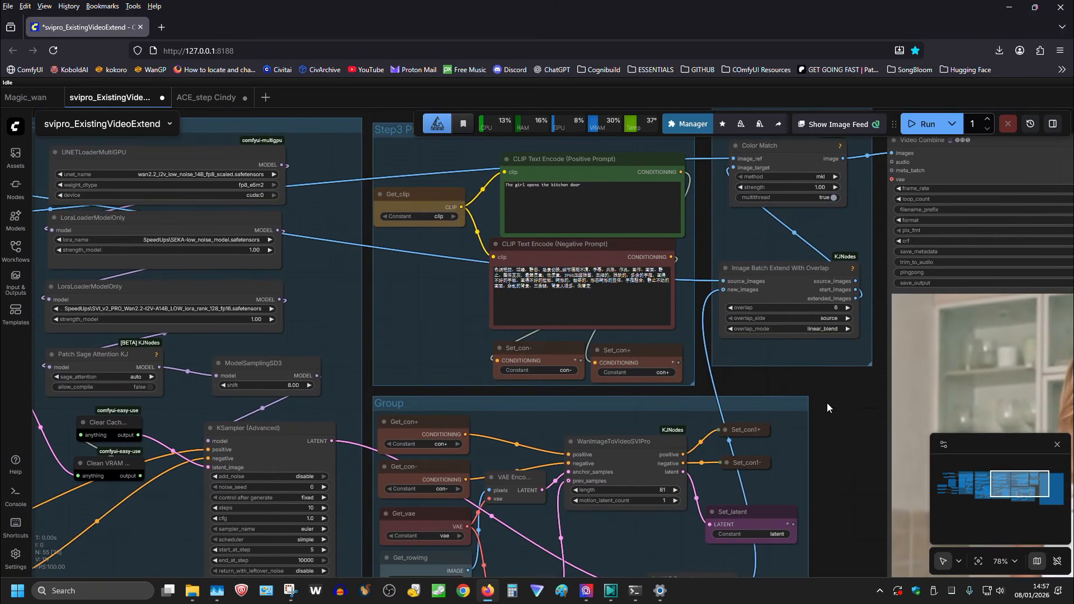
left_click_drag(827, 404, 679, 312)
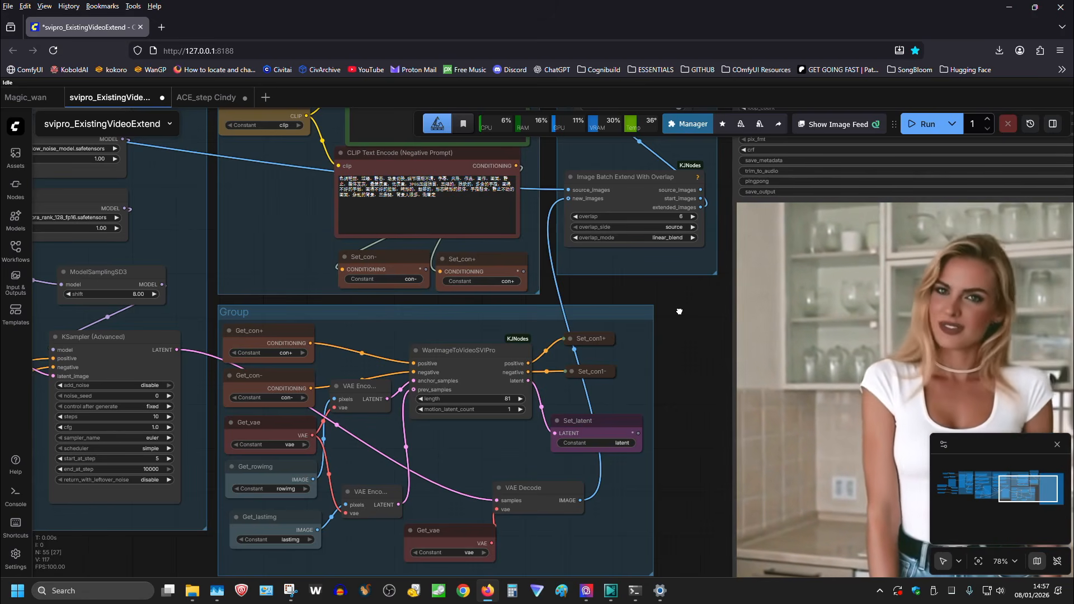
left_click_drag(680, 311, 529, 466)
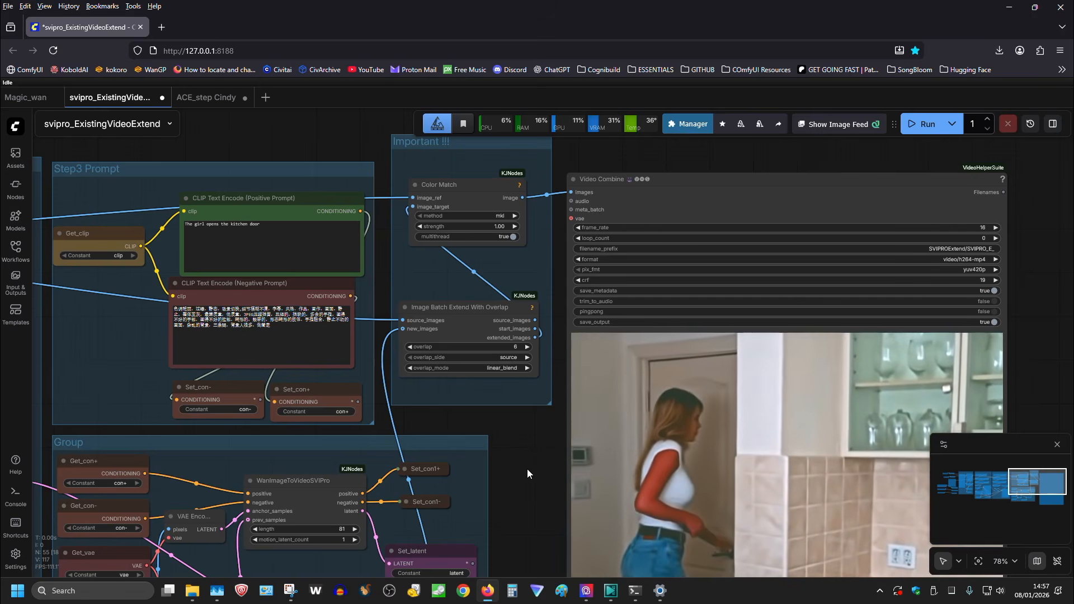
left_click_drag(525, 479, 527, 384)
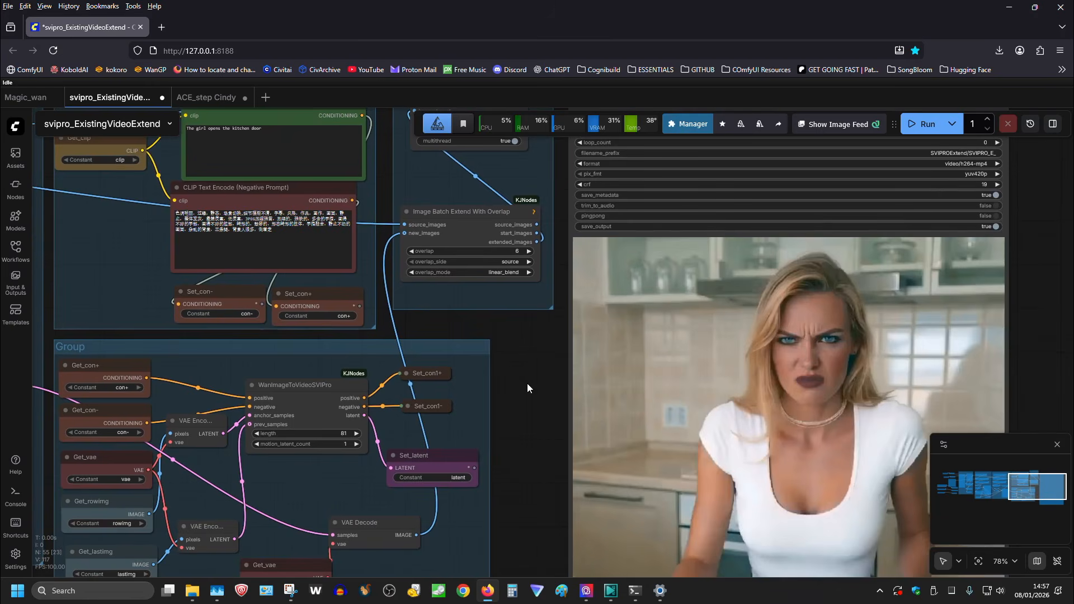
scroll(527, 384, "down", 3)
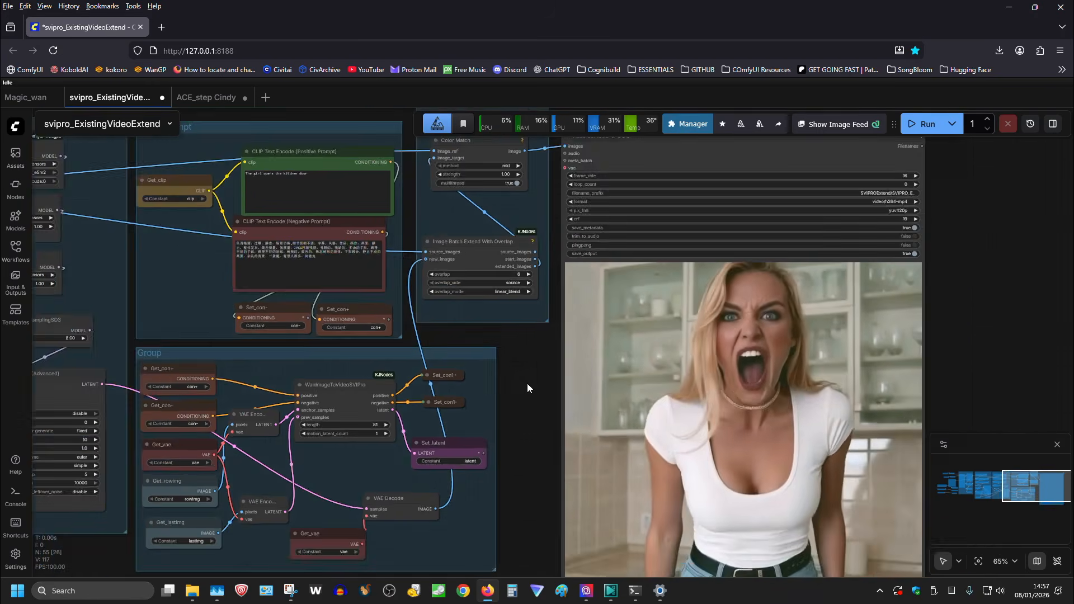
scroll(475, 274, "up", 15)
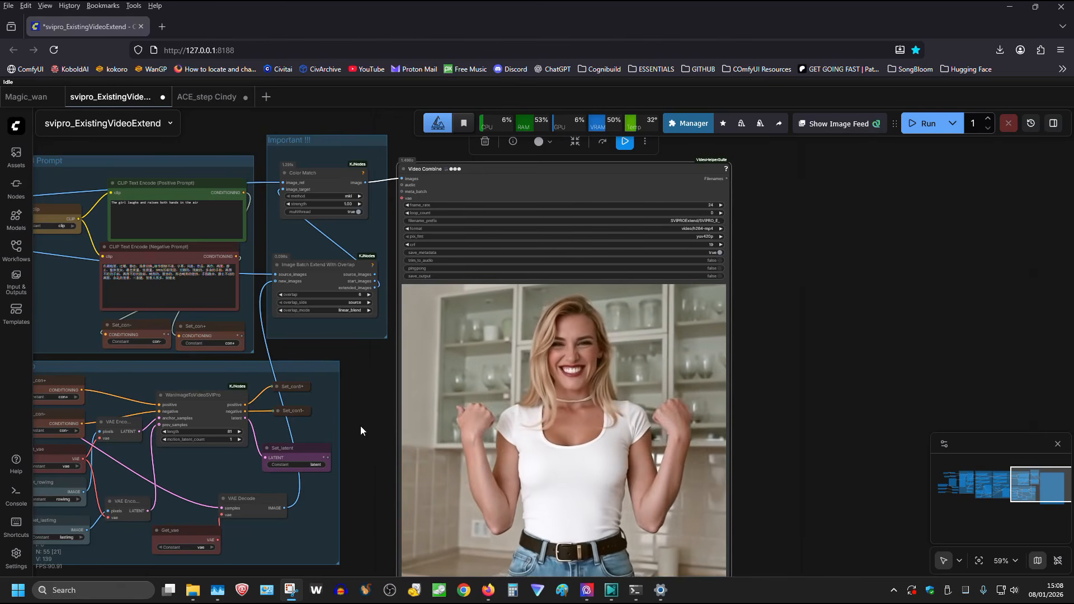
- Review the source clip and reference image nodes together with the positive prompt in the Step3 Prompt group
left_click(955, 481)
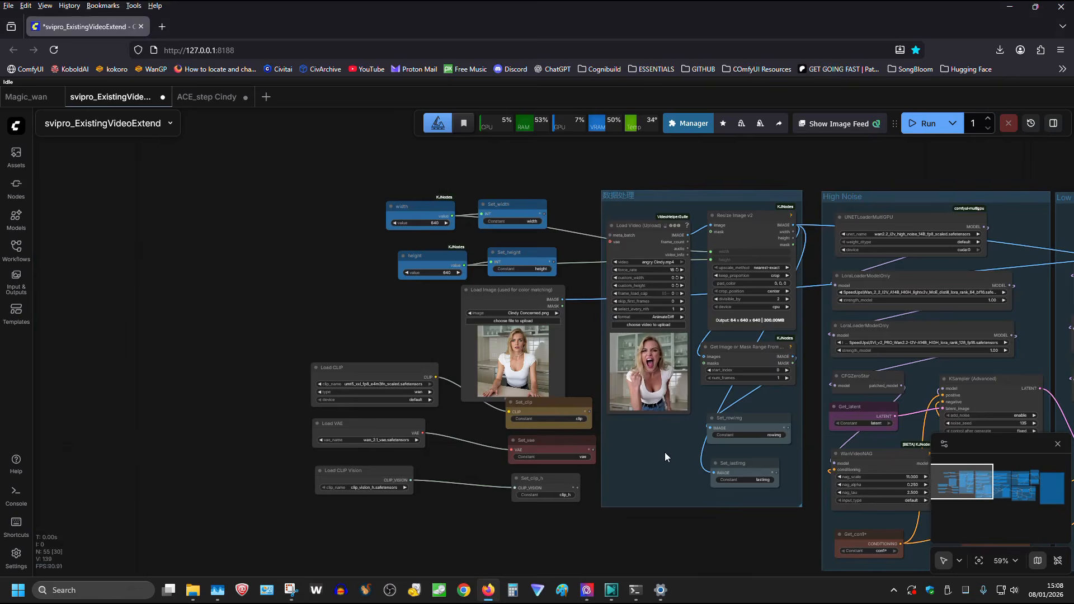
scroll(665, 451, "up", 7)
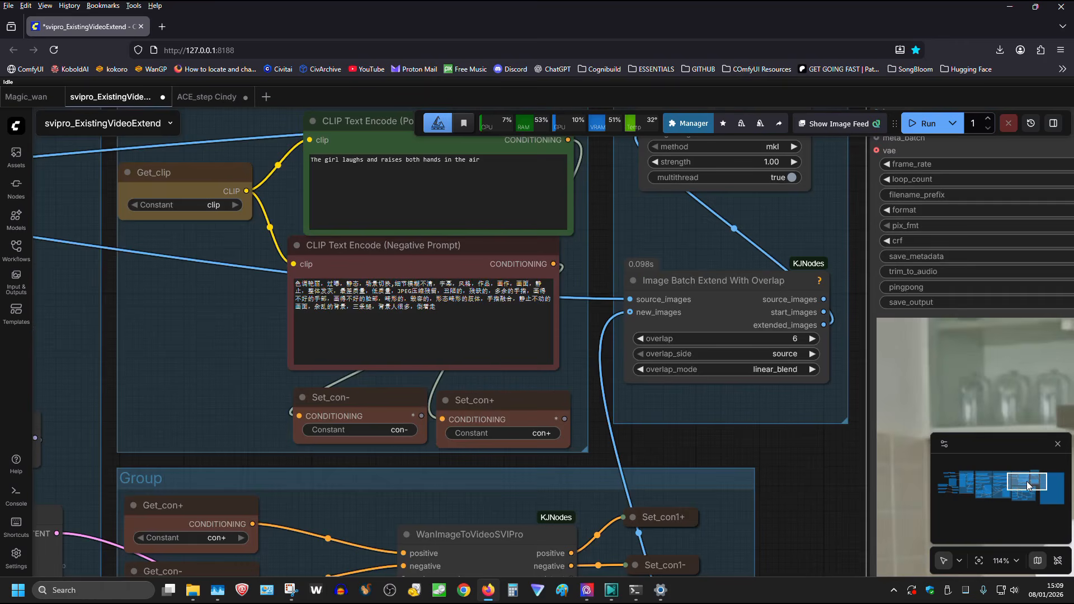
left_click_drag(596, 371, 961, 374)
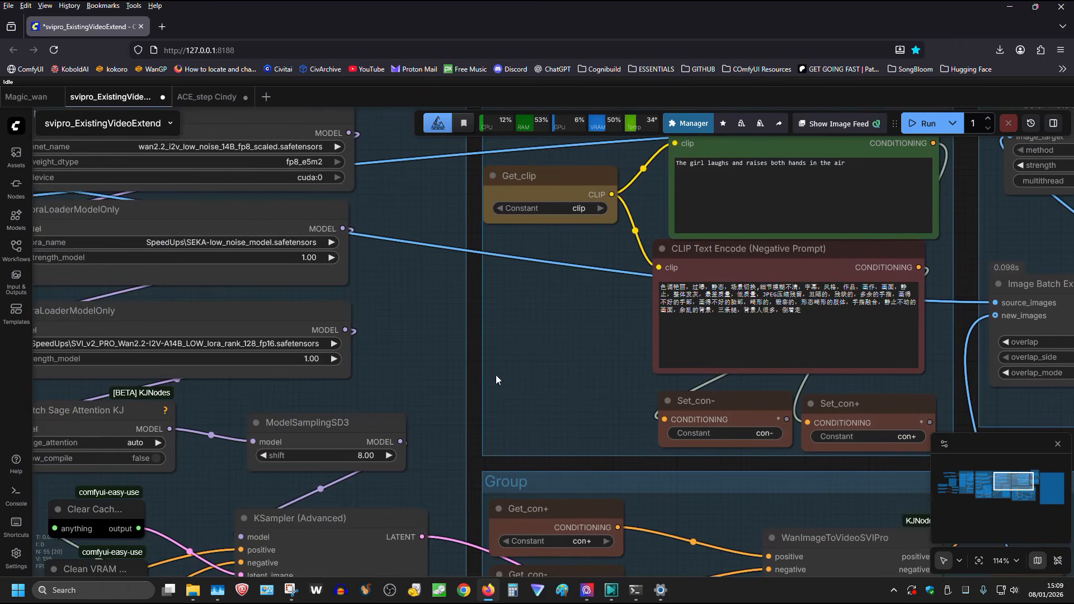
- Examine the extended clip's transition in the Video Combine preview, following the workflow from the samplers through the WanImageToVideoSVIPro group
left_click_drag(477, 381, 895, 226)
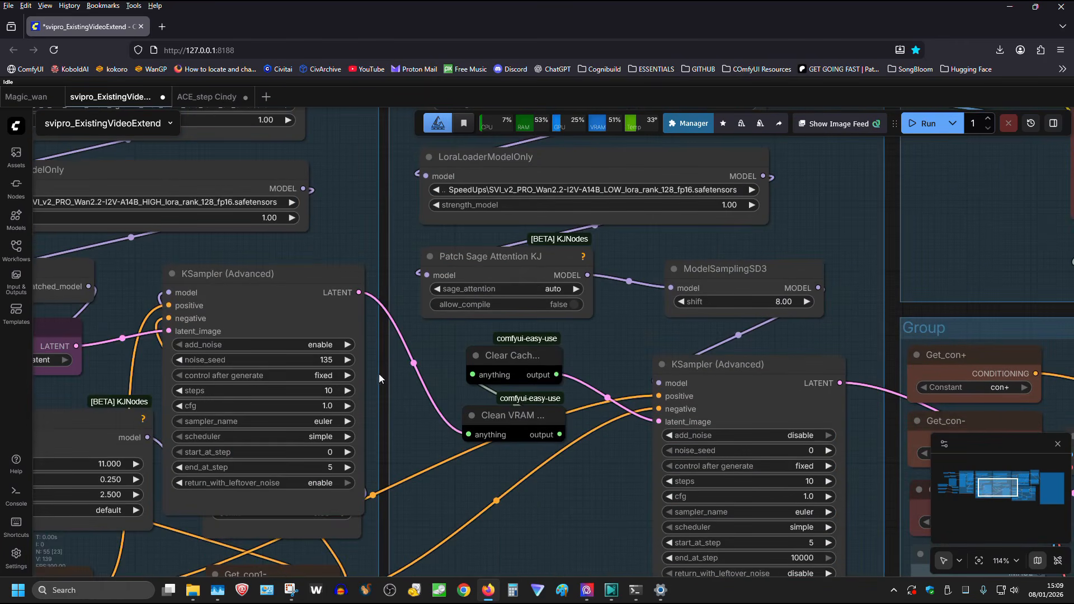
left_click_drag(385, 392, 65, 344)
left_click_drag(569, 263, 39, 293)
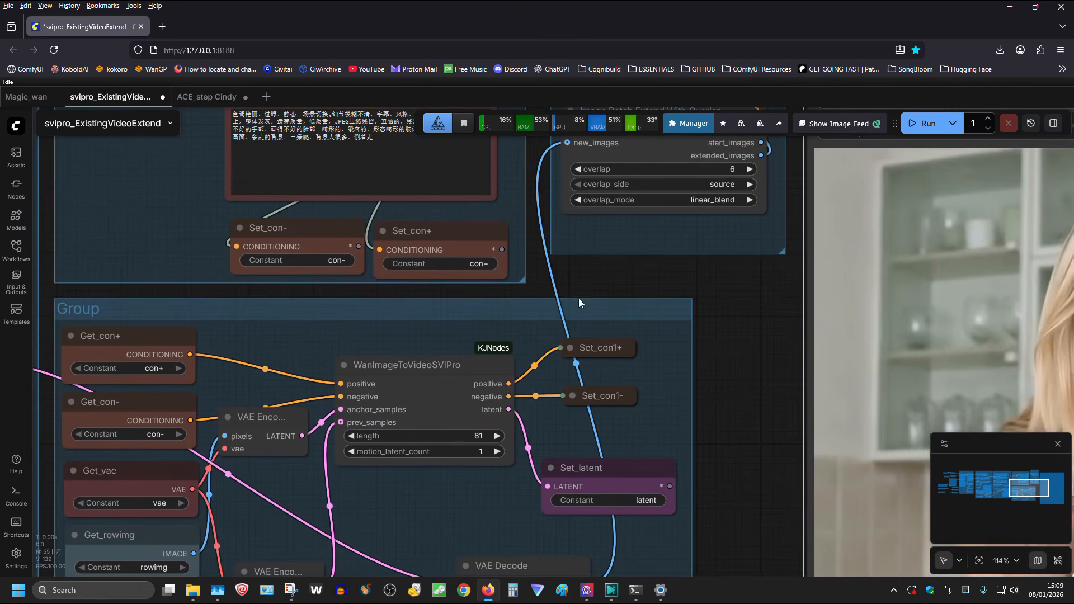
left_click_drag(752, 291, 411, 270)
scroll(429, 302, "down", 5)
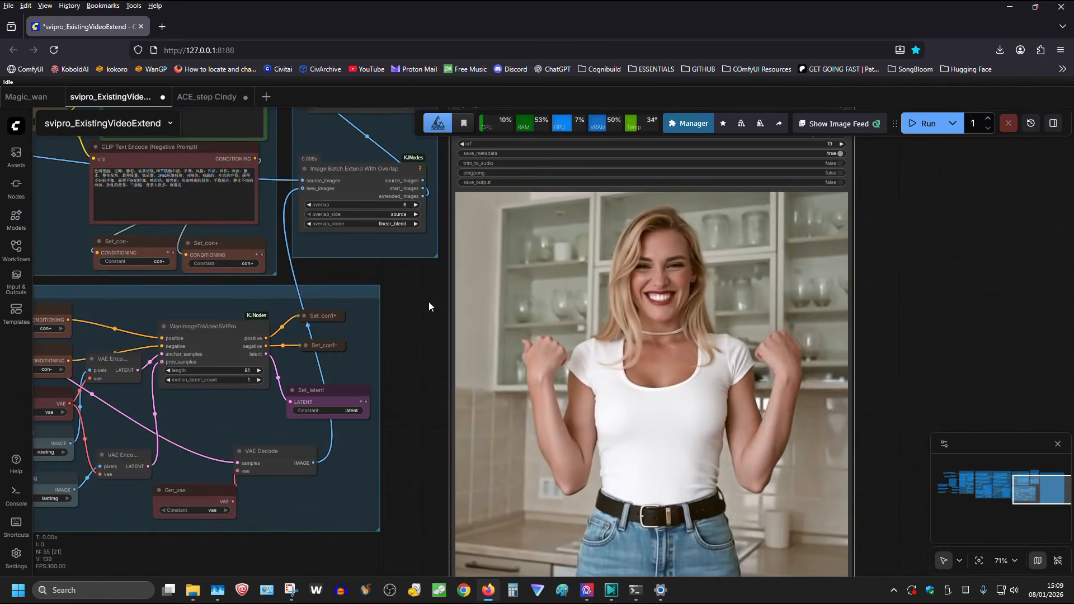
left_click_drag(436, 328, 424, 283)
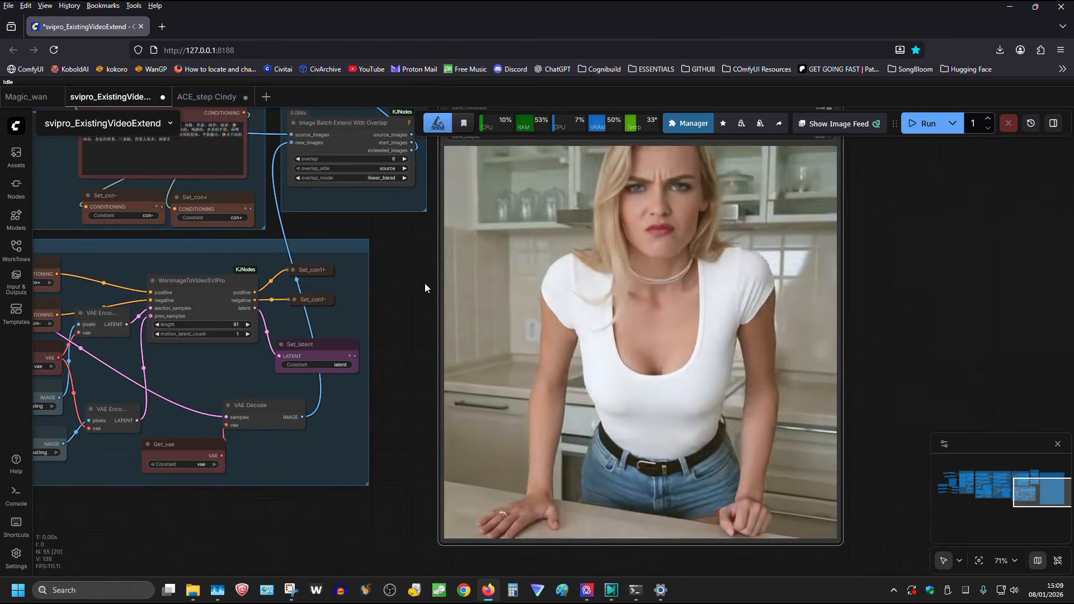
scroll(425, 283, "up", 1)
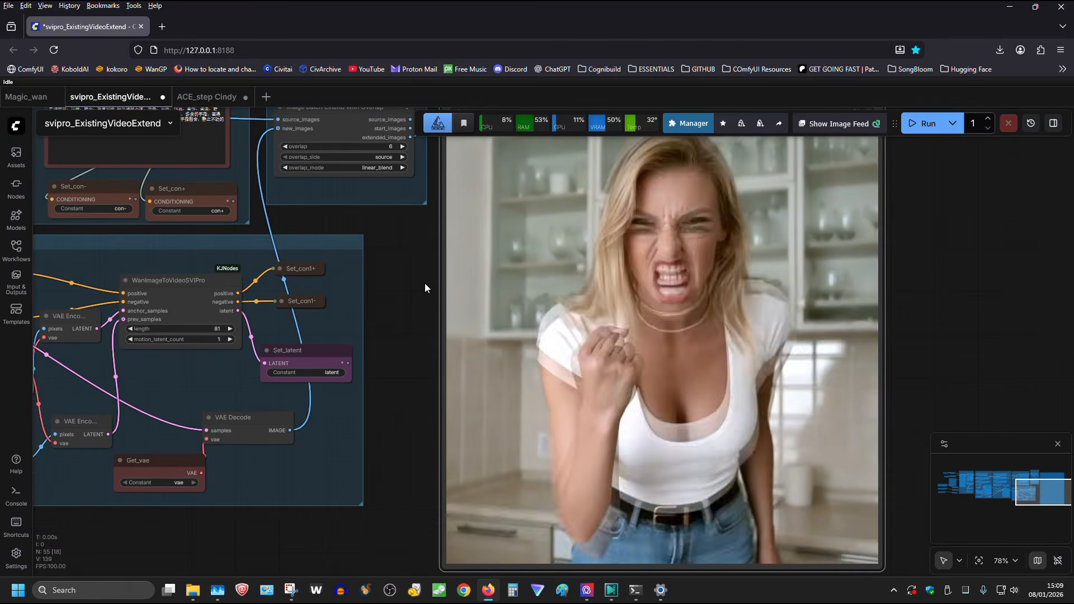
left_click_drag(425, 270, 416, 300)
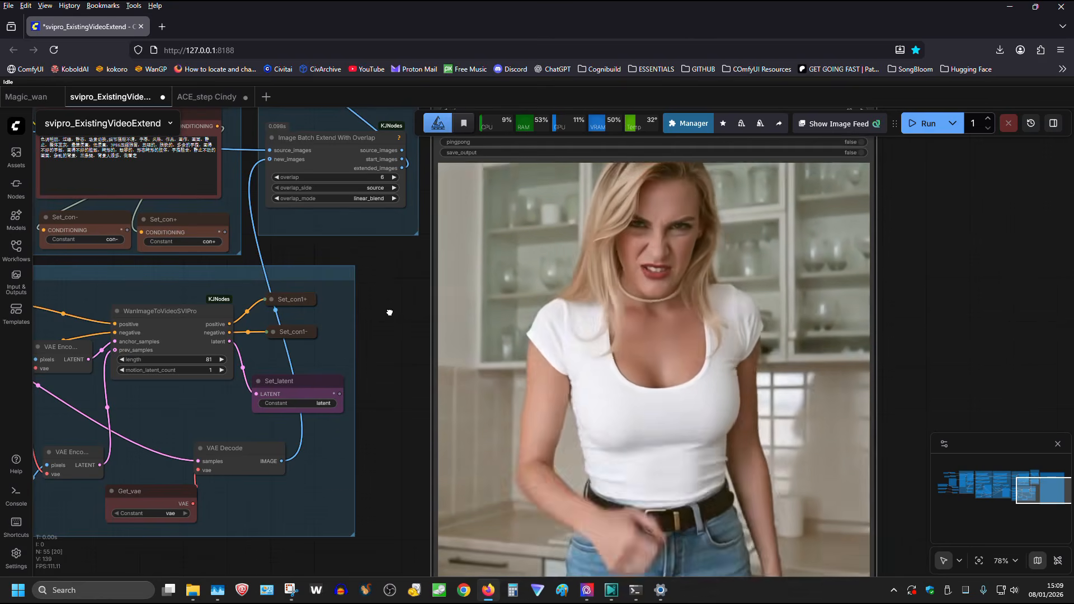
- Set the Image Batch Extend With Overlap node's overlap to 7, run the workflow and review the combined video
left_click_drag(390, 316, 376, 481)
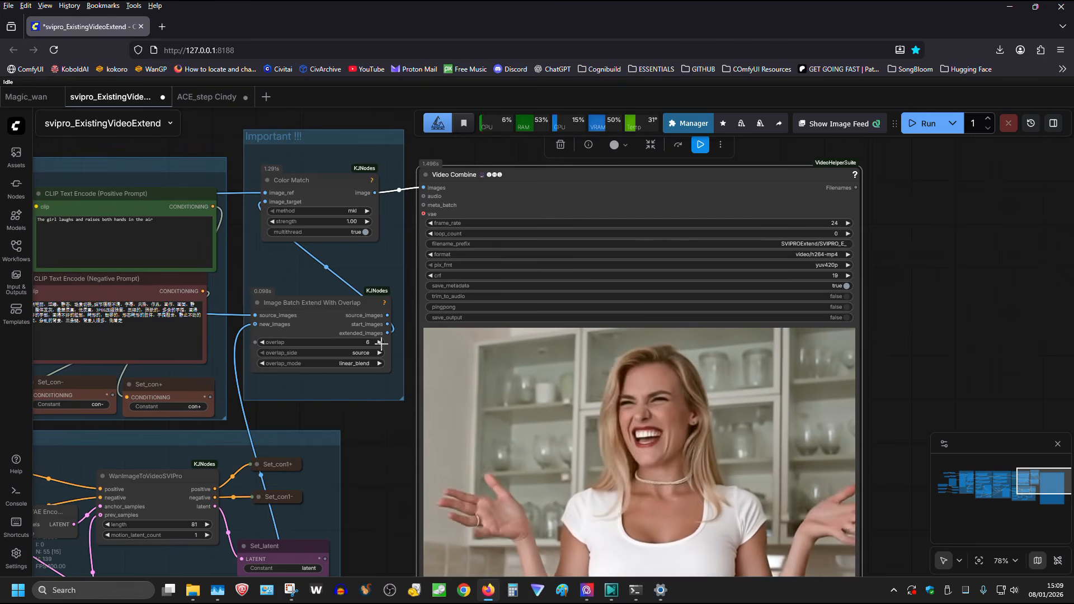
left_click(380, 342)
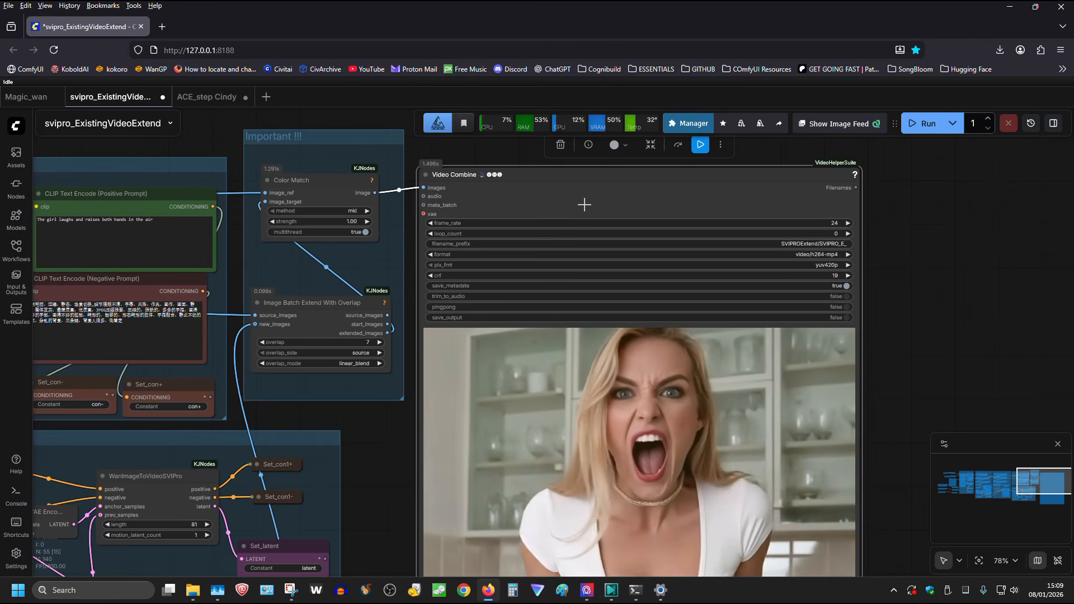
left_click(917, 131)
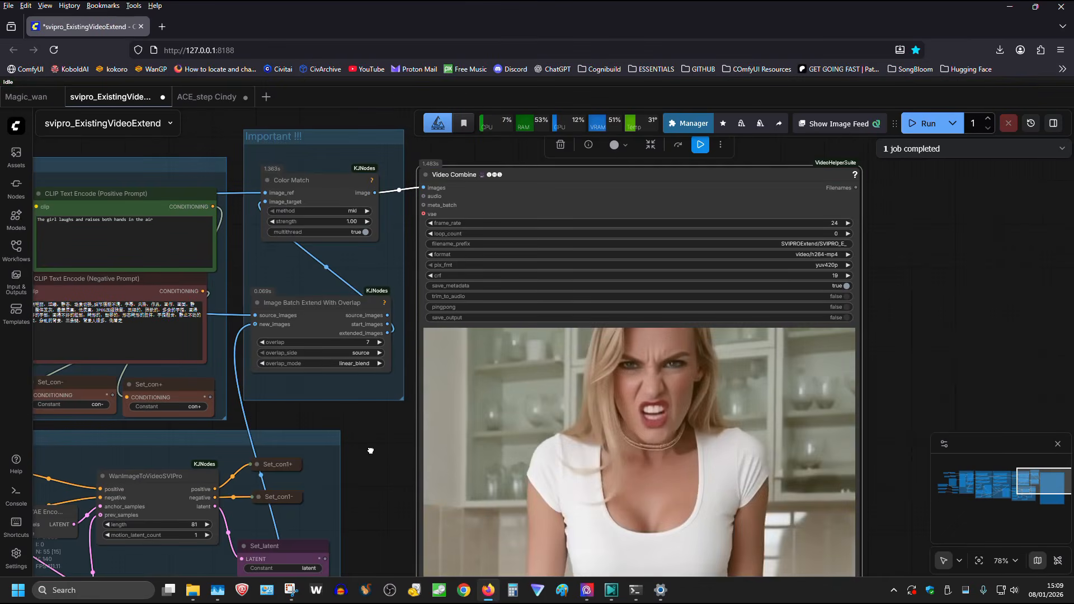
left_click_drag(370, 448, 347, 328)
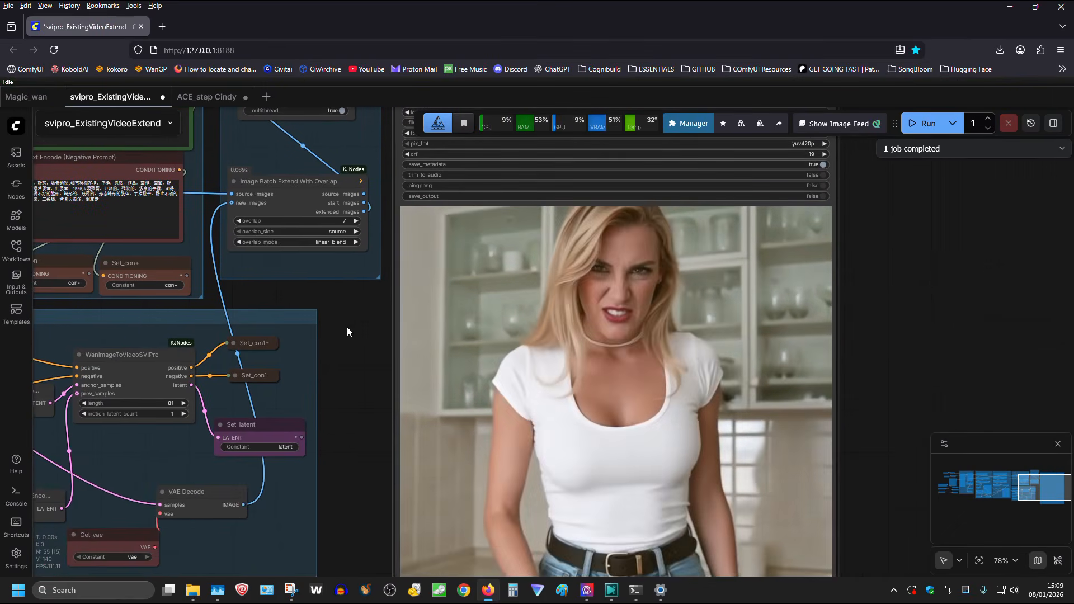
scroll(346, 331, "up", 1)
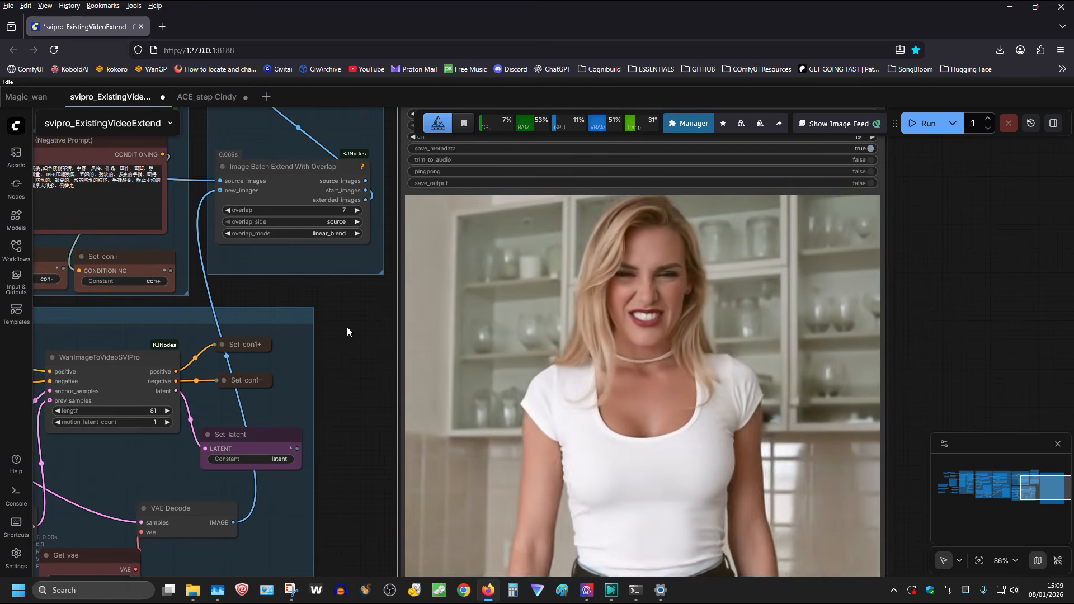
scroll(347, 331, "down", 1)
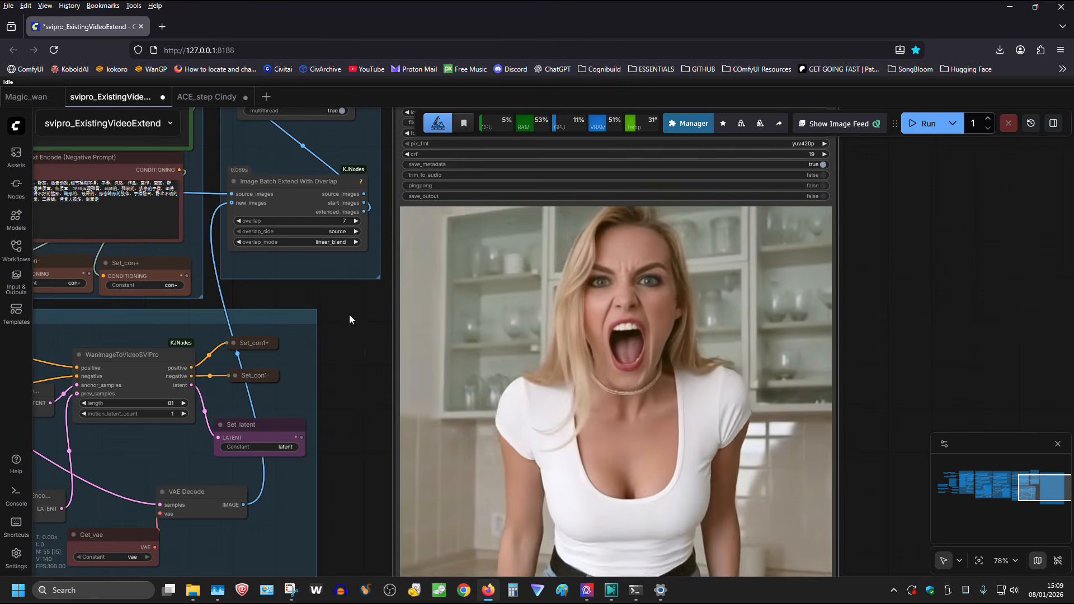
- Set overlap to 8 on the Image Batch Extend With Overlap node, rerun the workflow and check the full preview
left_click(357, 222)
left_click_drag(369, 341, 351, 388)
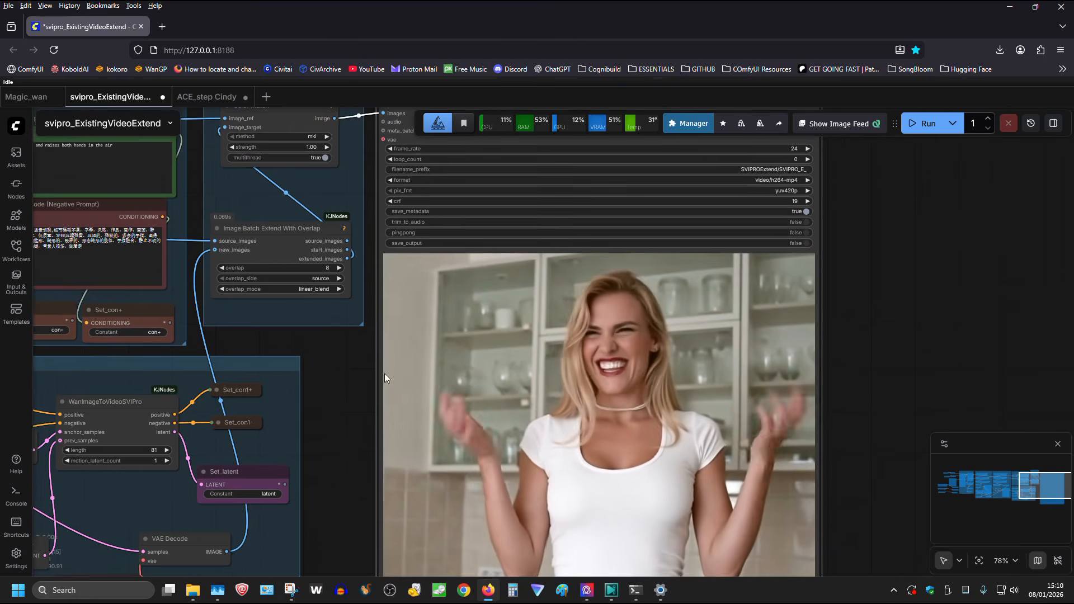
left_click(919, 123)
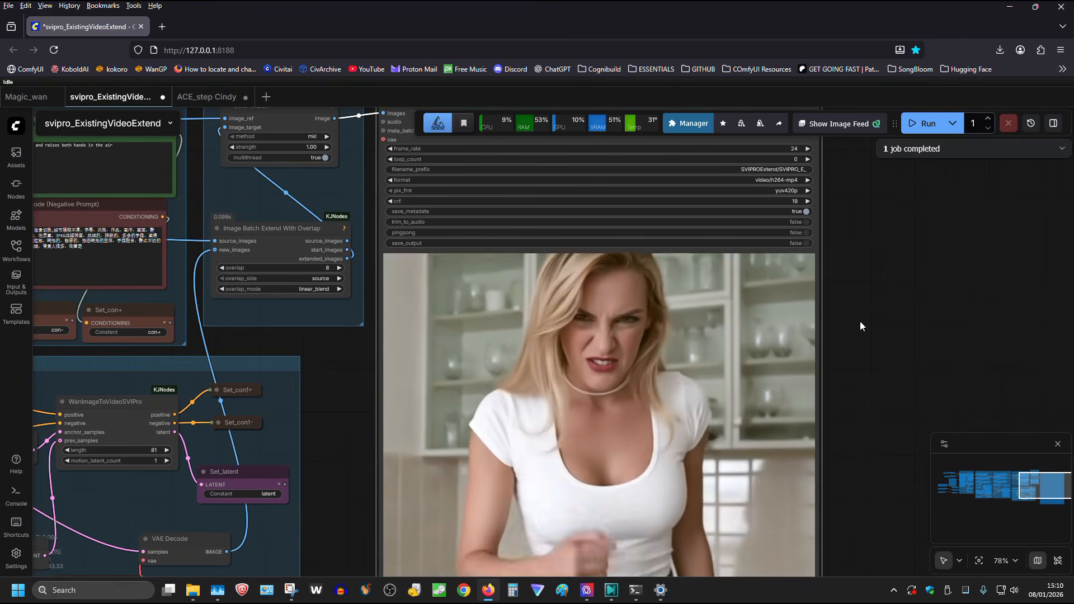
scroll(865, 341, "down", 3)
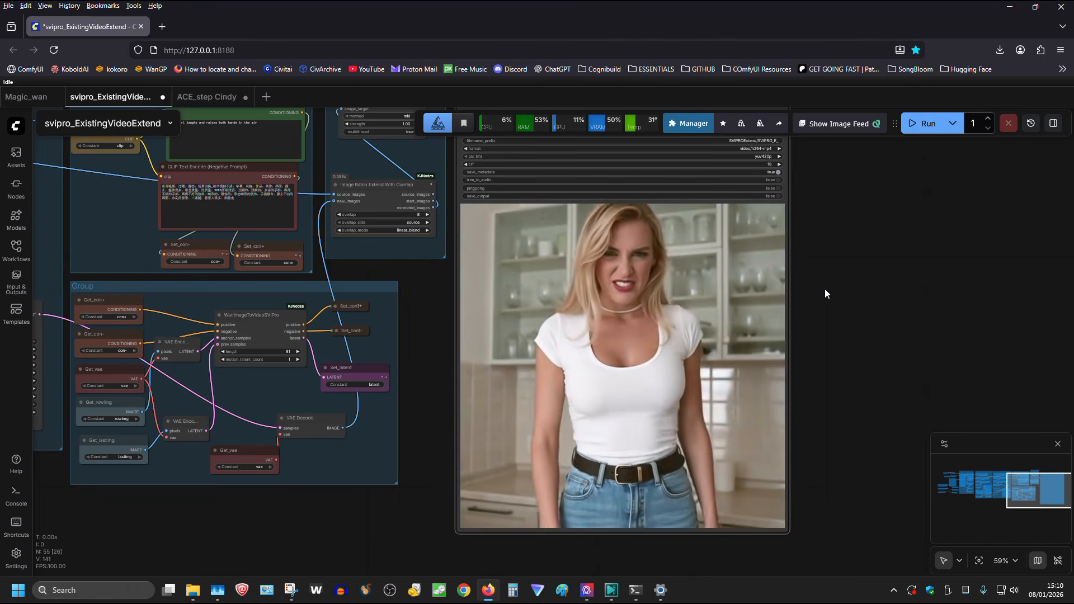
left_click_drag(436, 277, 421, 308)
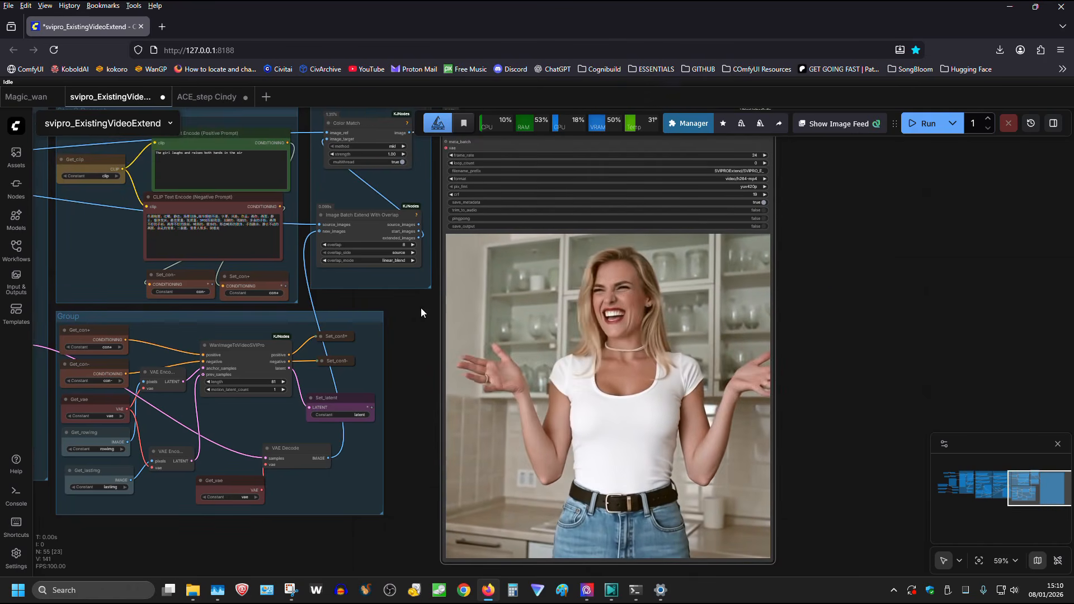
- Try an overlap of 9 frames with the linear_blend mode, run the workflow, and return the overlap to 8
scroll(421, 307, "up", 2)
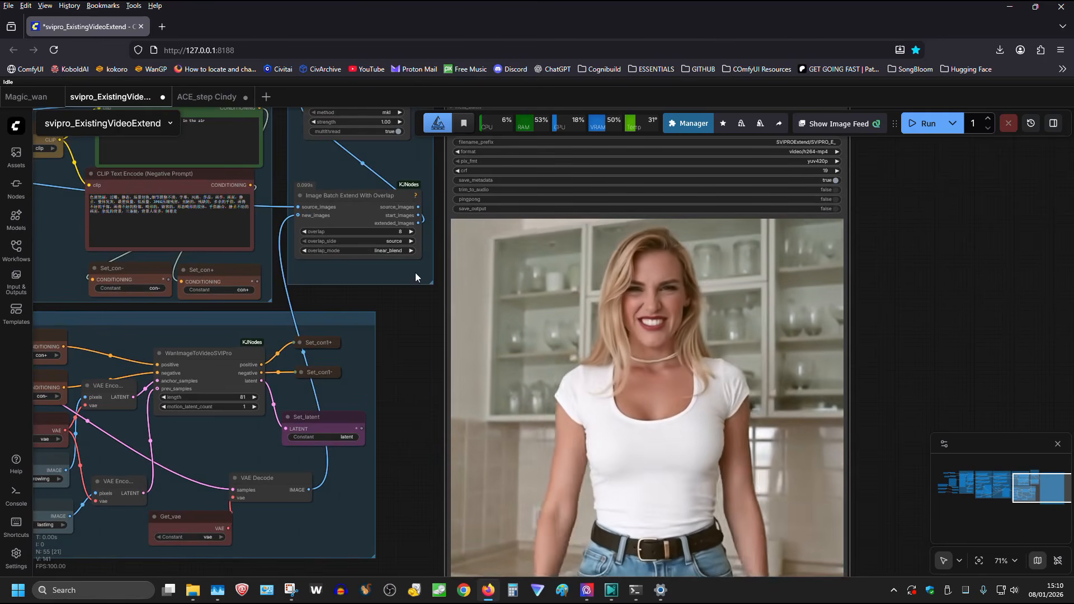
left_click(410, 232)
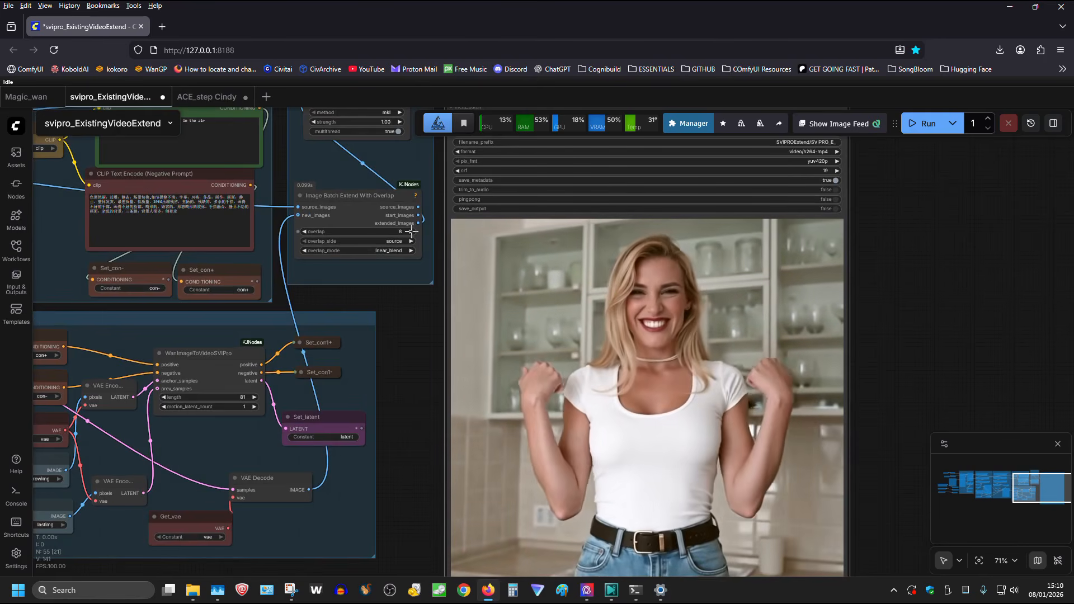
left_click(922, 126)
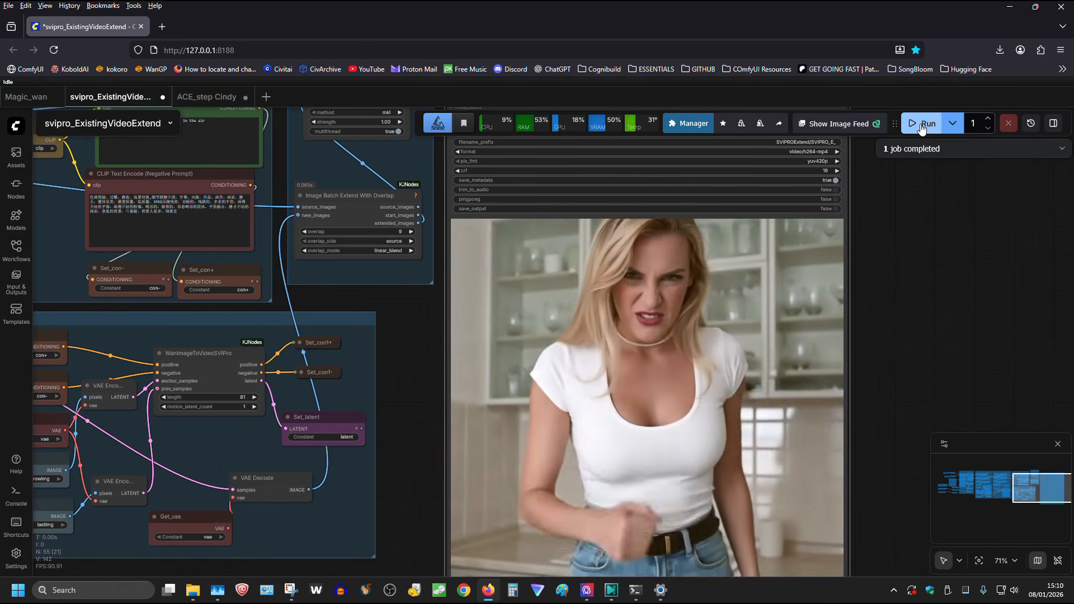
left_click(302, 231)
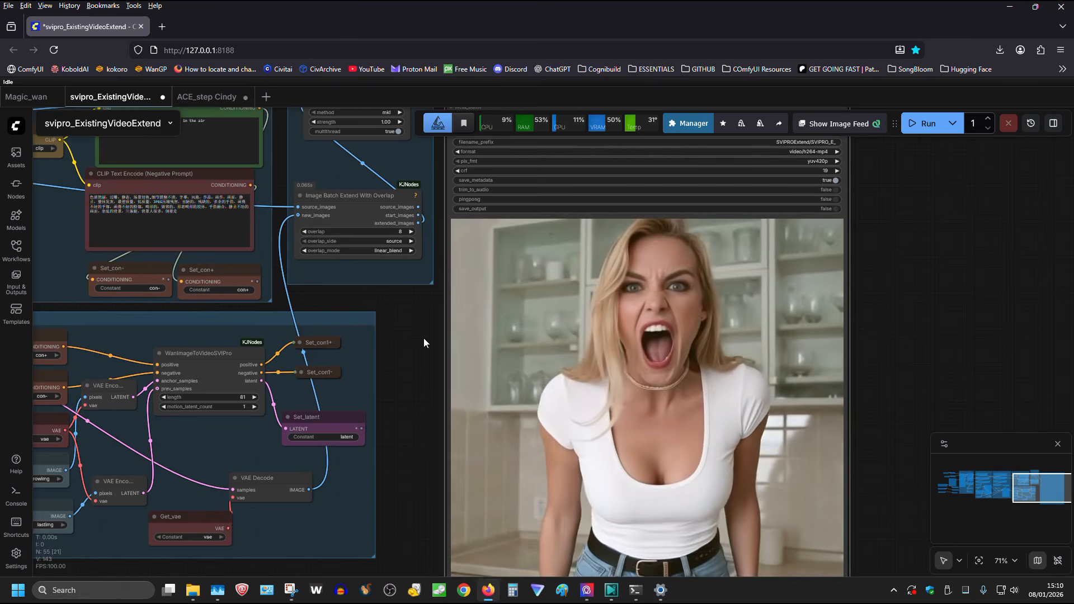
- Change overlap_mode to ease_in_out on the Image Batch Extend With Overlap node, run the workflow and review the blended transition
scroll(424, 338, "up", 2)
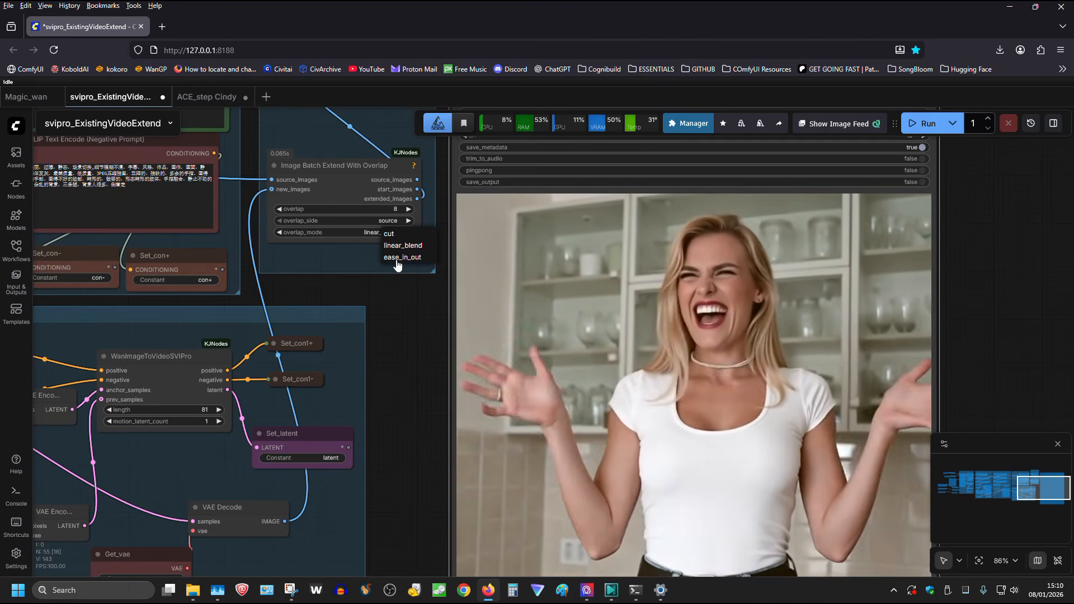
left_click(401, 258)
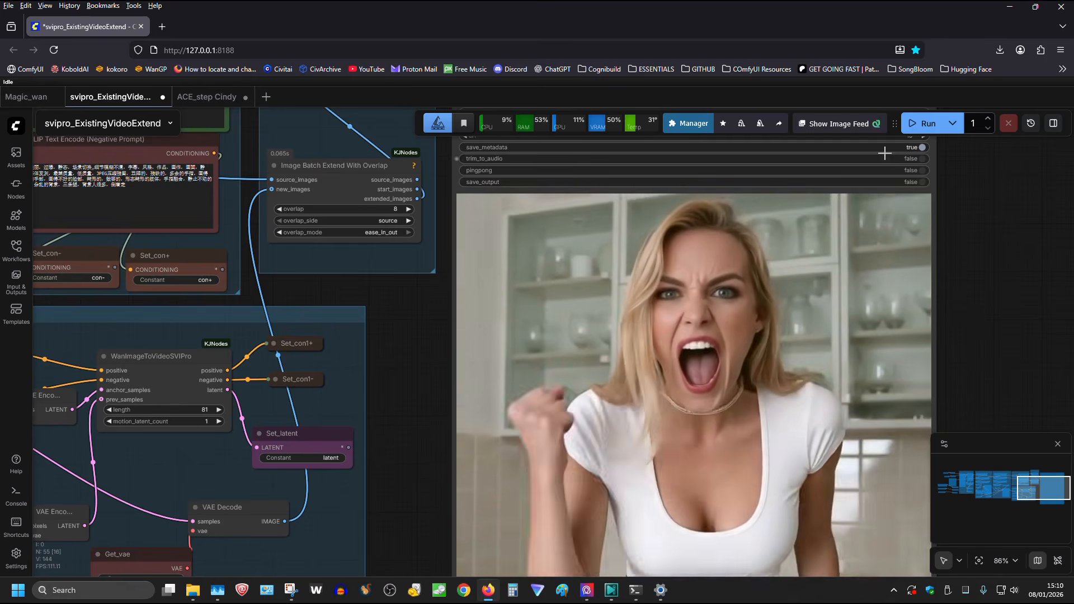
left_click(923, 124)
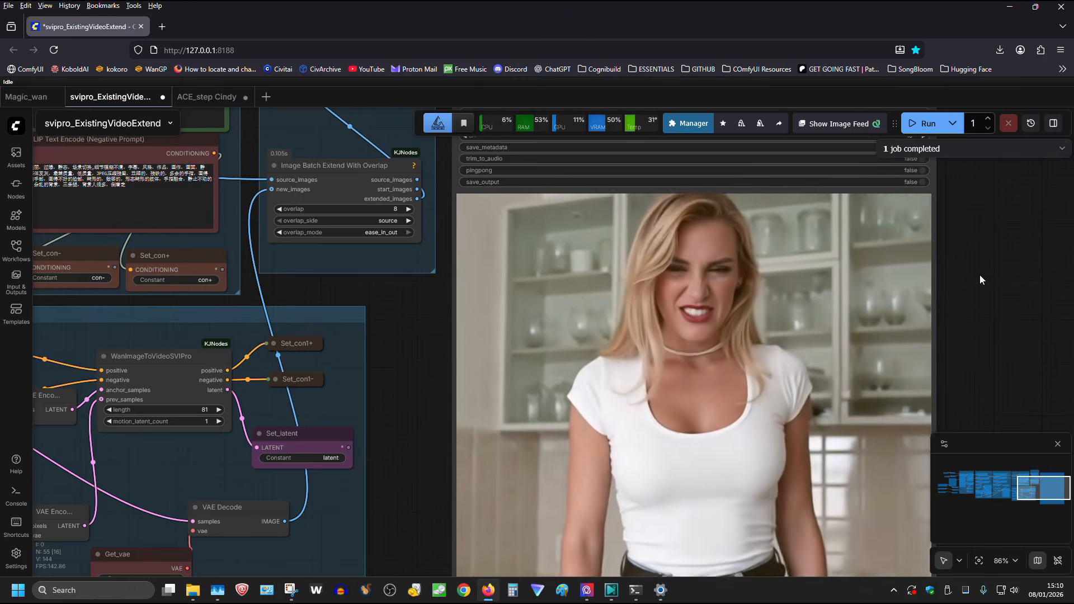
left_click_drag(981, 276, 859, 244)
scroll(858, 245, "down", 3)
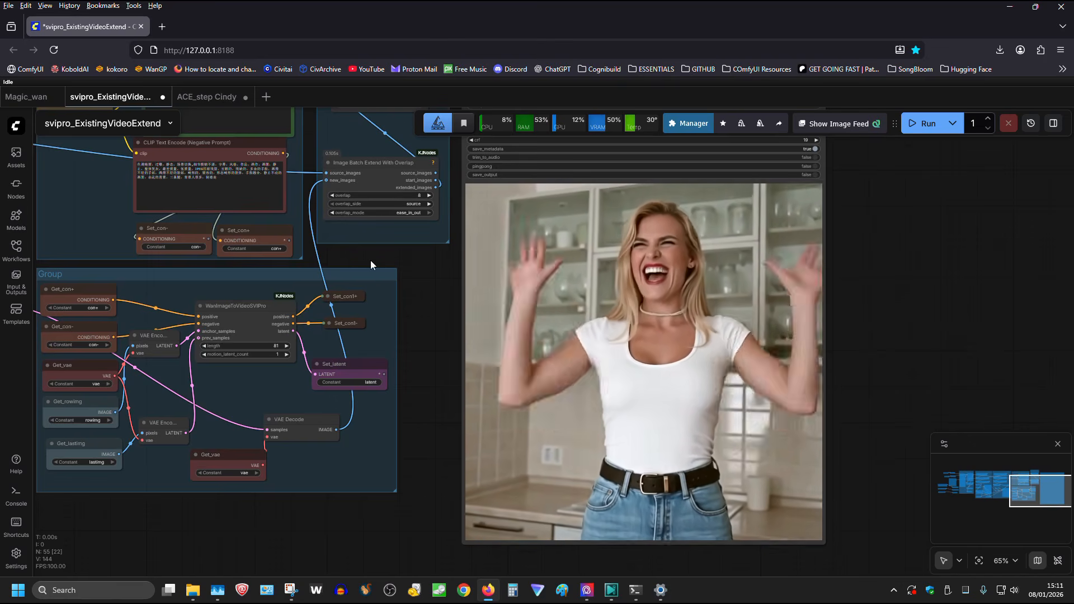
- Test an overlap of 7 with the ease_in_out mode by running the workflow, and restore the overlap to 8
left_click(332, 195)
left_click(924, 123)
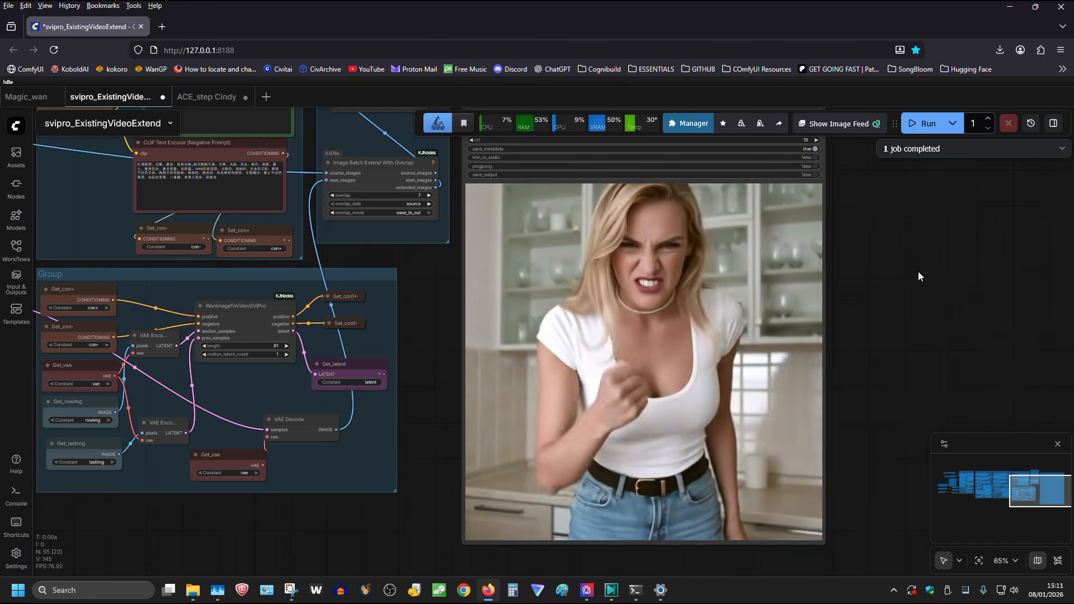
left_click(429, 195)
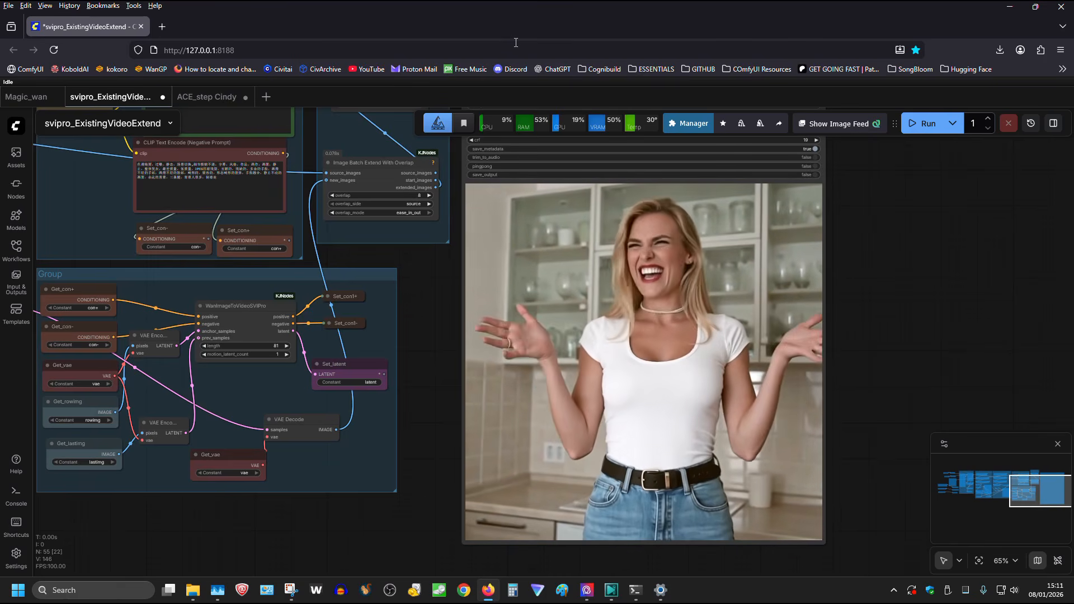
- Turn on save_output in the Video Combine node and run the workflow
scroll(376, 329, "up", 8)
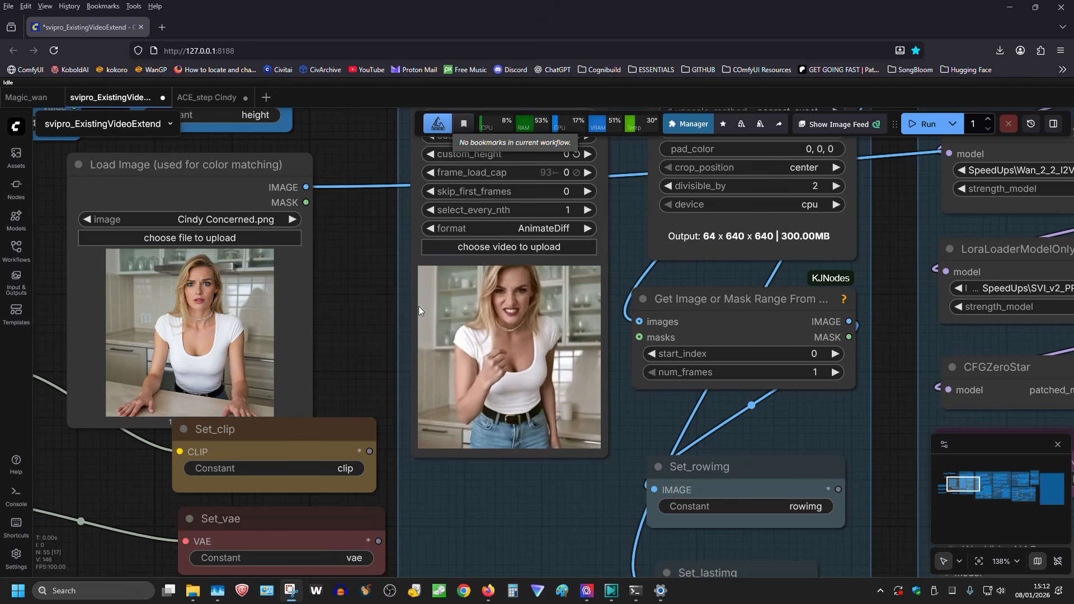
left_click_drag(907, 439, 170, 395)
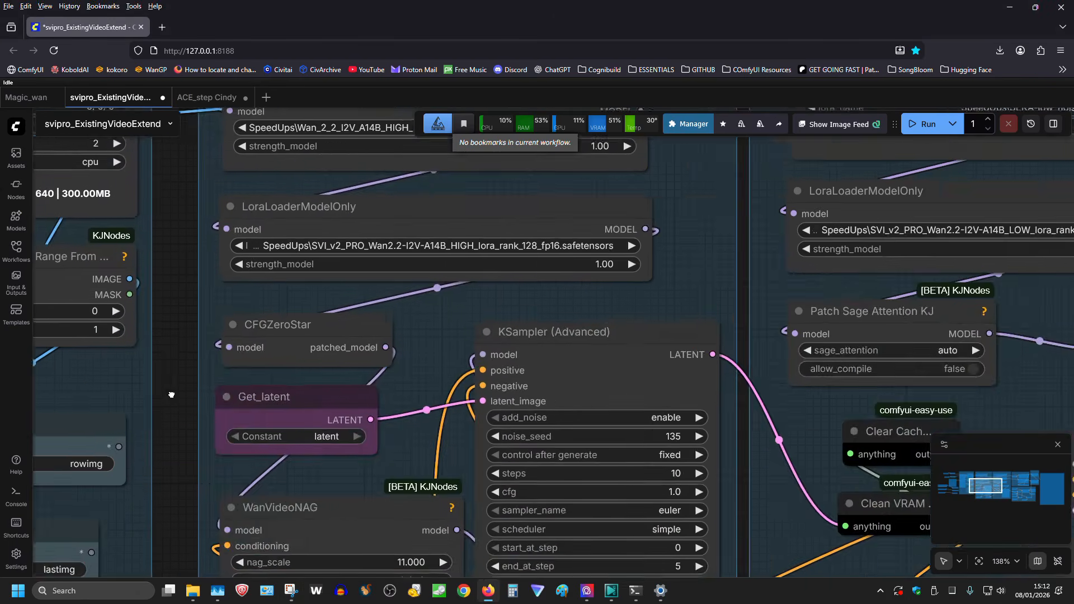
scroll(607, 398, "down", 1)
scroll(607, 398, "down", 5)
left_click_drag(716, 347, 42, 343)
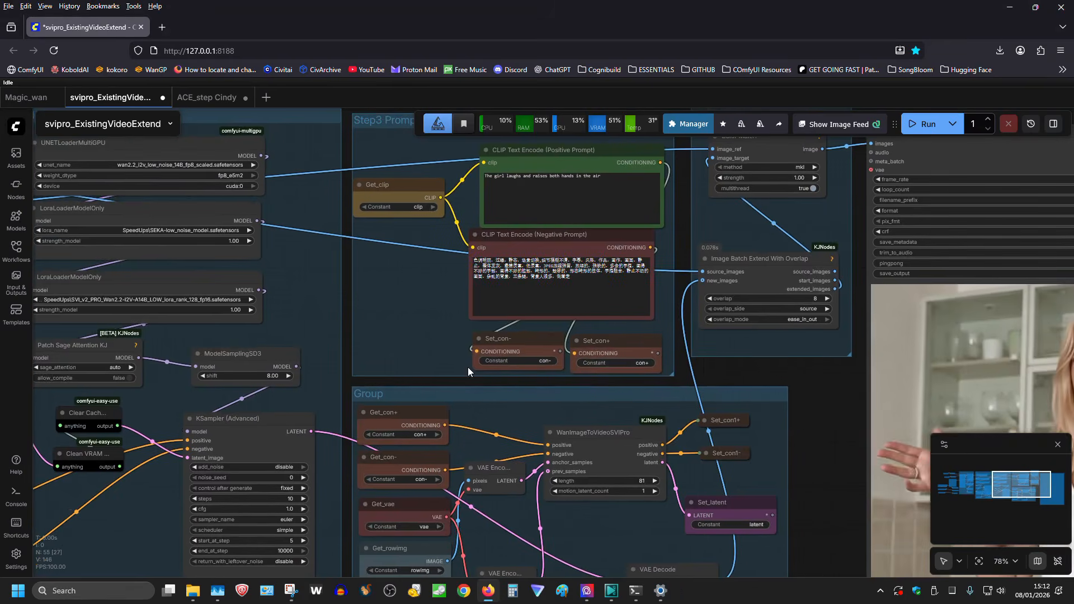
left_click_drag(756, 423, 181, 443)
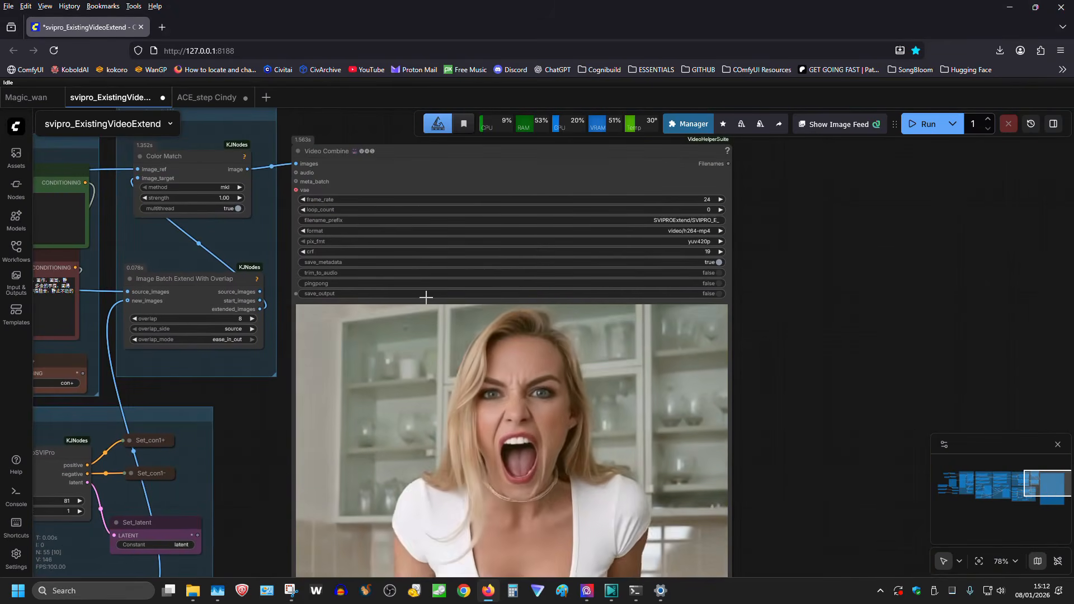
left_click(426, 293)
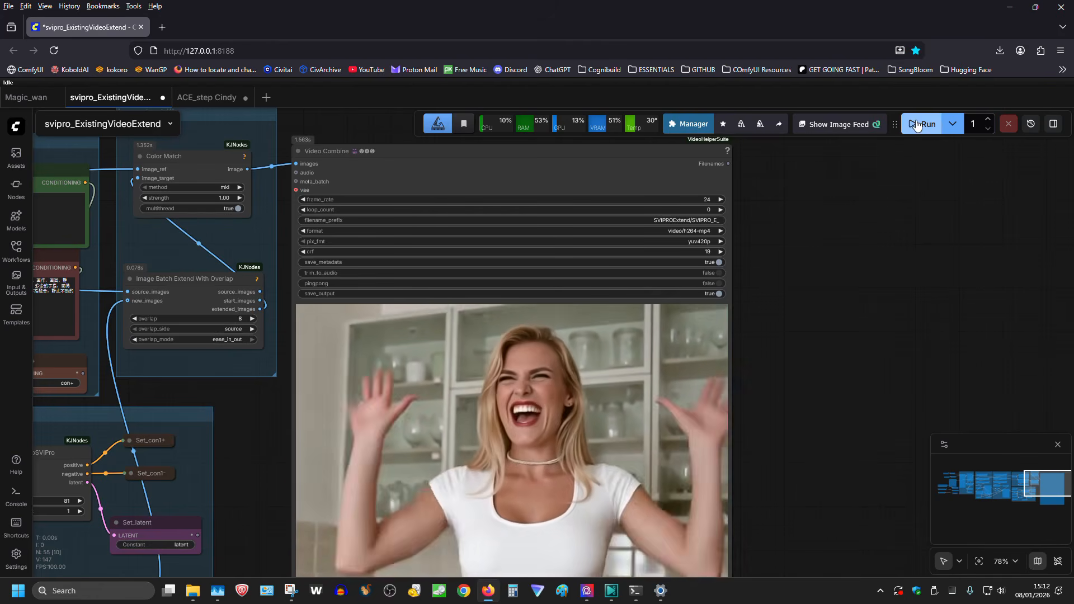
left_click(917, 125)
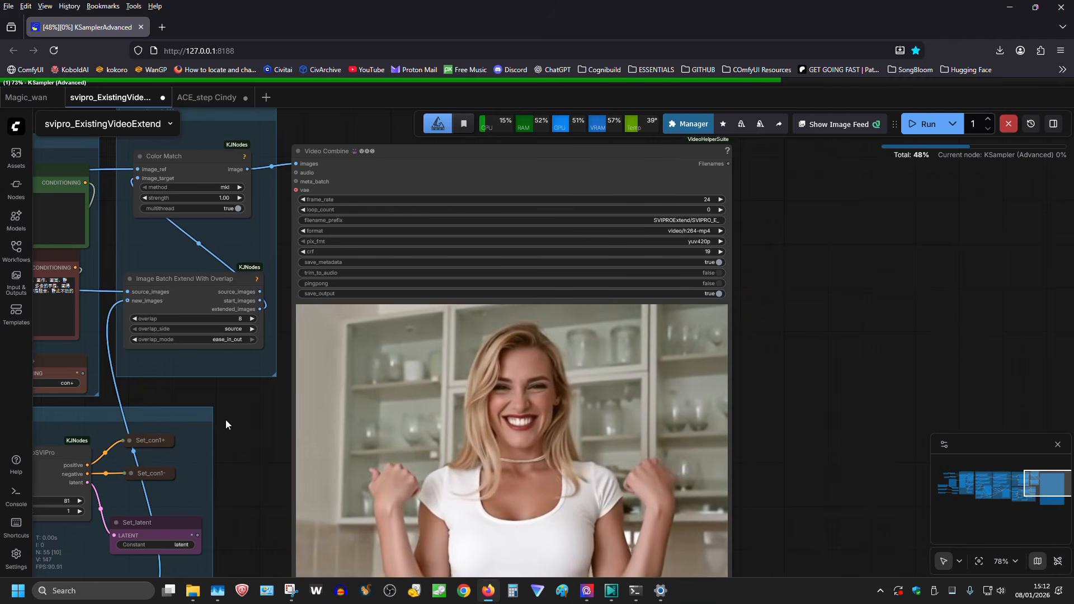
- Cancel the running generation and return to the source video loader beside the color-matching image
left_click_drag(226, 420, 793, 368)
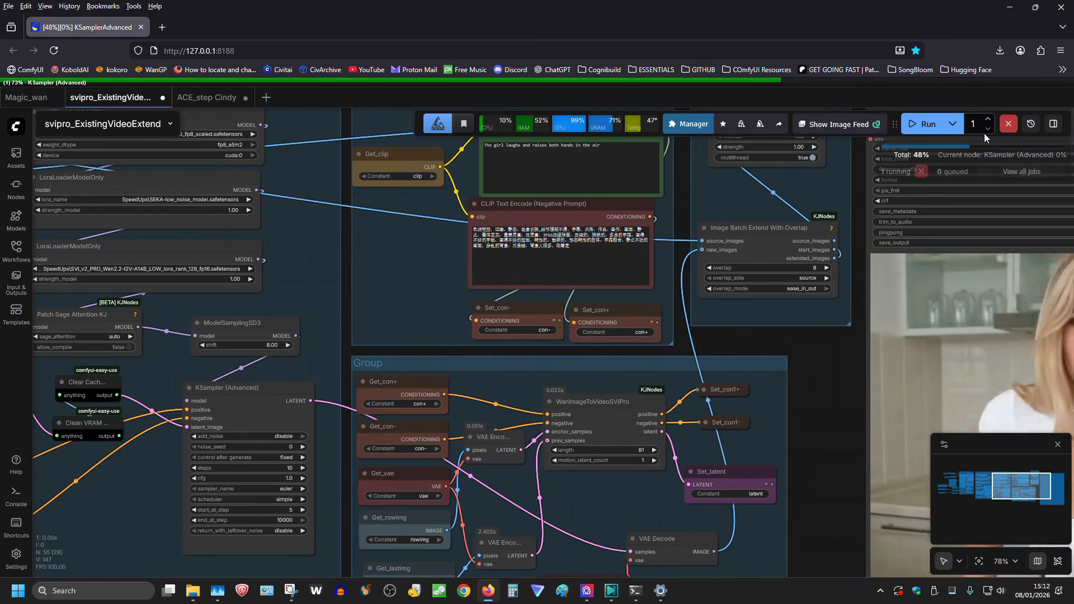
left_click(1009, 125)
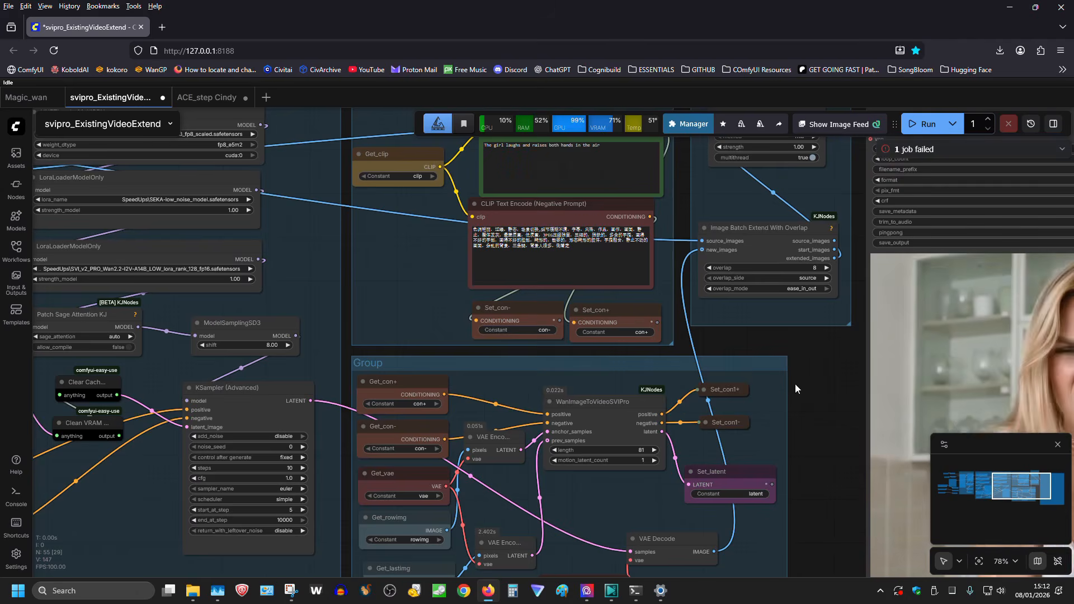
left_click_drag(594, 389, 861, 354)
left_click_drag(174, 550, 684, 437)
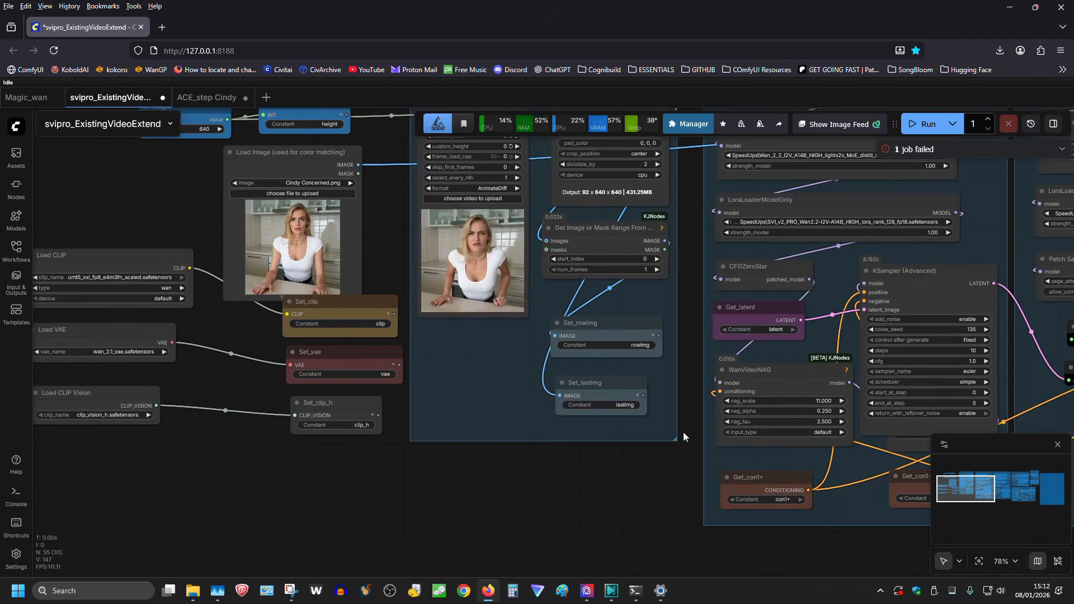
- Load angry Cindy.mp4 from the Clips folder inside SVIPRO_DEMO as the source video
left_click(465, 200)
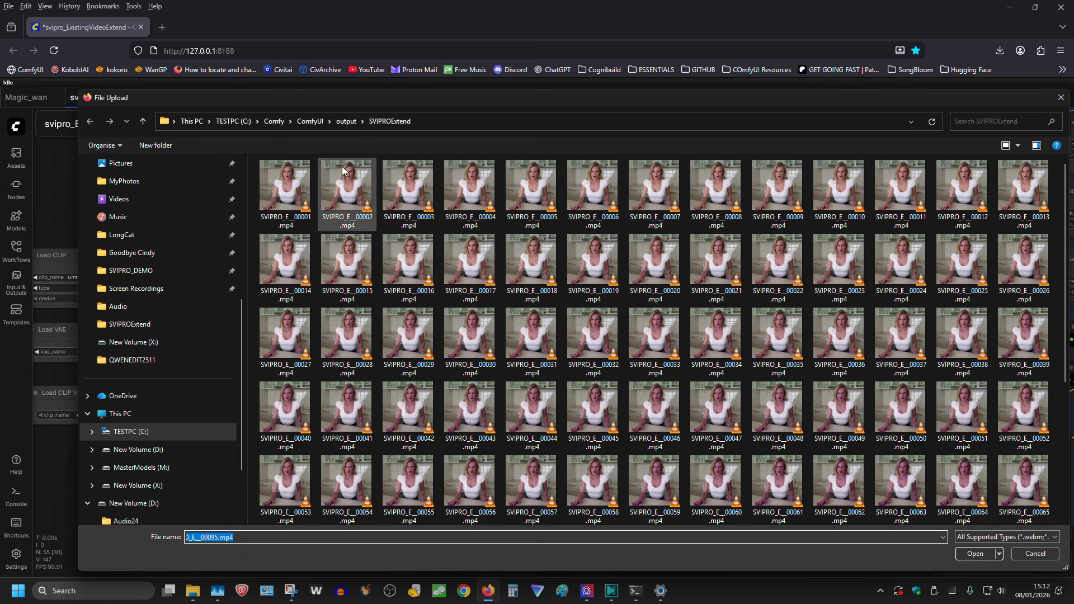
left_click(142, 272)
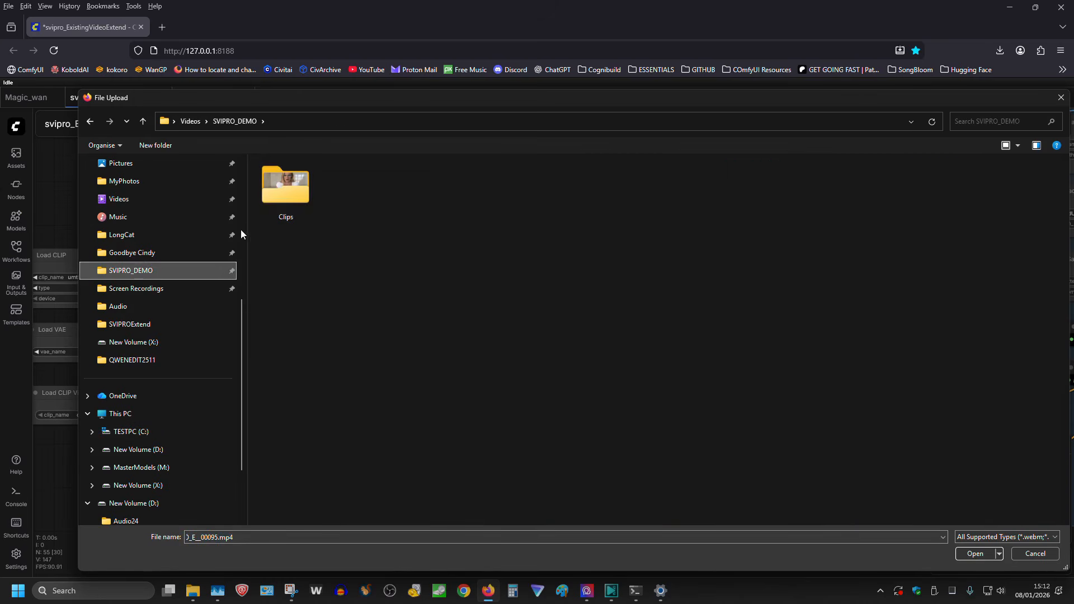
double_click(284, 193)
left_click(284, 195)
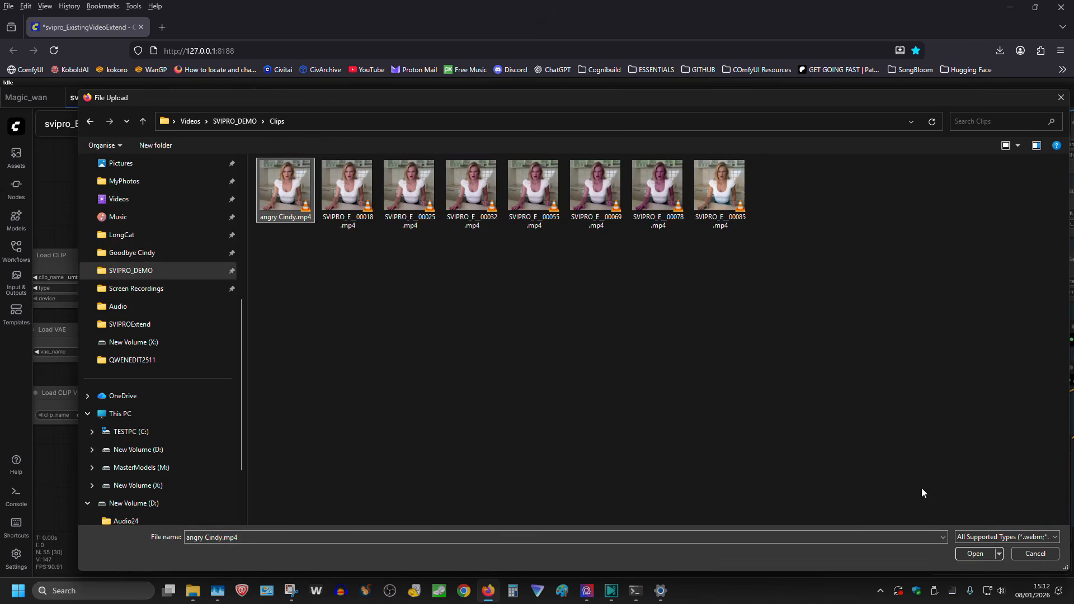
left_click(975, 554)
- Run the workflow on the newly loaded source clip
left_click_drag(620, 495, 343, 529)
left_click_drag(682, 421, 58, 396)
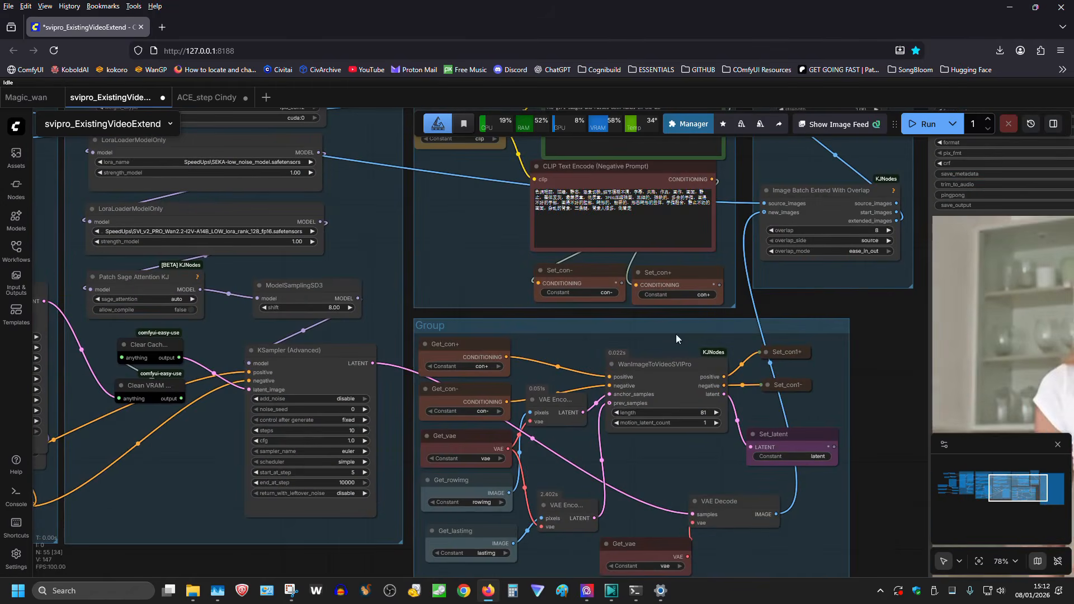
left_click_drag(888, 314, 295, 280)
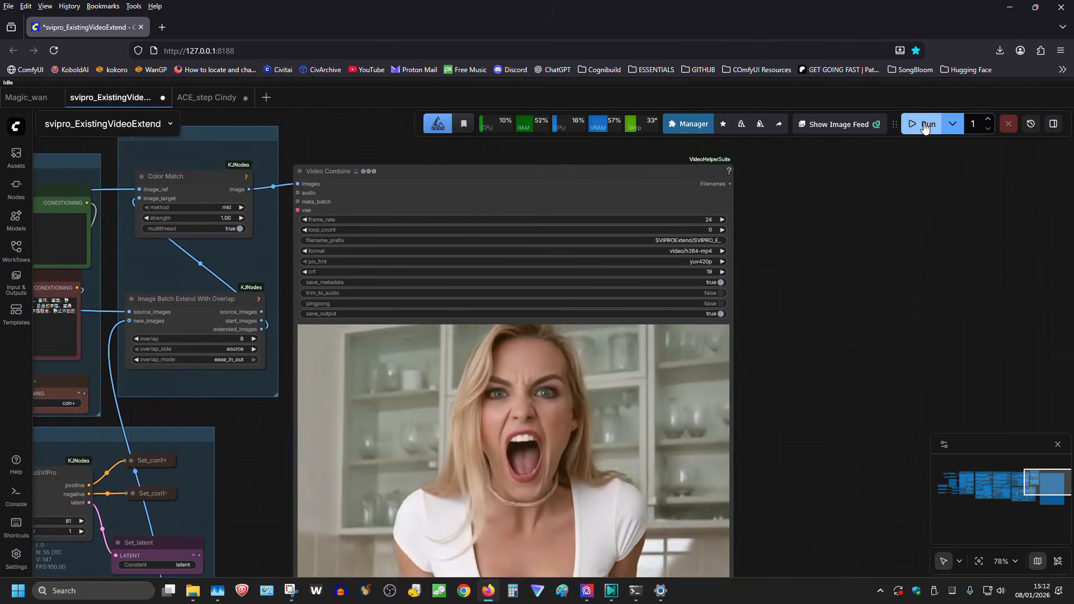
left_click(925, 124)
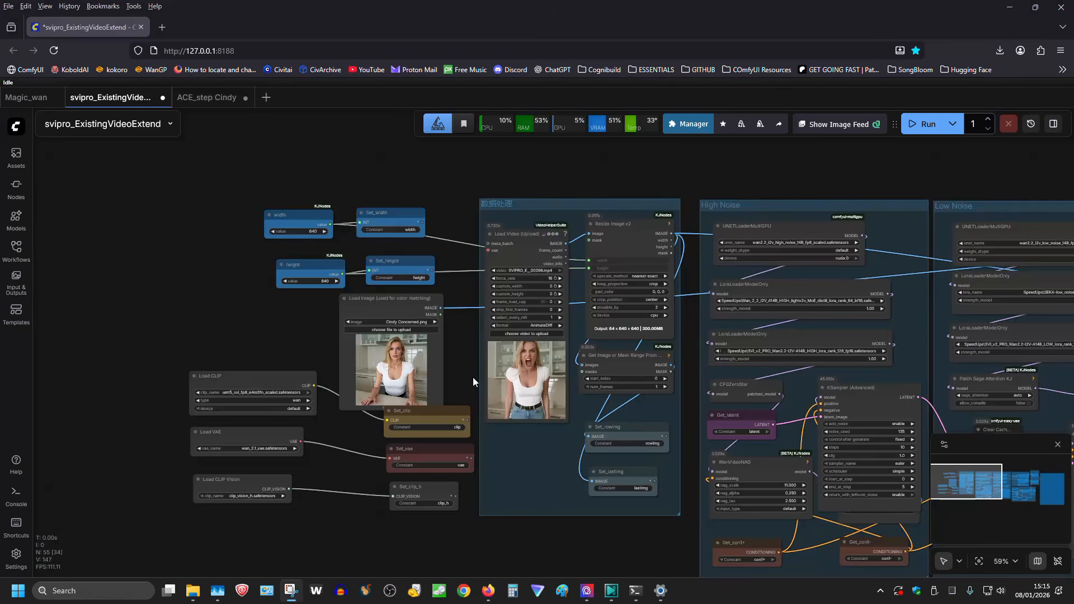
- Review the source clip, the sampler nodes and the combined video, and turn off save_output in the Video Combine node
scroll(473, 377, "up", 11)
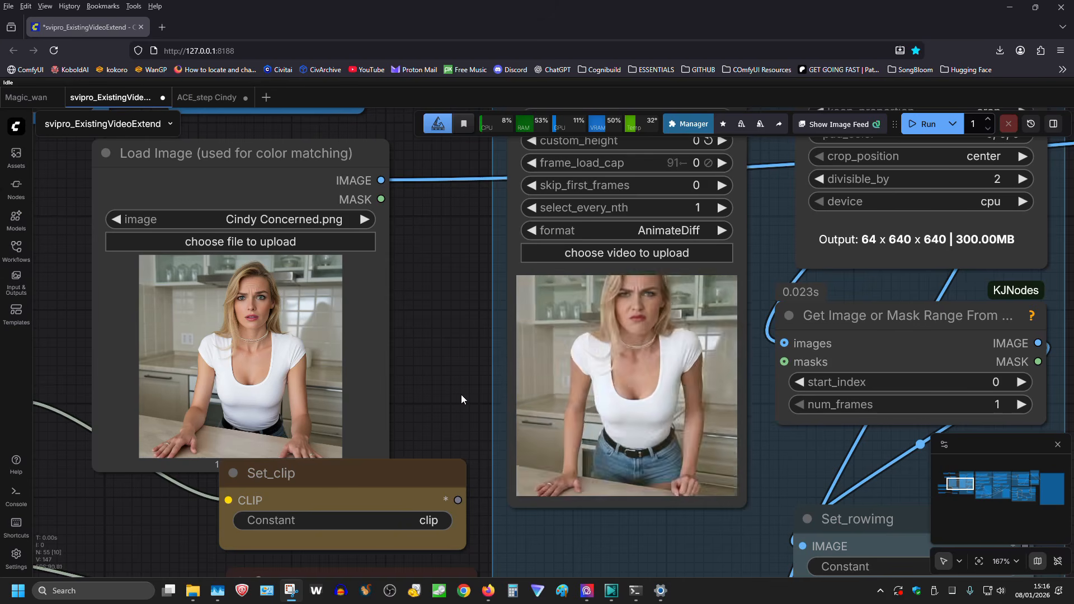
left_click_drag(461, 395, 190, 345)
scroll(190, 344, "down", 3)
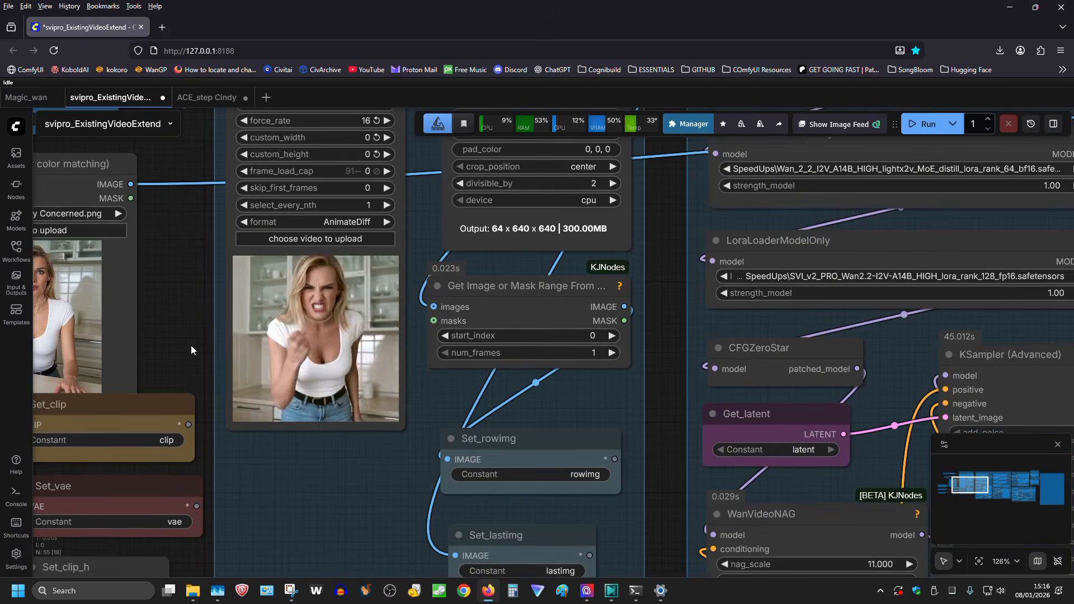
left_click_drag(643, 395, 25, 344)
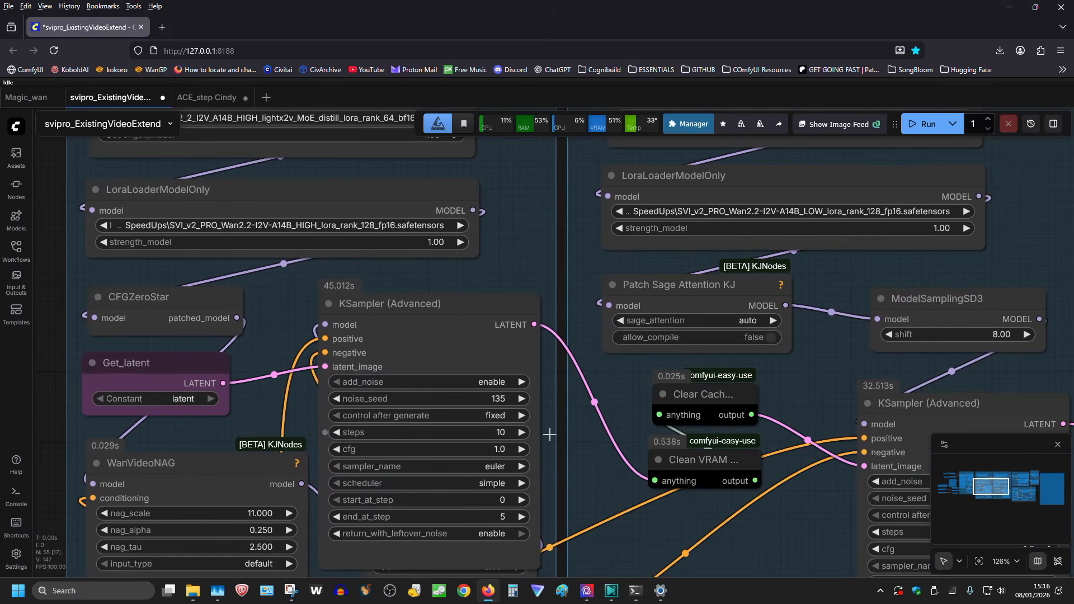
left_click_drag(812, 391, 335, 231)
left_click_drag(637, 440, 760, 401)
scroll(769, 394, "down", 5)
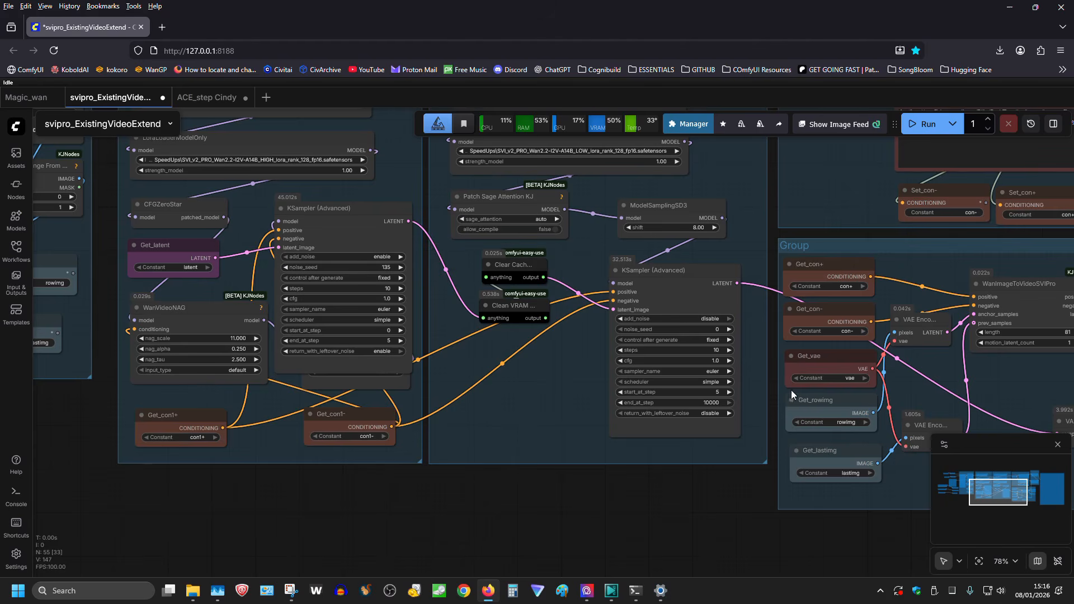
left_click_drag(775, 374, 203, 385)
left_click_drag(678, 325, 344, 516)
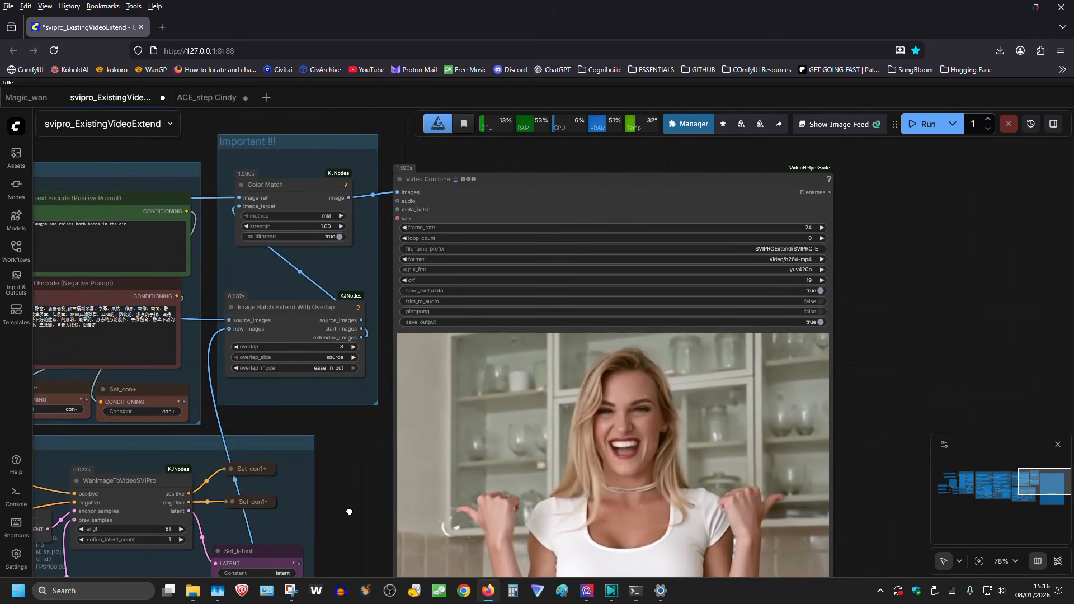
left_click(581, 323)
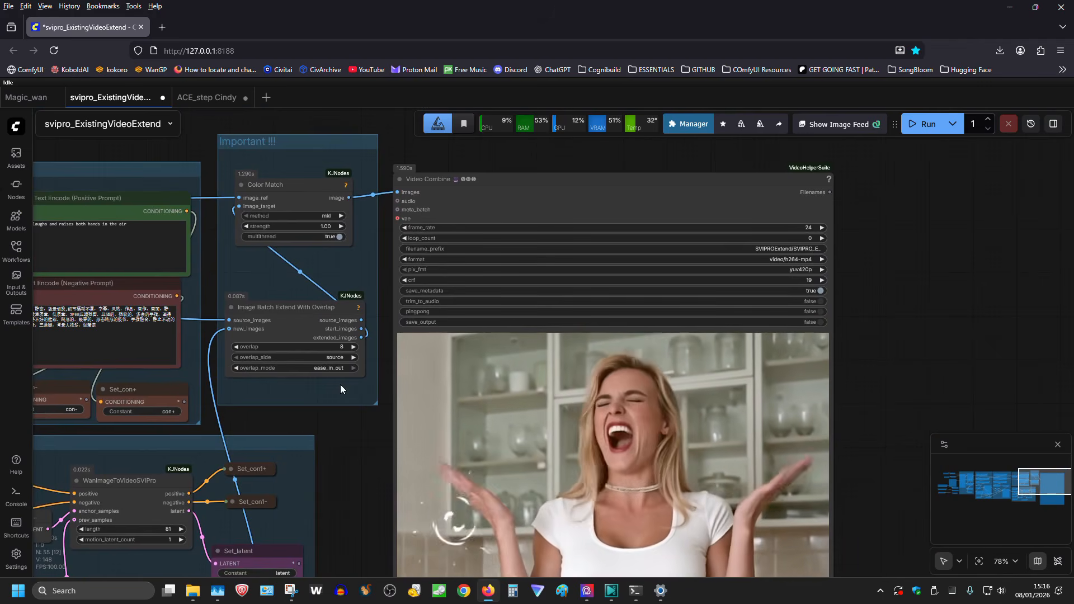
- Change the positive prompt to "The girl blows a kiss" and run the workflow
left_click_drag(351, 428, 446, 445)
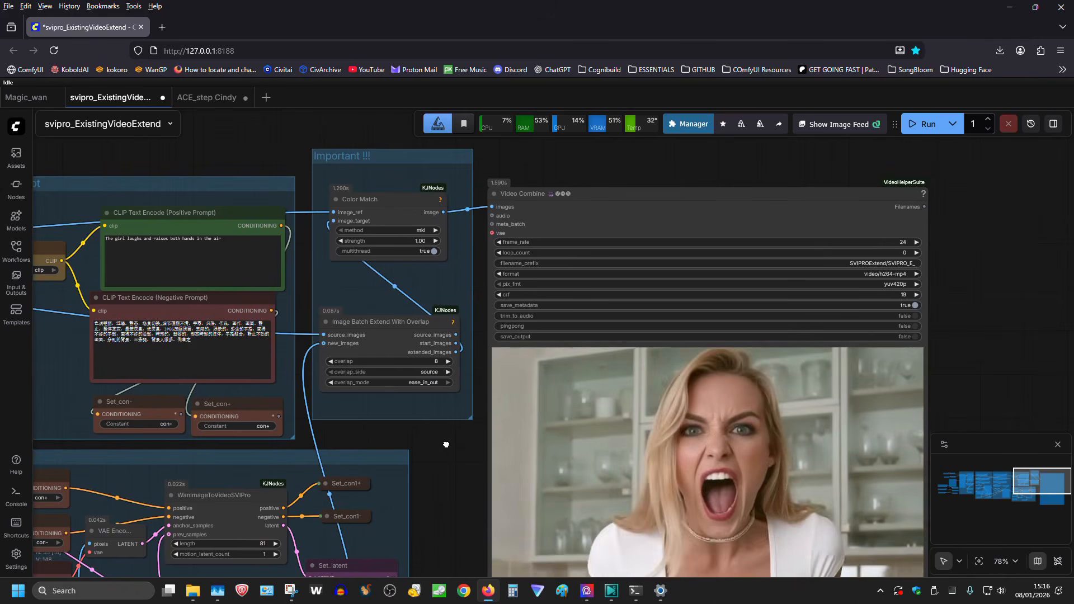
left_click(229, 240)
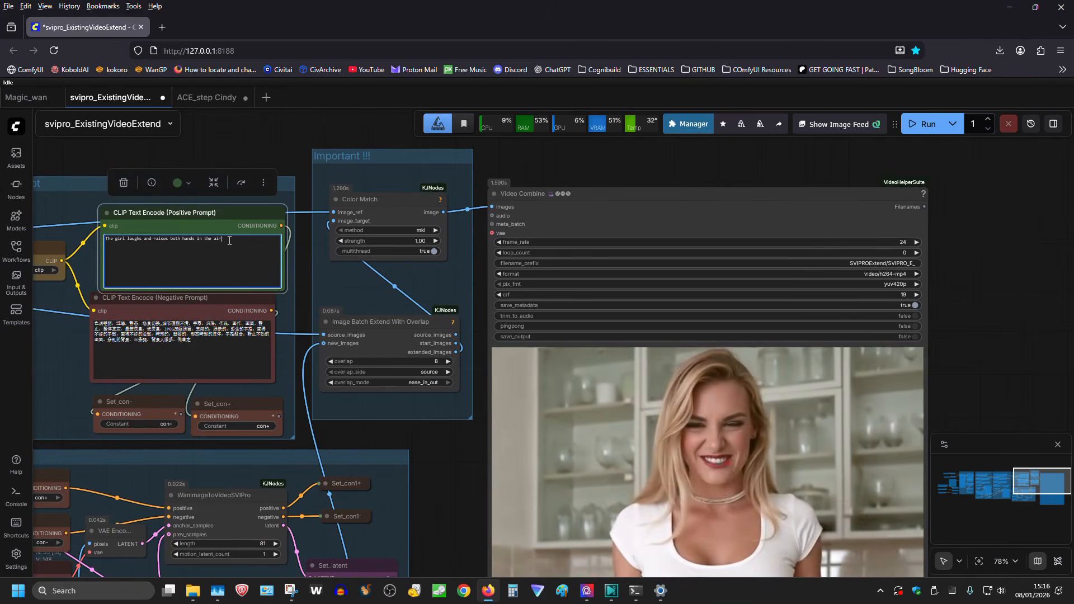
left_click_drag(425, 456, 429, 308)
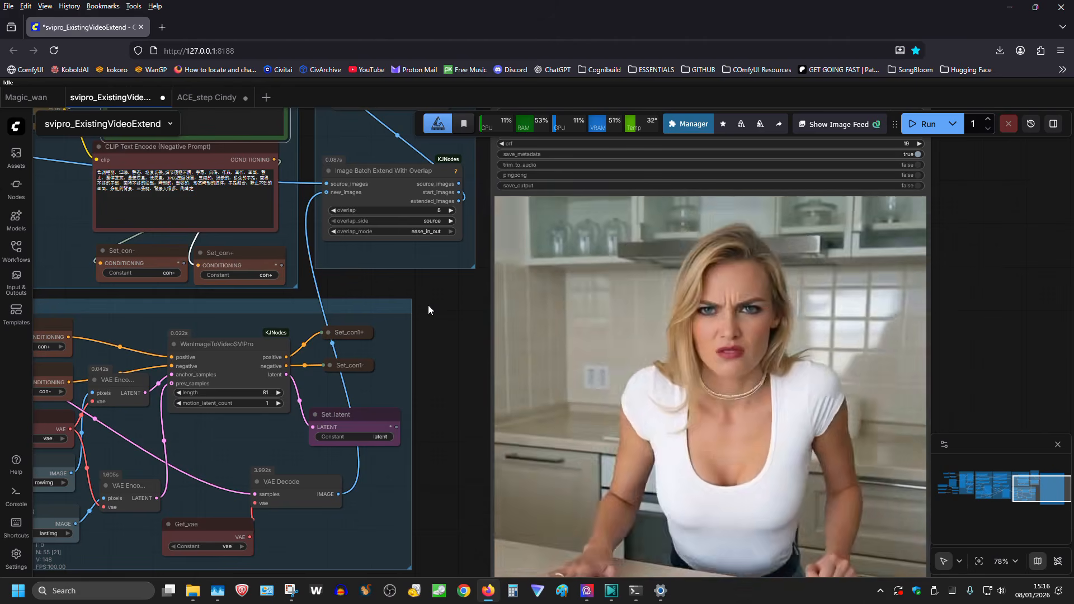
left_click_drag(428, 306, 562, 459)
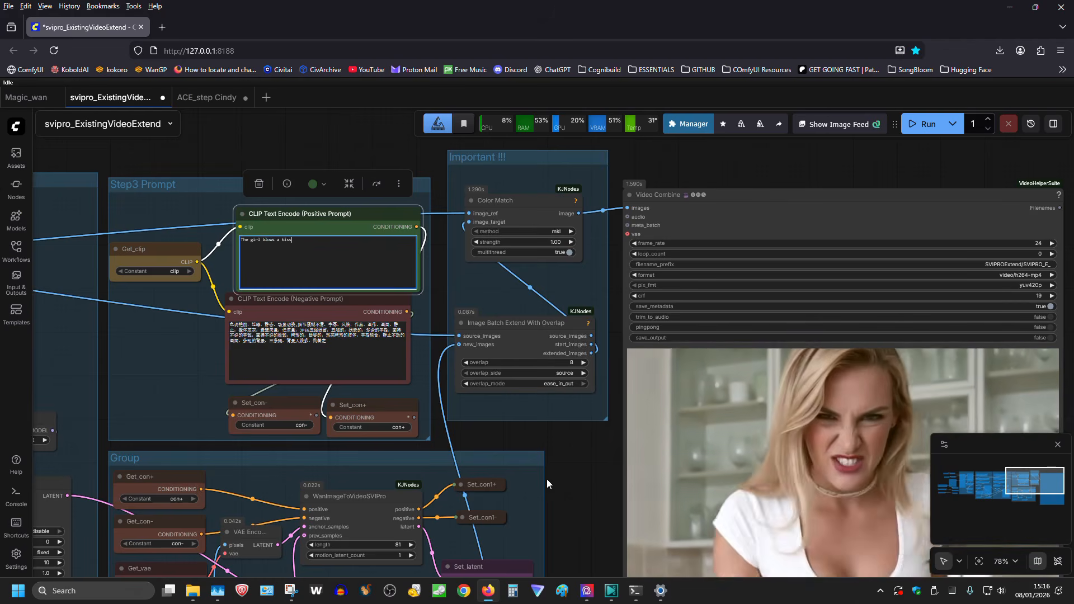
left_click(597, 478)
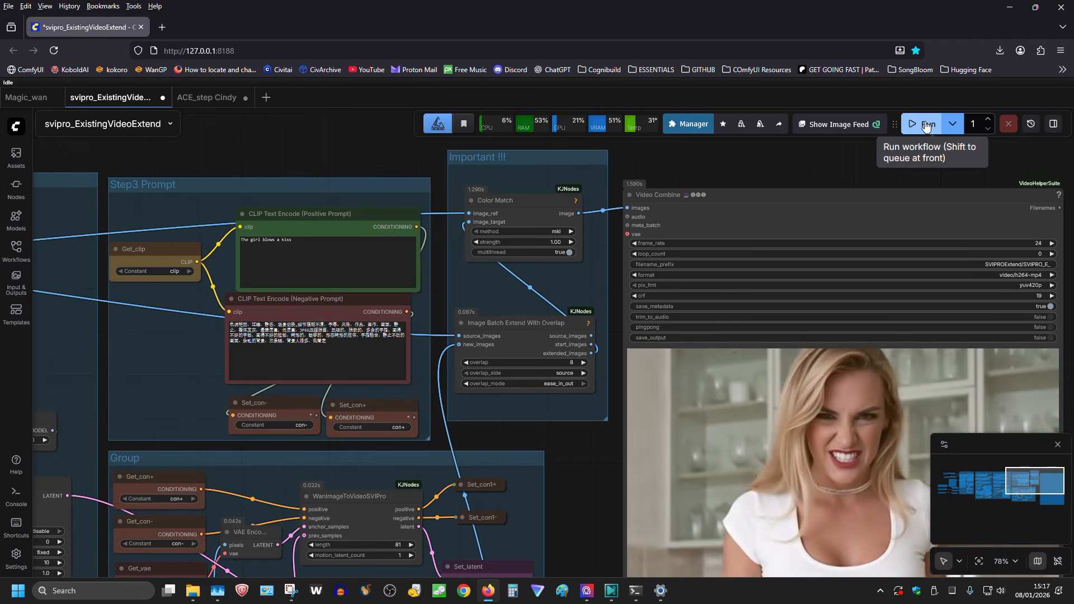
left_click(925, 126)
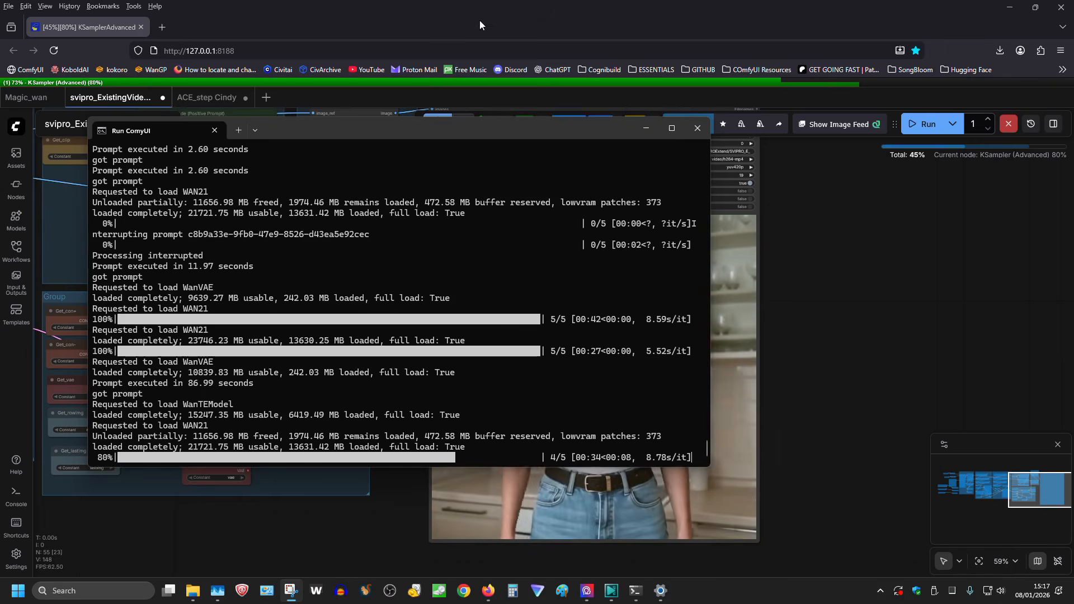
- Open Task Manager, examine the NVIDIA GPU's load and memory use during generation, and return to the browser
key("ctrl+shift+Escape")
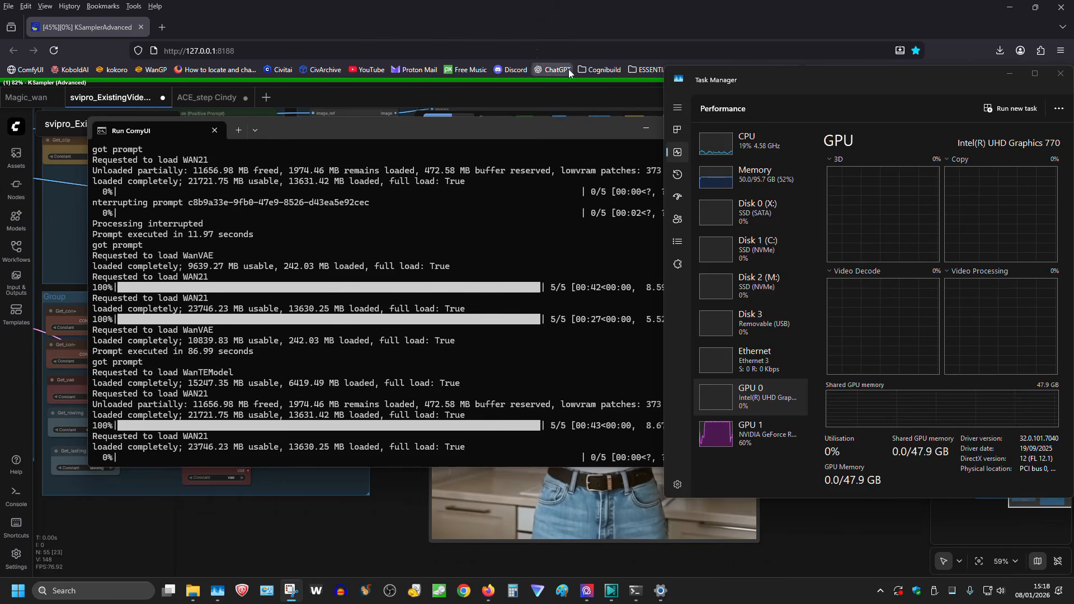
left_click_drag(784, 75, 535, 76)
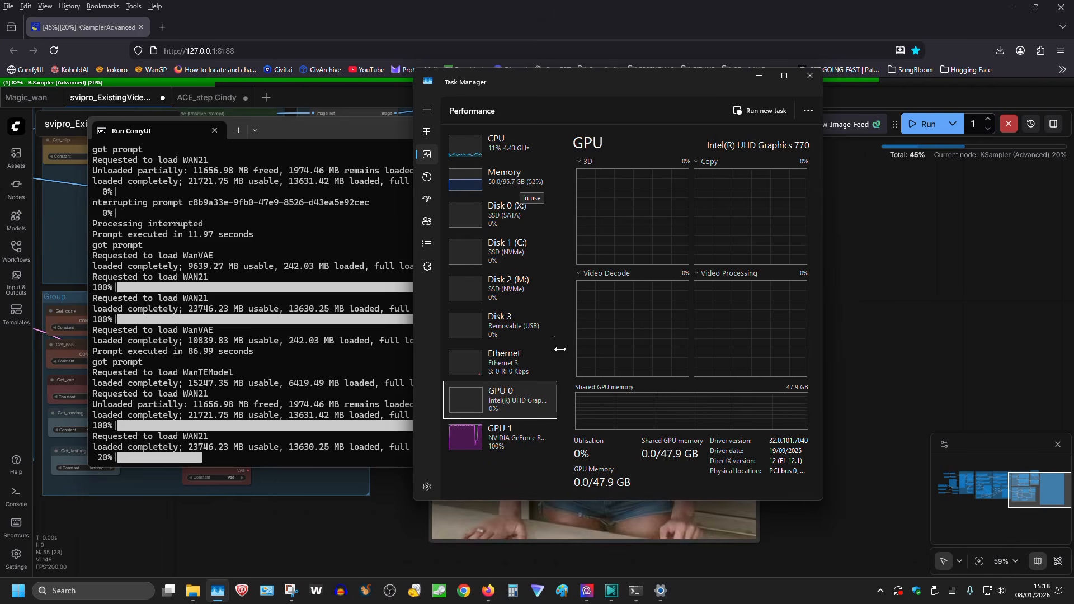
left_click(531, 443)
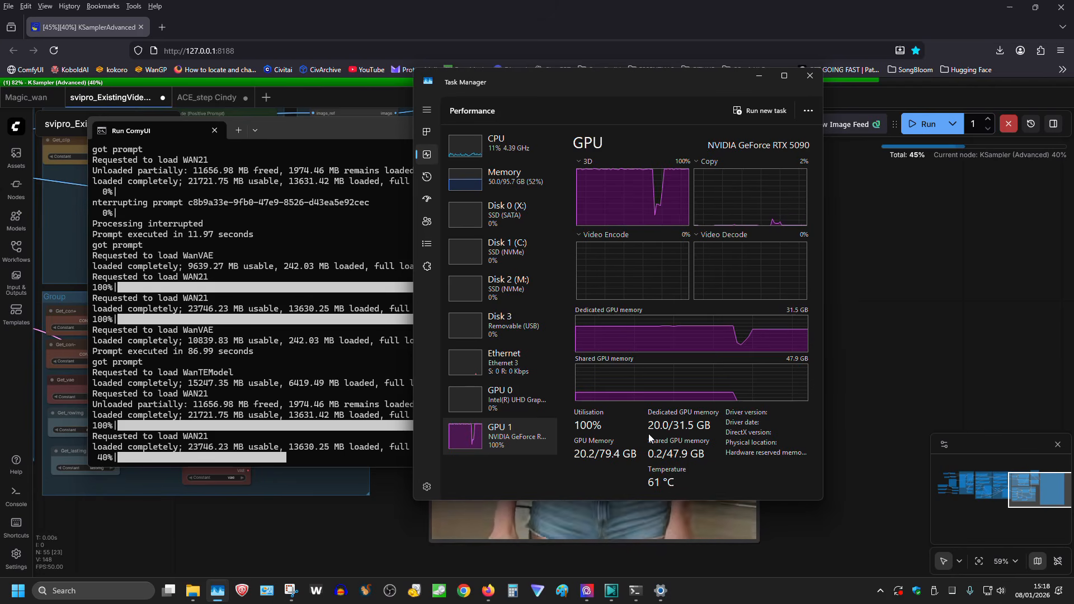
left_click(485, 34)
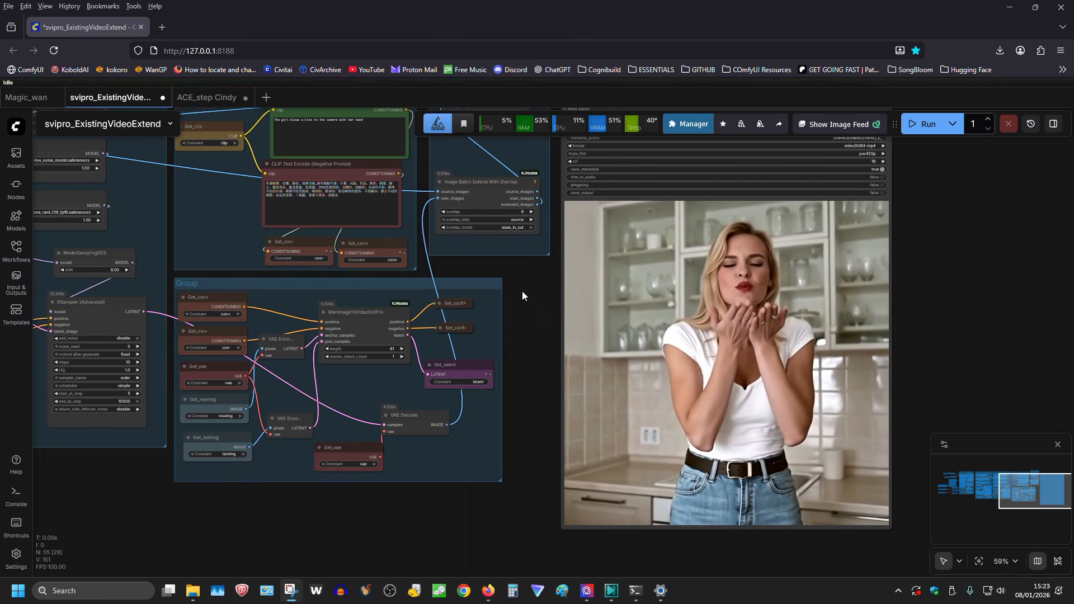
- Set the overlap to 7 on the Image Batch Extend With Overlap node and run the workflow
left_click_drag(522, 291, 360, 315)
scroll(526, 318, "up", 3)
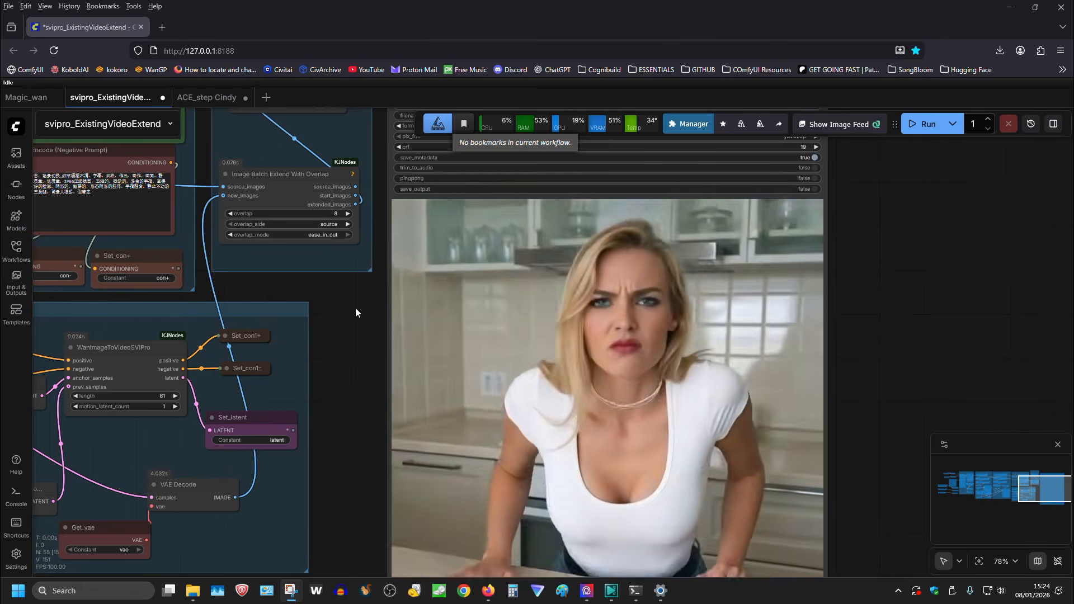
left_click_drag(355, 308, 359, 398)
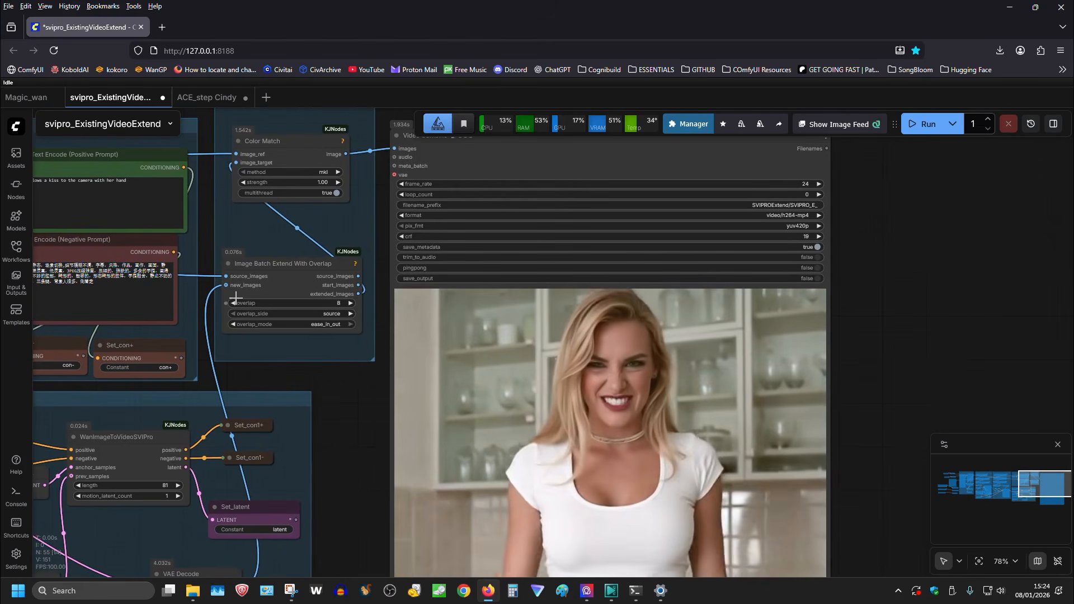
left_click(233, 302)
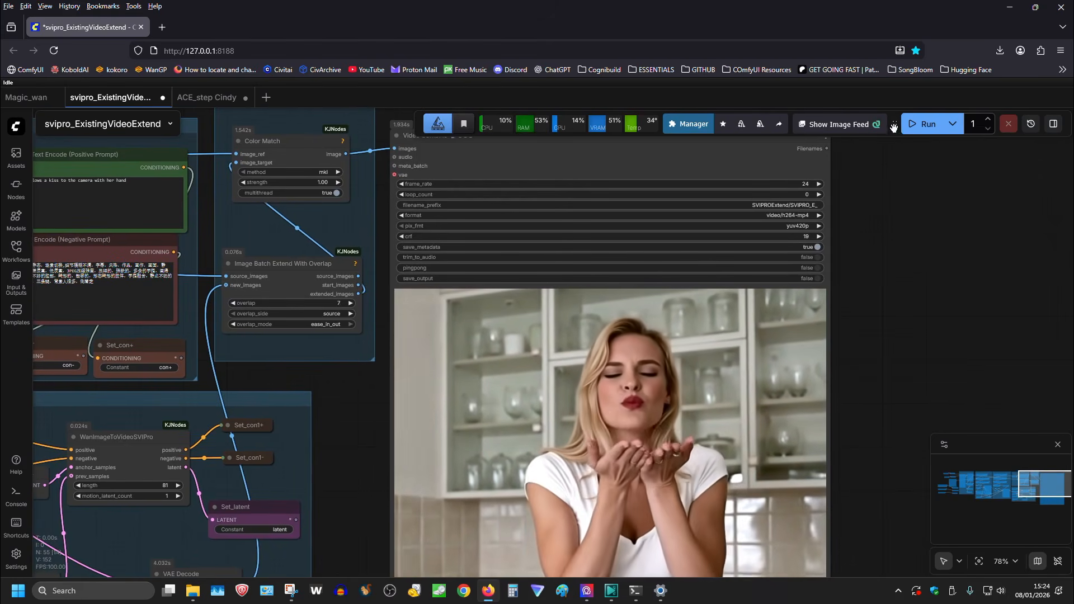
left_click(923, 124)
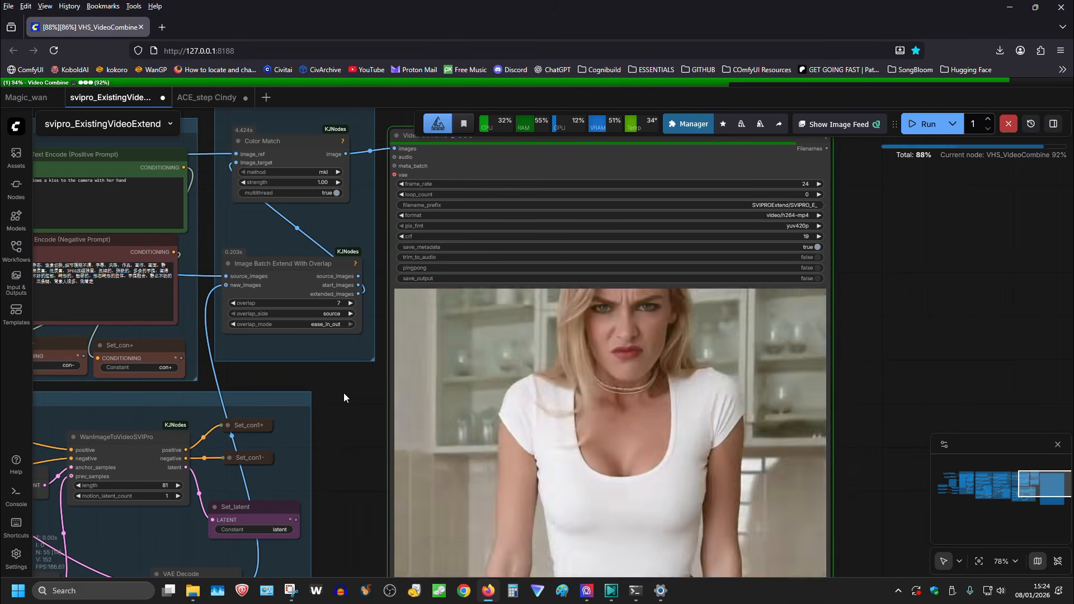
- Test an overlap of 6 by running the workflow with ease_in_out and again with overlap_mode set to linear_blend
scroll(344, 391, "down", 3)
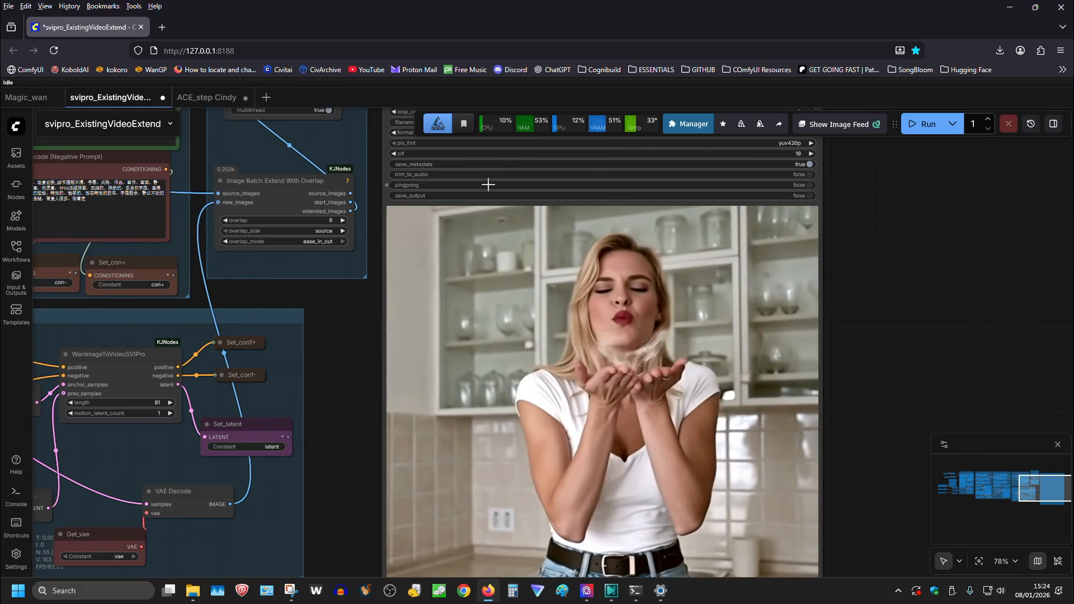
key("ctrl+Return")
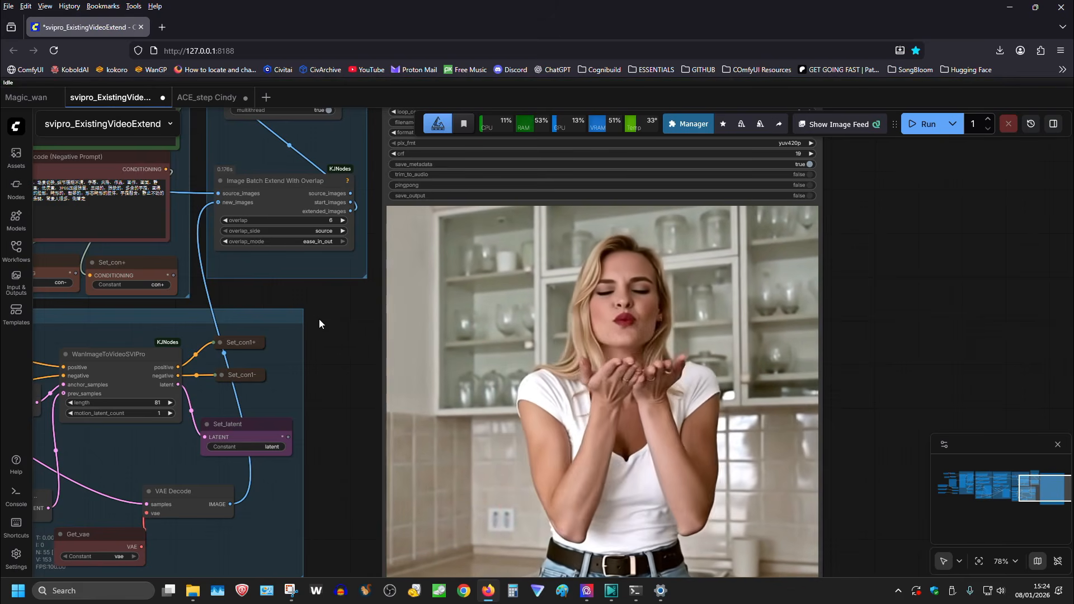
left_click(300, 246)
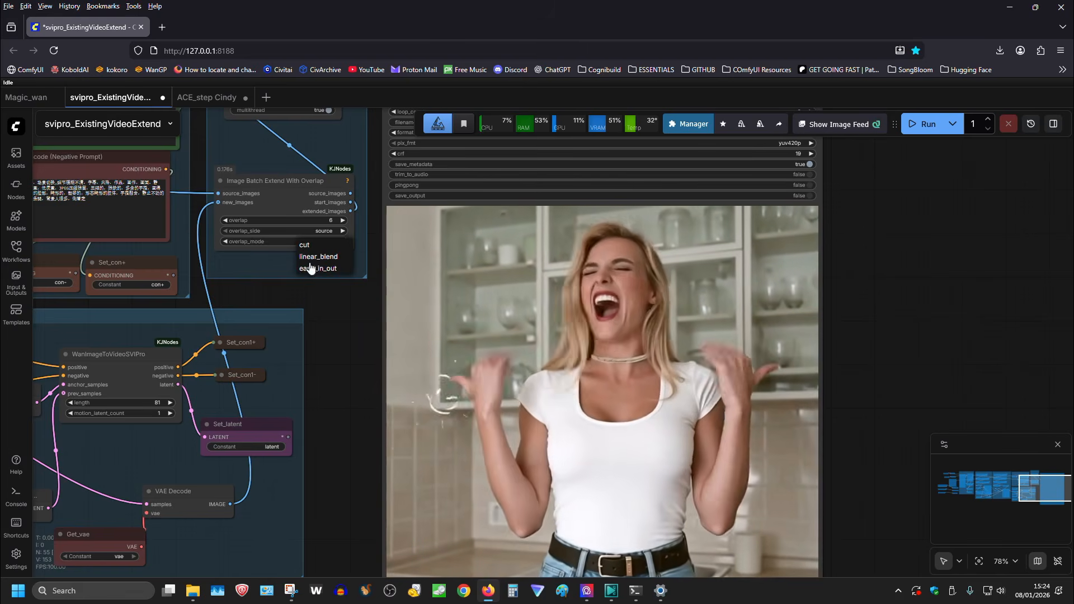
left_click(315, 268)
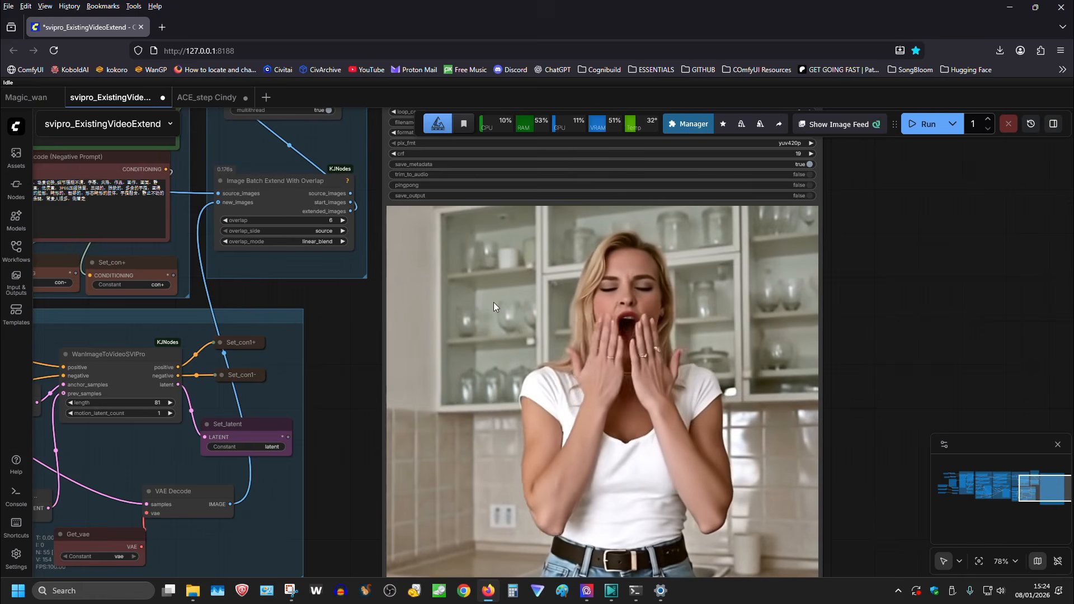
left_click(921, 122)
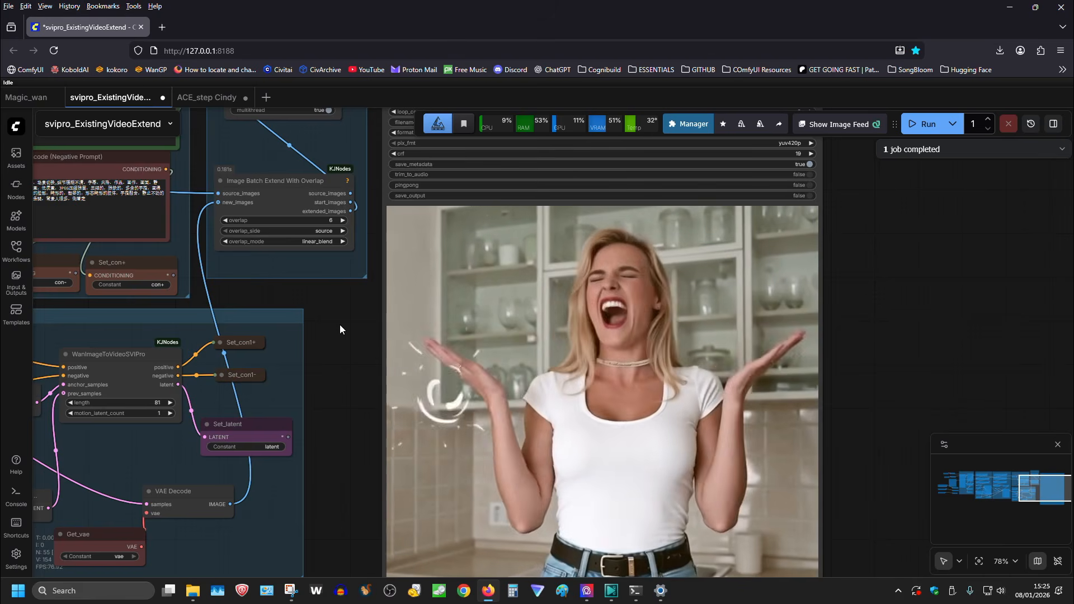
- Return the overlap to 7 and run with linear_blend, and rerun the workflow with overlap_mode set to ease_in_out
left_click(344, 220)
left_click(924, 124)
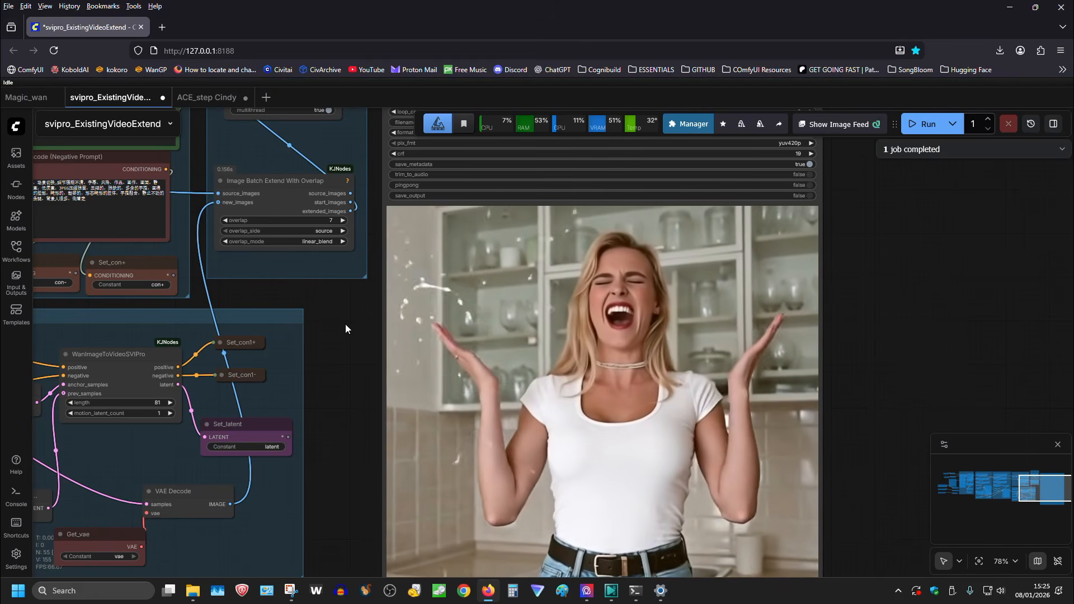
left_click(304, 241)
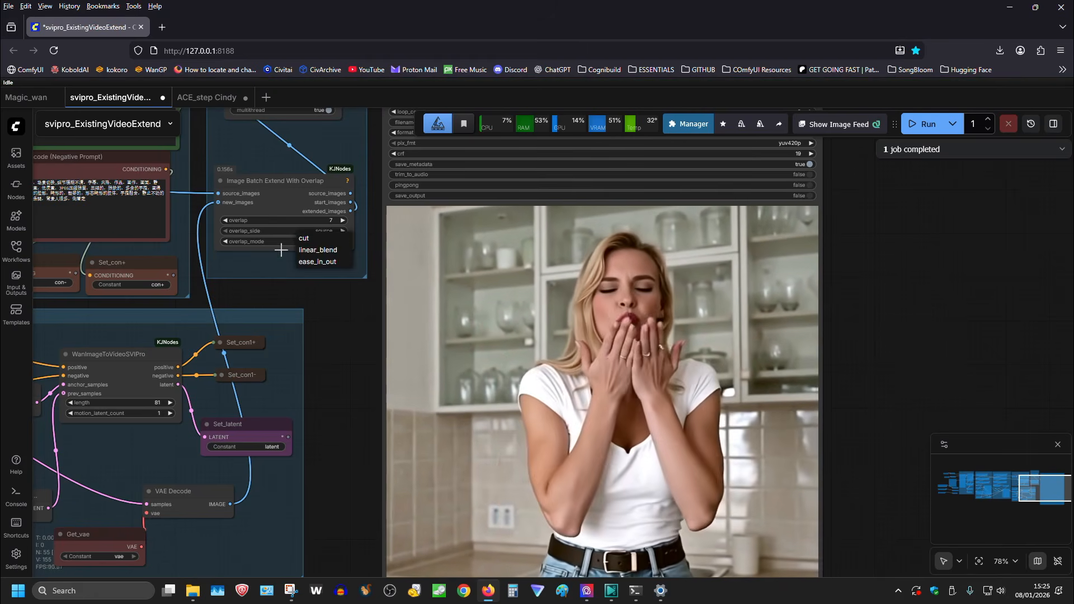
left_click(318, 263)
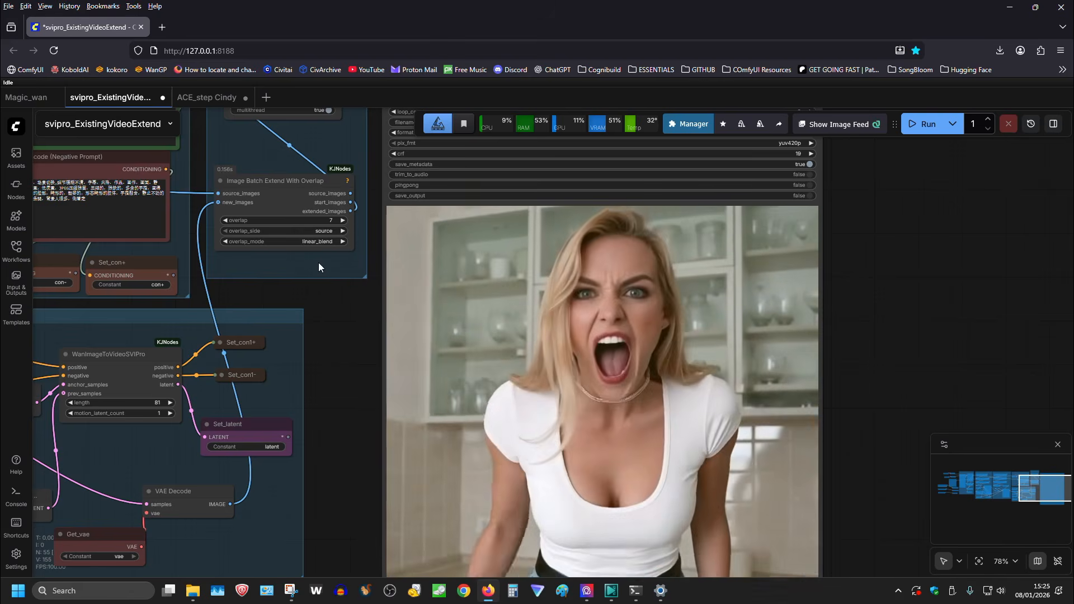
left_click(923, 123)
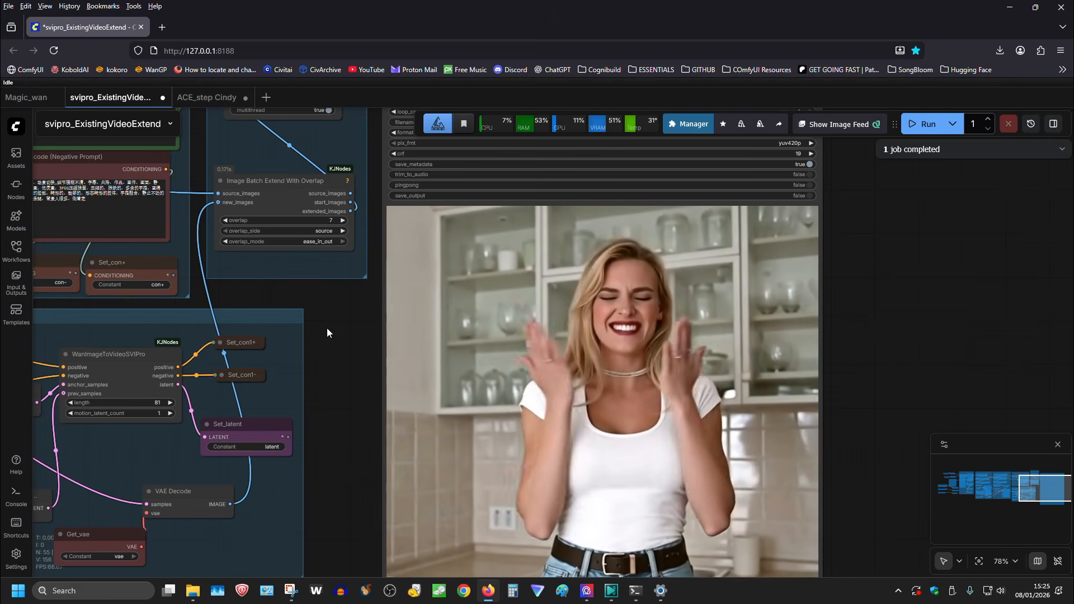
- Enable save_output on the Video Combine node and run the workflow
left_click_drag(327, 328, 327, 347)
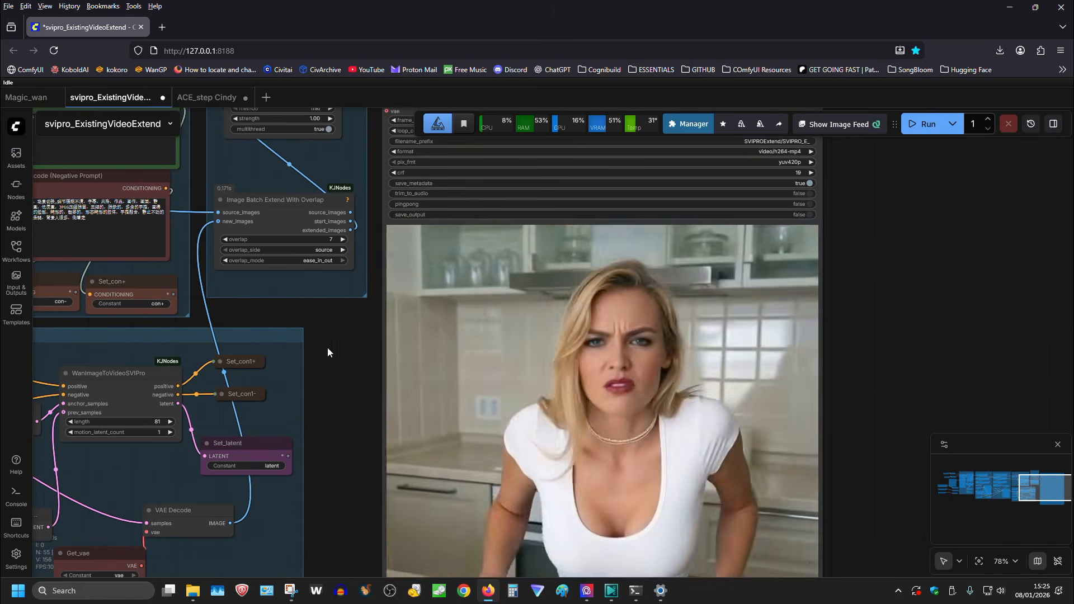
left_click(692, 215)
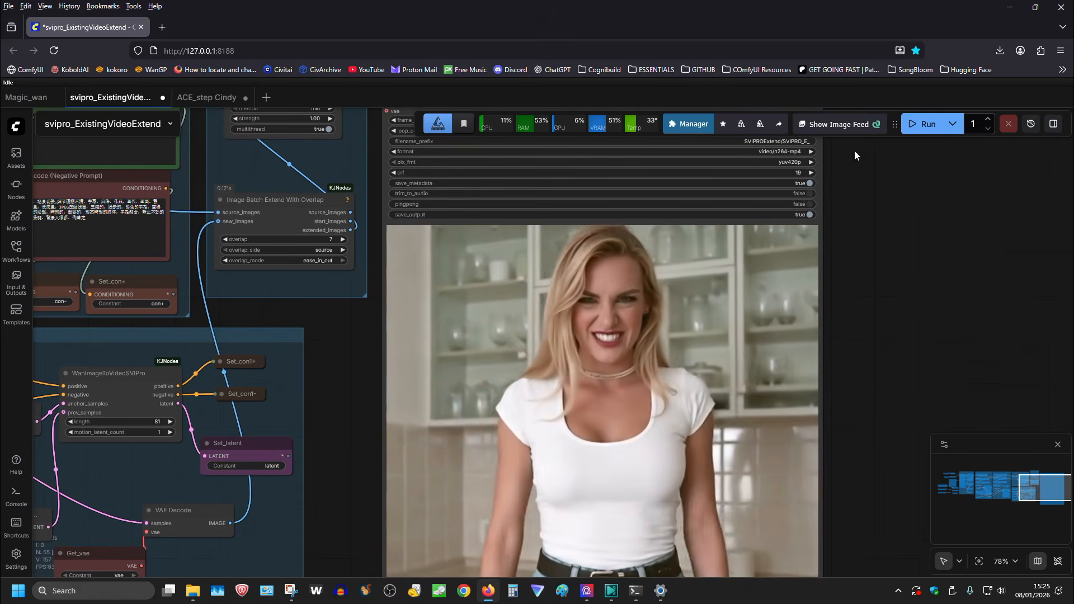
left_click(924, 124)
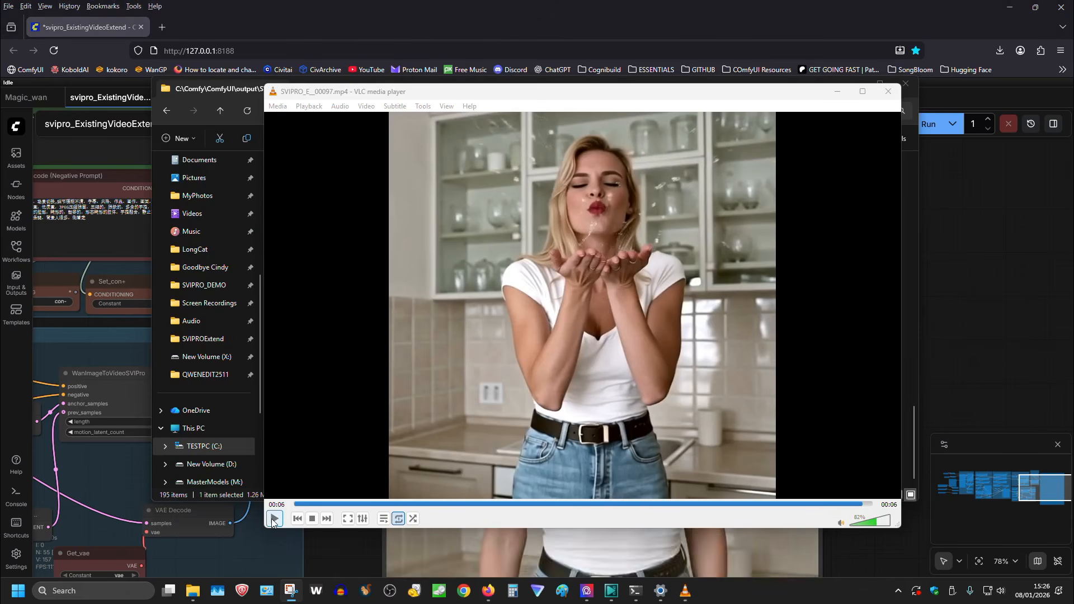
- Replay the saved clip SVIPRO_E__00097.mp4 in VLC media player and examine its transition
left_click(273, 519)
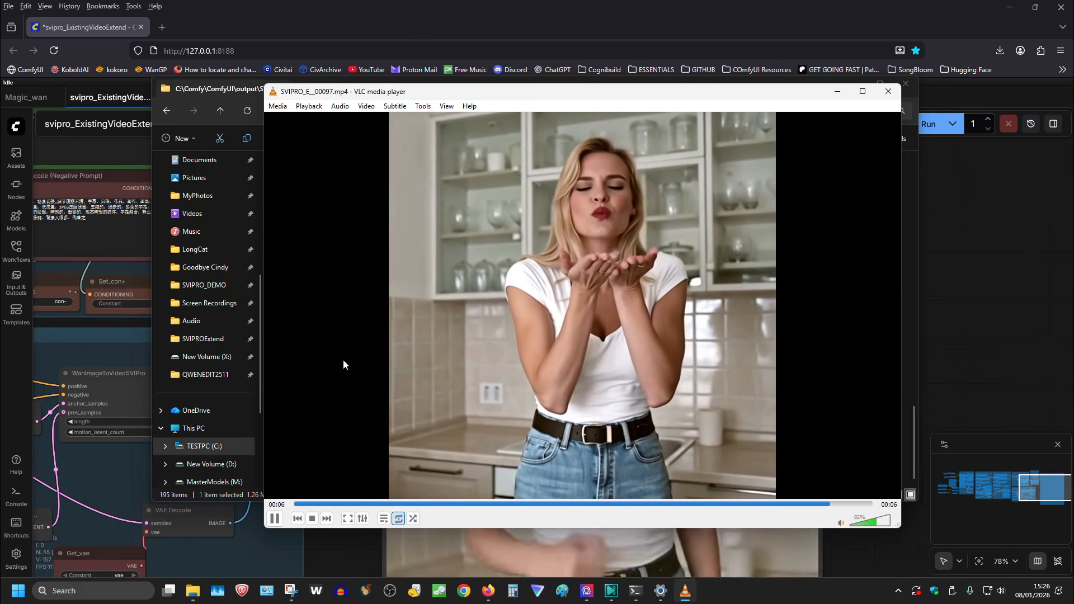
left_click(274, 519)
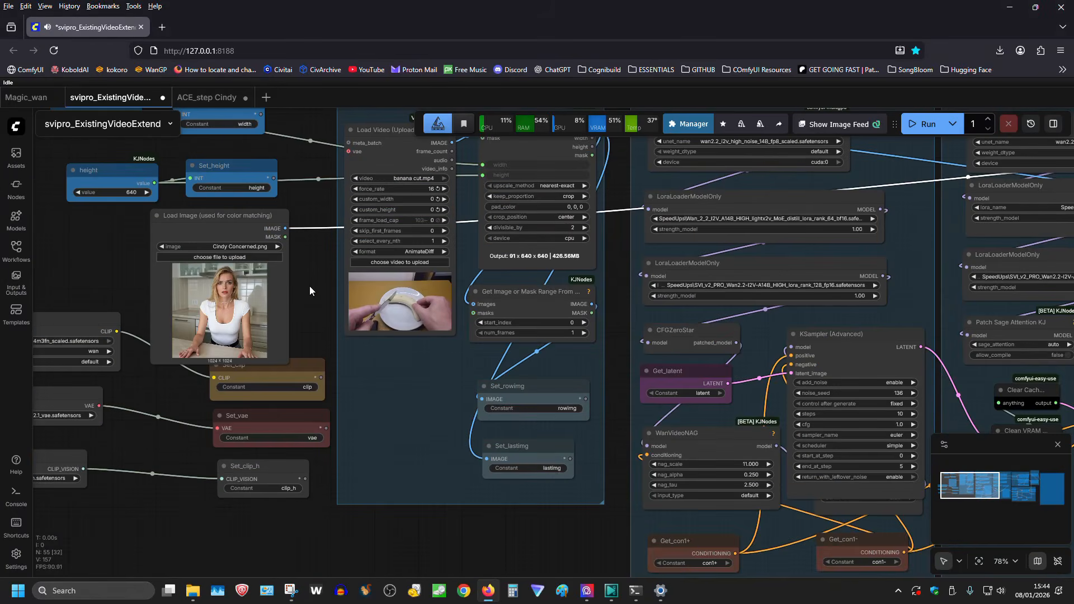
- Set force_rate to 30 on the Load Video node that holds banana cut.mp4
scroll(347, 334, "up", 10)
left_click_drag(347, 334, 269, 365)
scroll(269, 364, "up", 3)
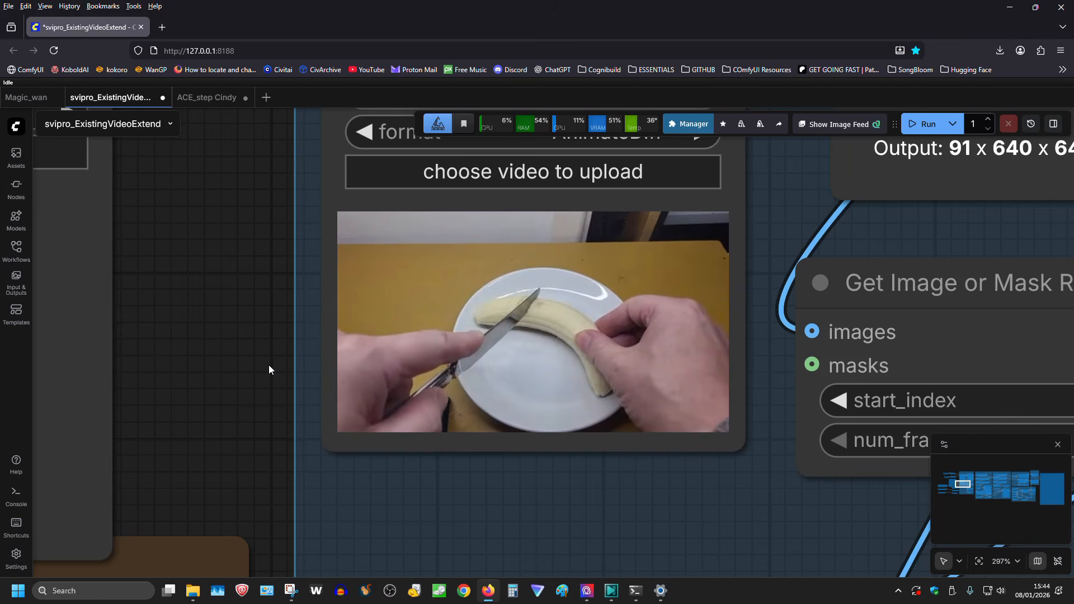
scroll(269, 370, "up", 5)
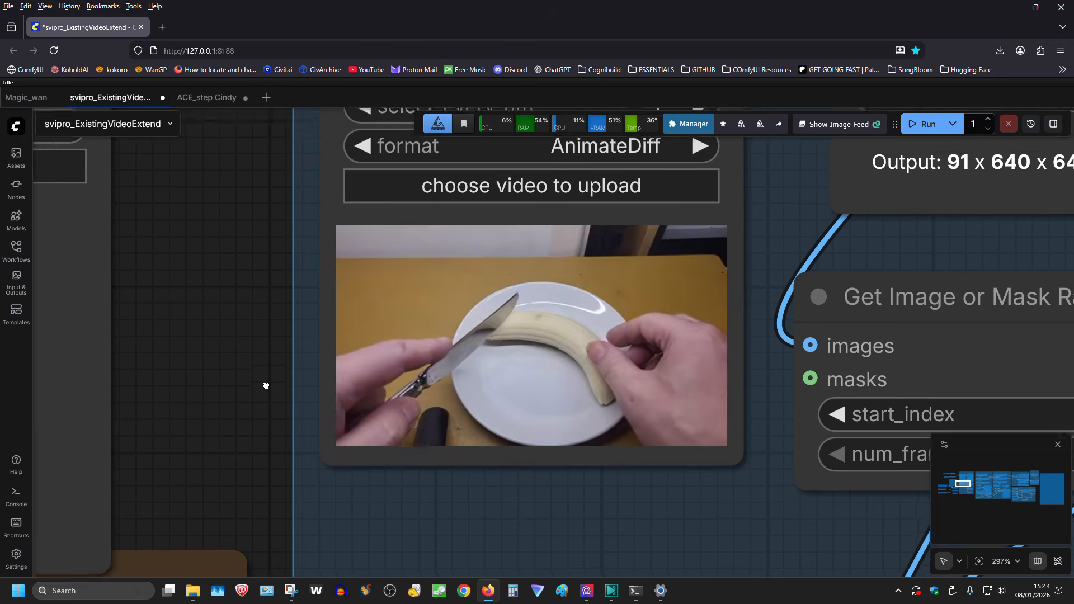
scroll(225, 379, "up", 2)
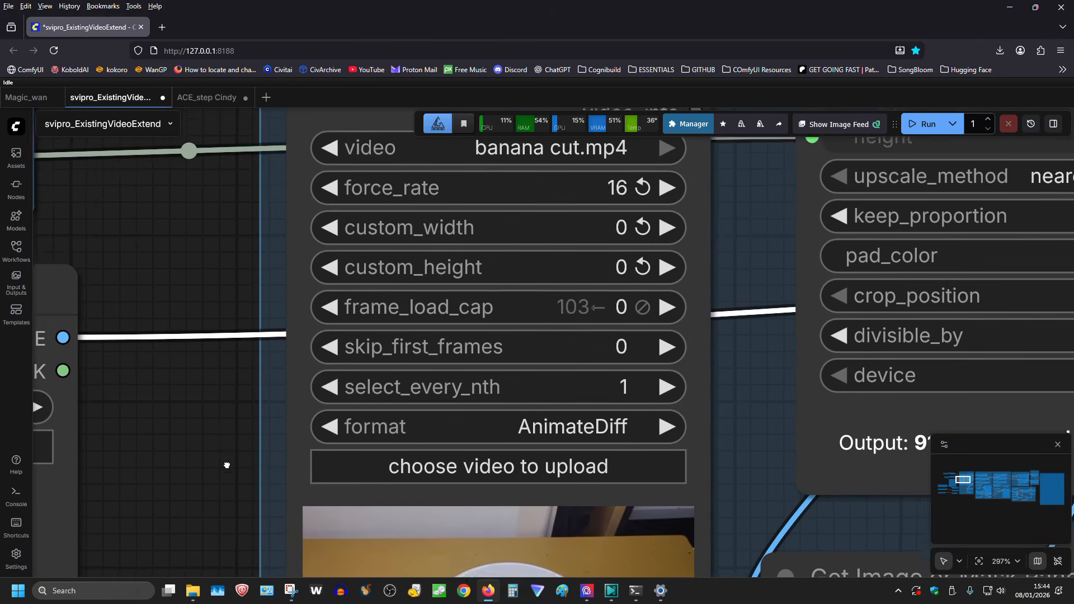
scroll(228, 466, "down", 2)
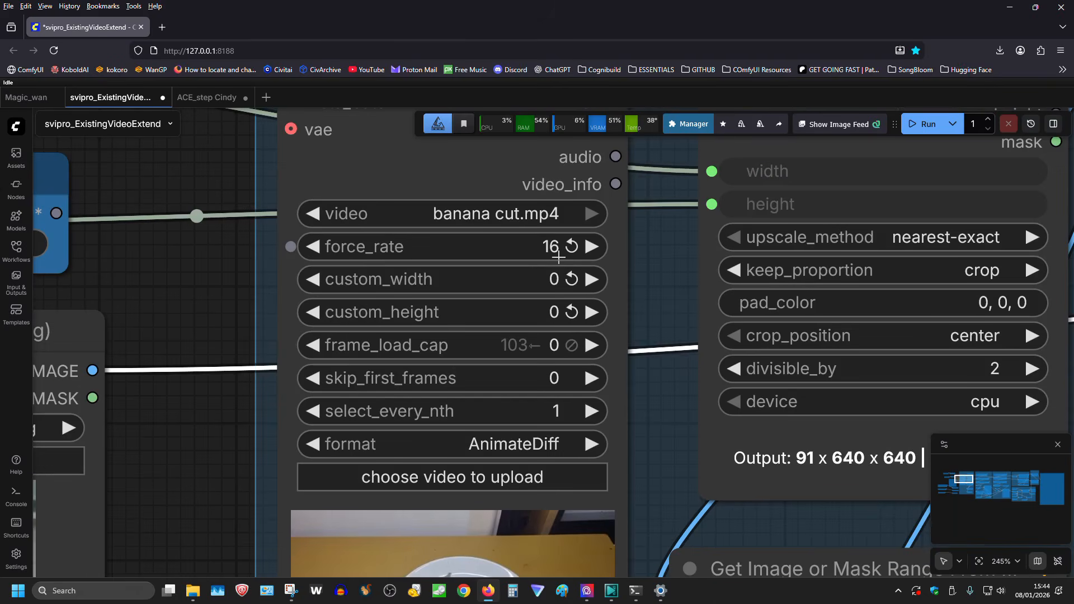
left_click_drag(178, 484, 180, 394)
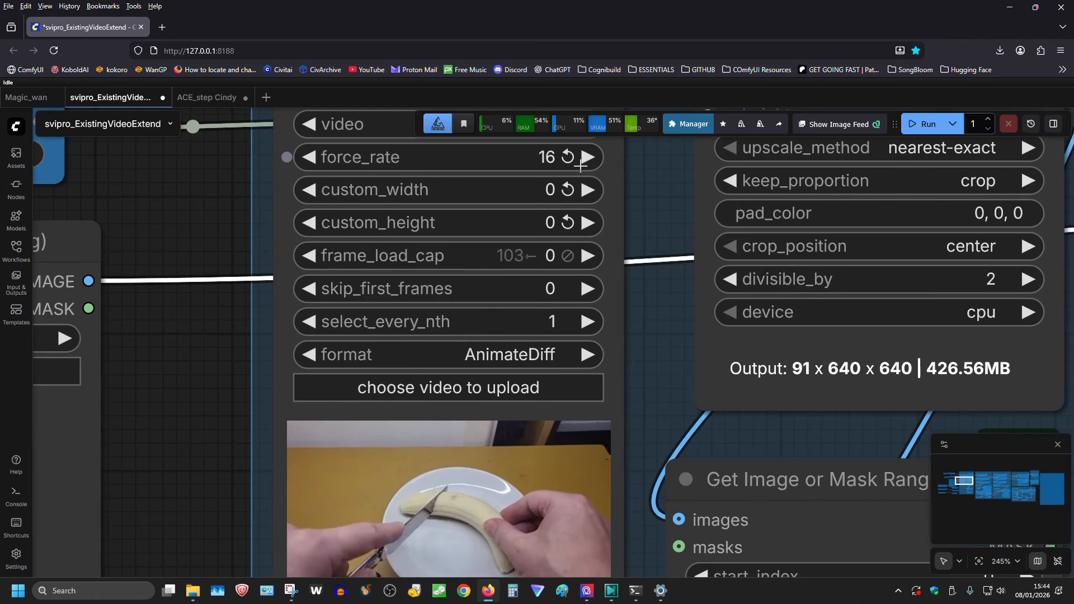
left_click(549, 157)
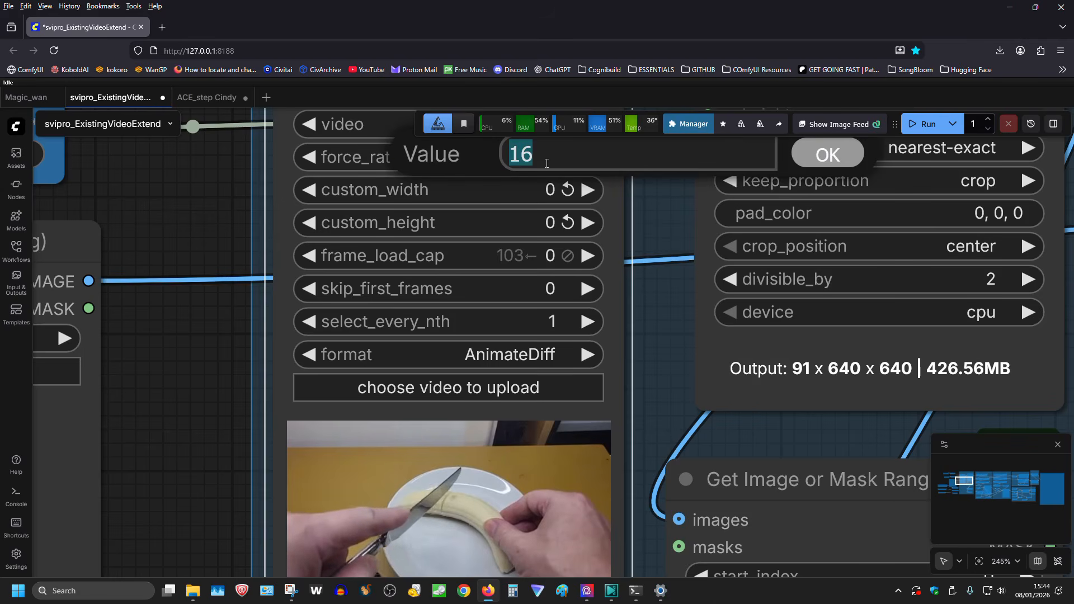
type("30")
key("Return")
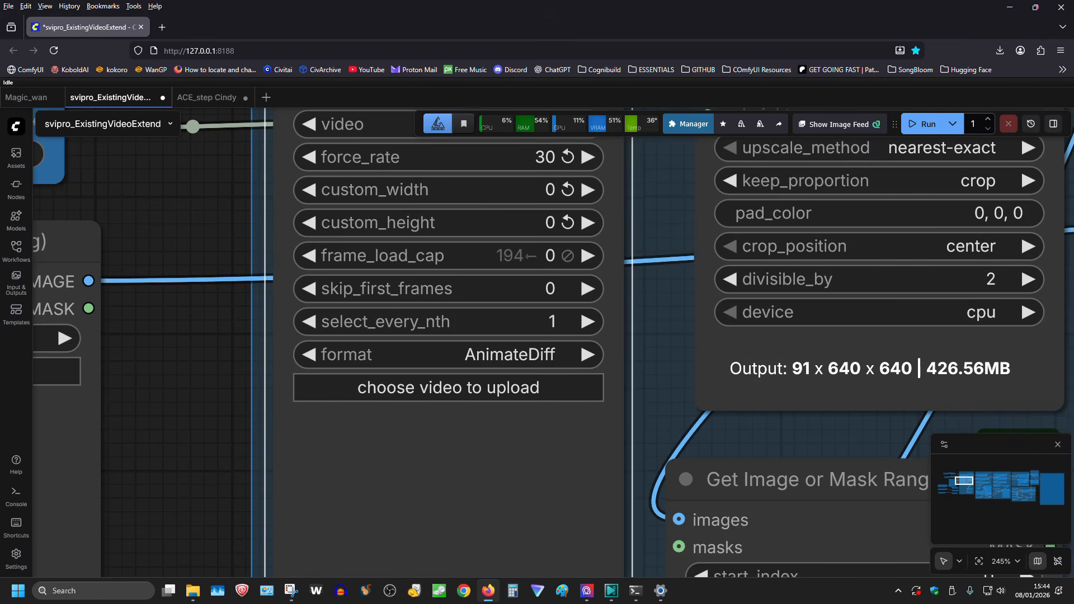
scroll(190, 377, "down", 2)
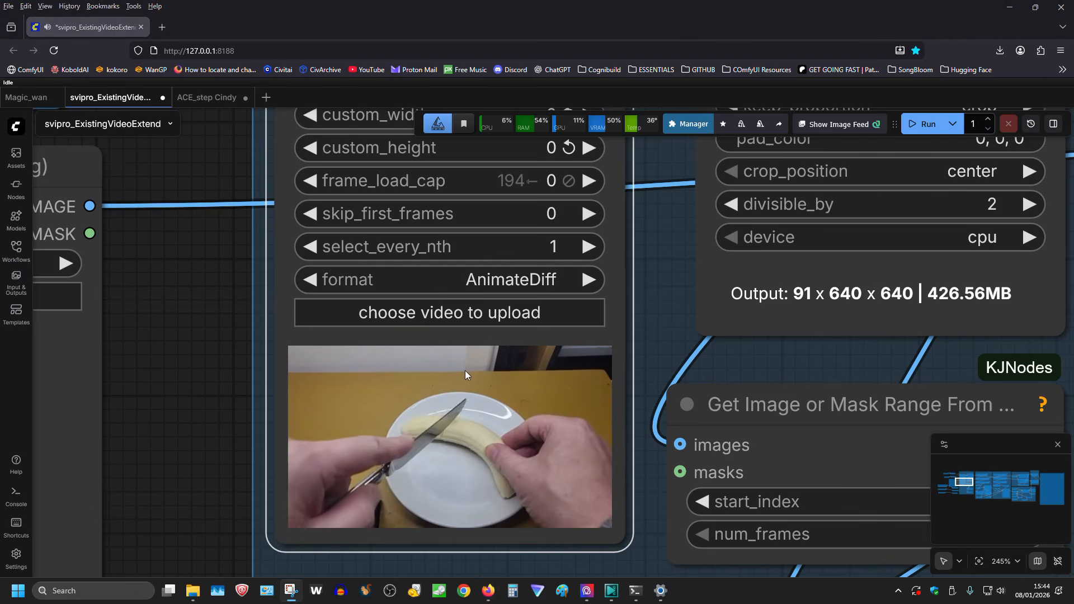
- Examine the sampler nodes, the Step3 positive prompt about the banana being sliced, and the overlap settings
left_click_drag(673, 341, 386, 343)
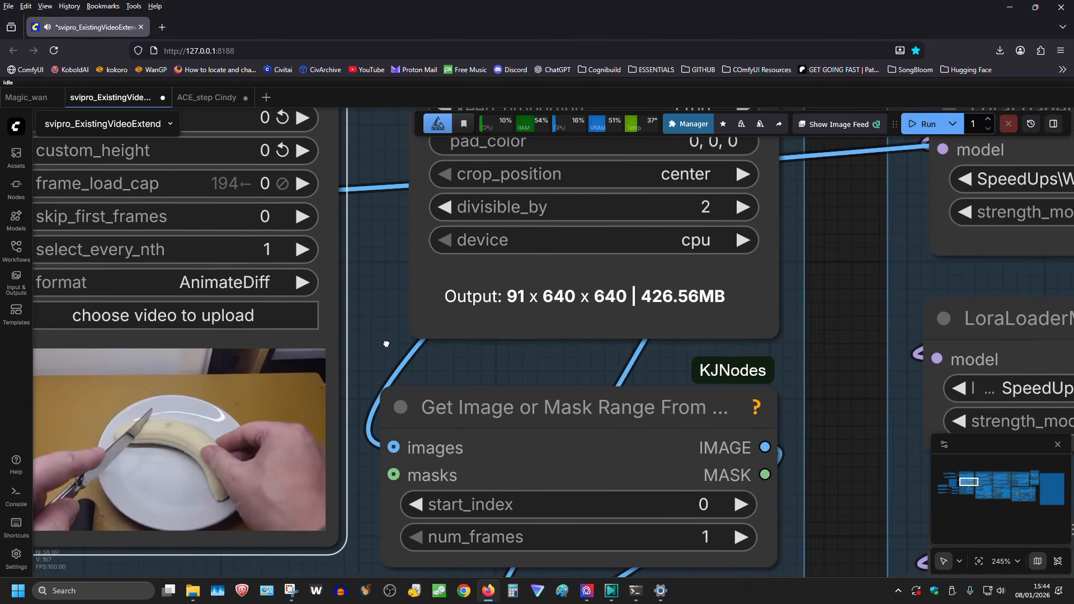
scroll(828, 362, "down", 10)
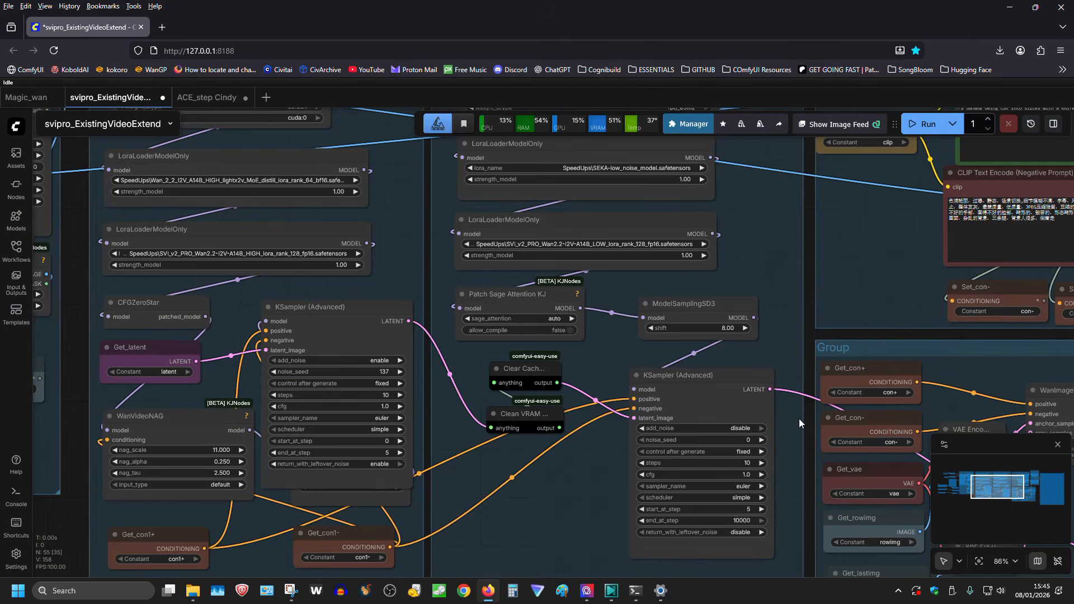
left_click_drag(810, 420, 197, 379)
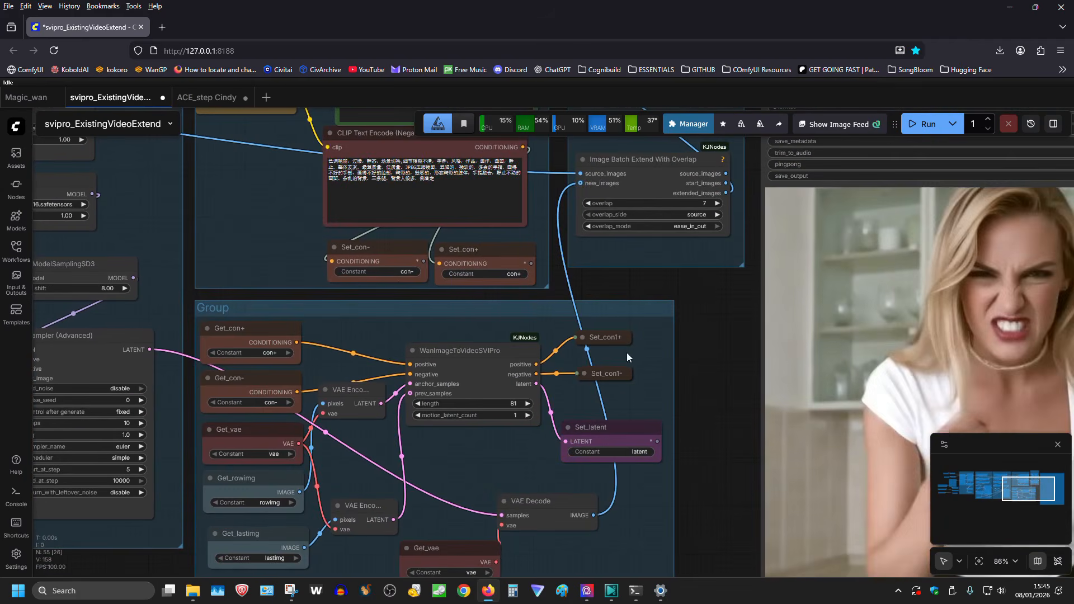
left_click_drag(721, 310, 624, 469)
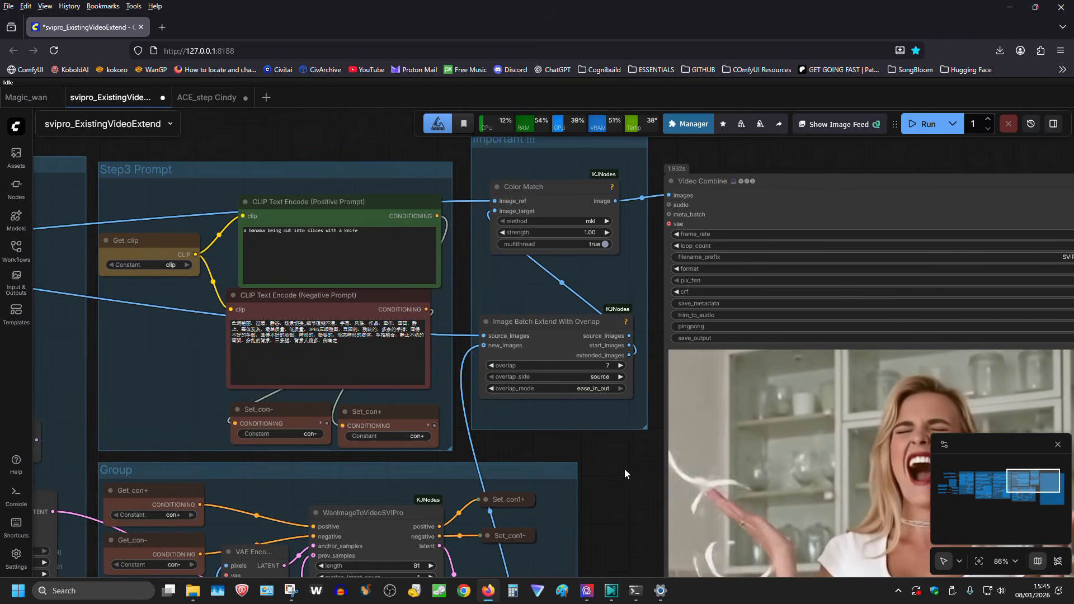
scroll(249, 231, "up", 13)
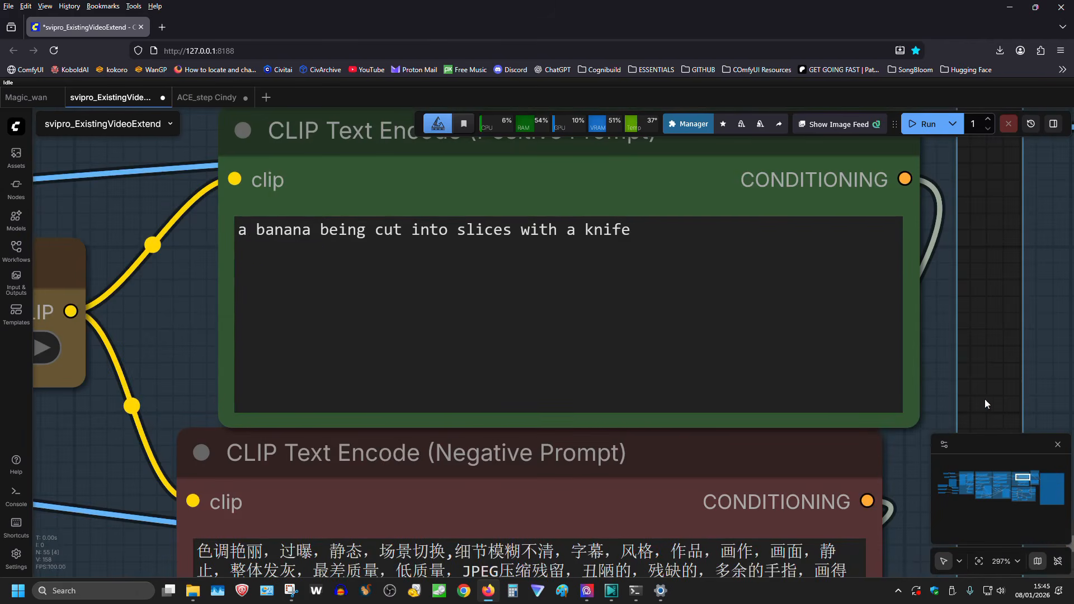
left_click_drag(985, 399, 687, 219)
scroll(680, 230, "down", 6)
left_click_drag(685, 395, 508, 452)
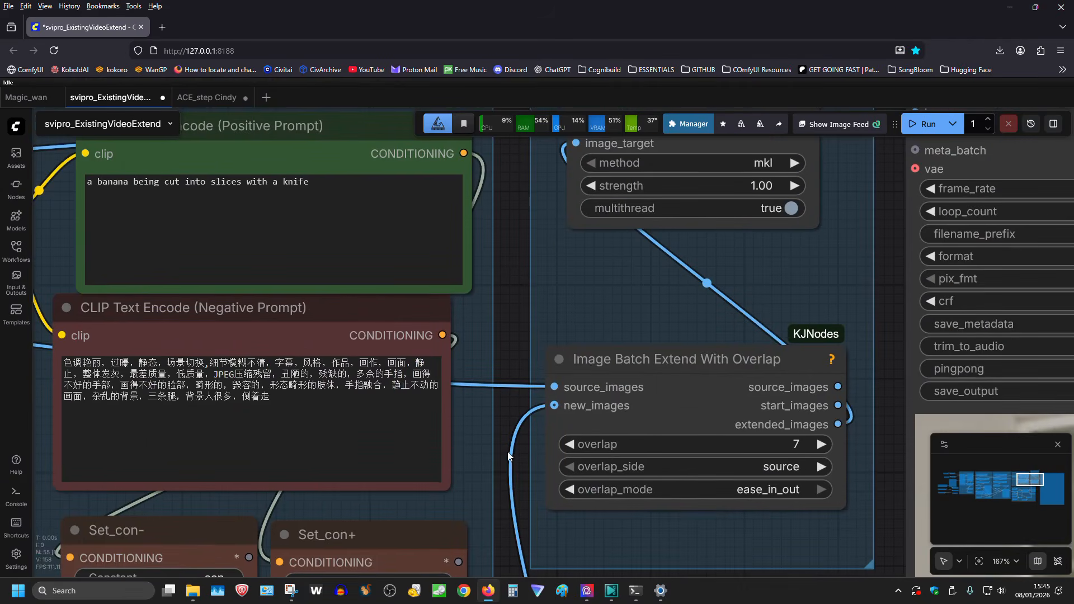
left_click_drag(503, 260, 462, 333)
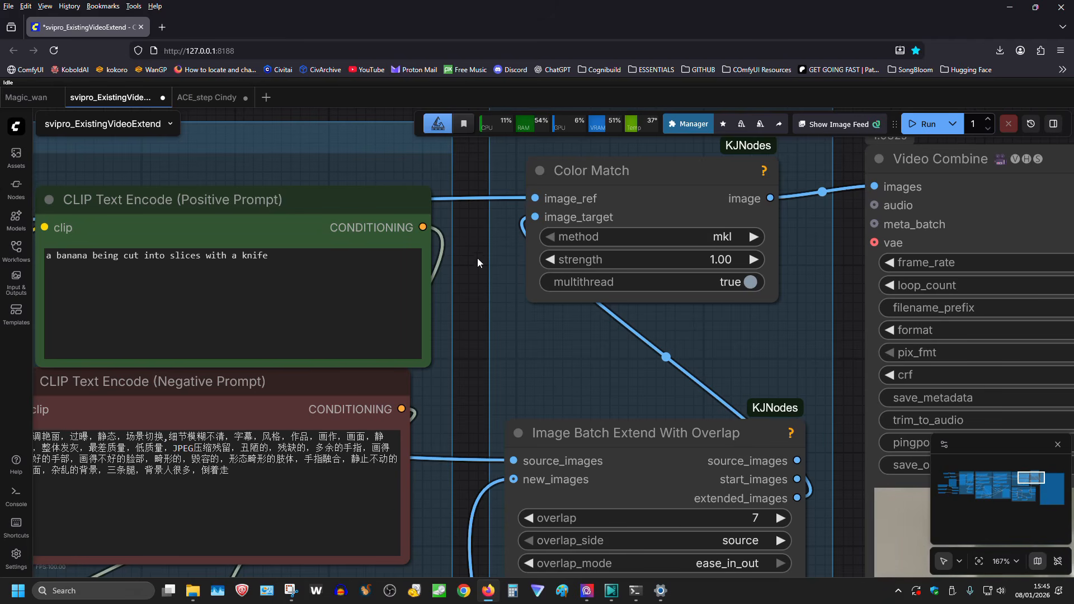
- Bypass the Color Match node in the Important !!! group
left_click_drag(477, 260, 341, 357)
left_click(462, 271)
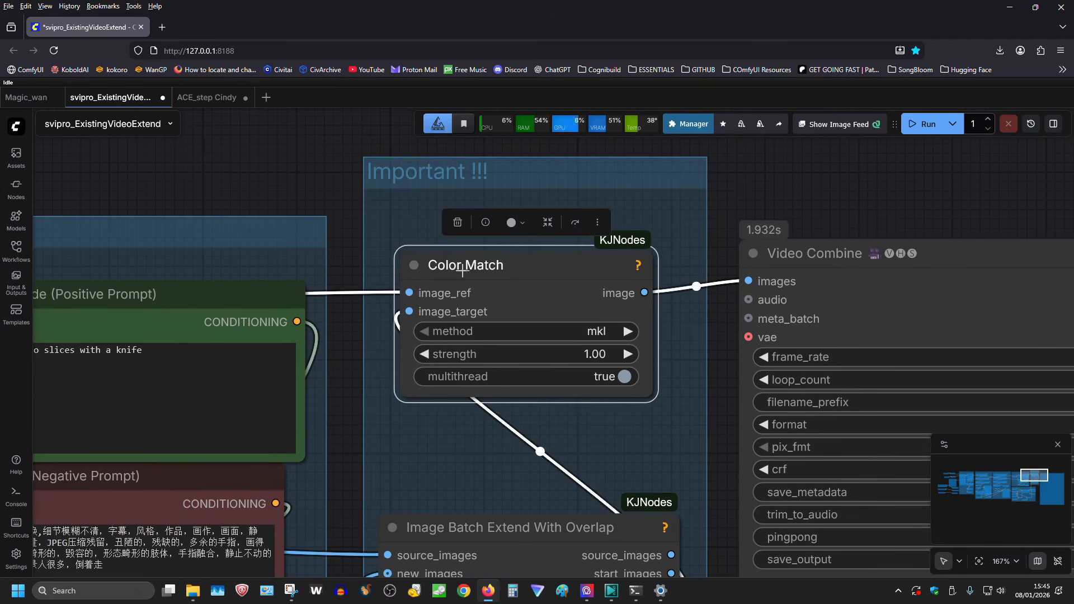
left_click(574, 224)
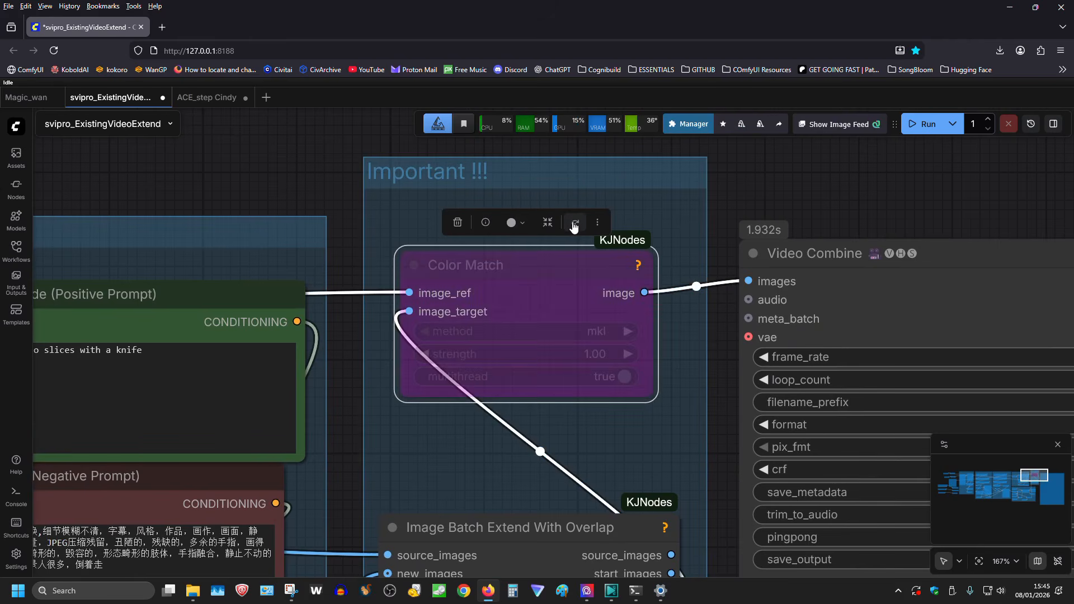
left_click_drag(721, 374, 608, 292)
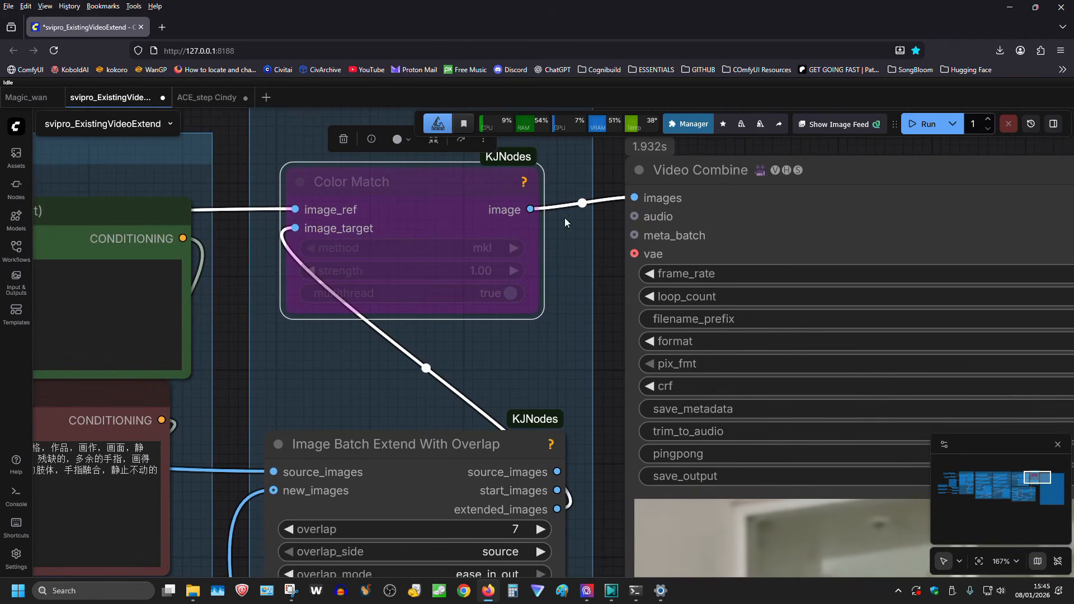
- Turn off save_output and set frame_rate to 30 on the Video Combine node
scroll(609, 251, "down", 5)
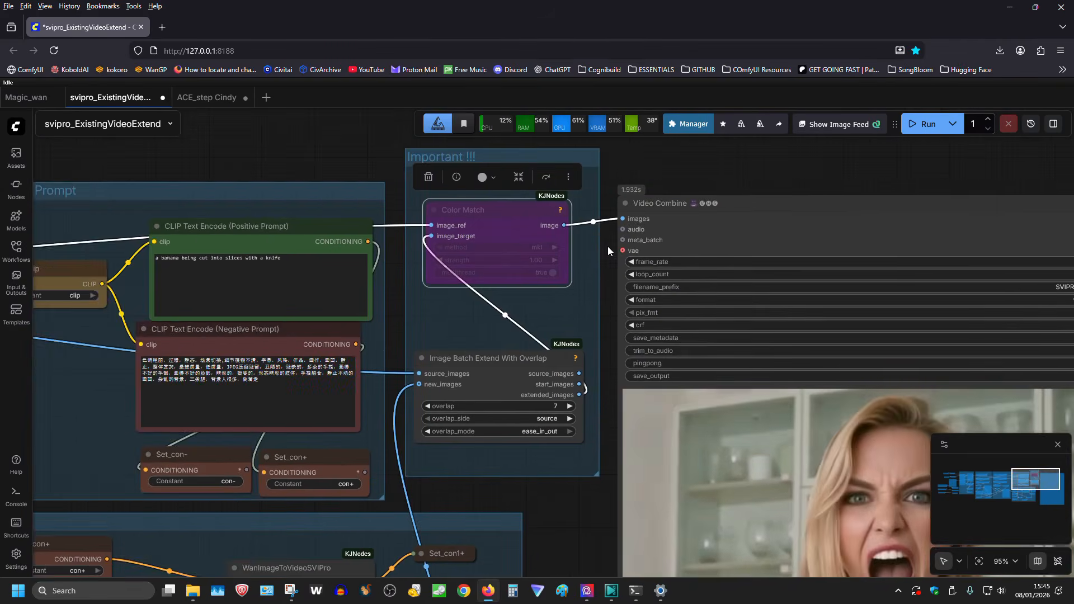
left_click_drag(609, 248, 364, 206)
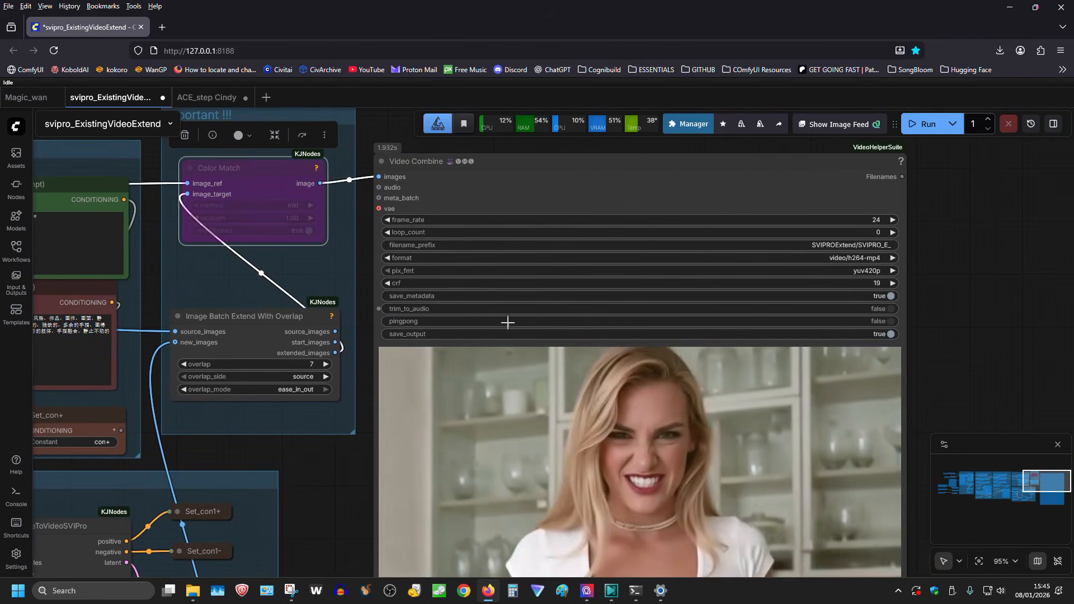
left_click(606, 336)
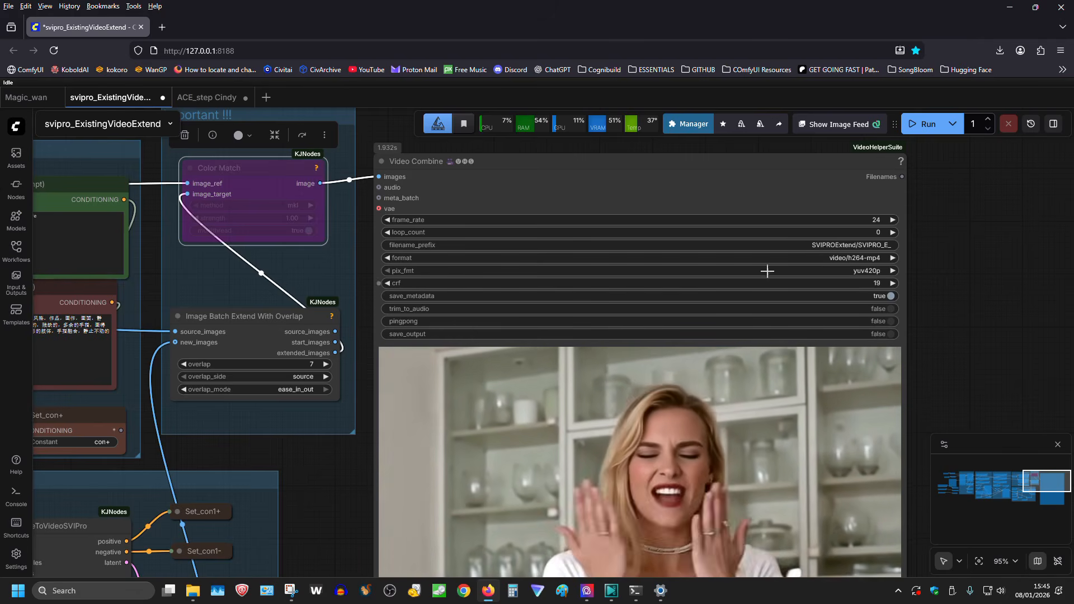
left_click(876, 220)
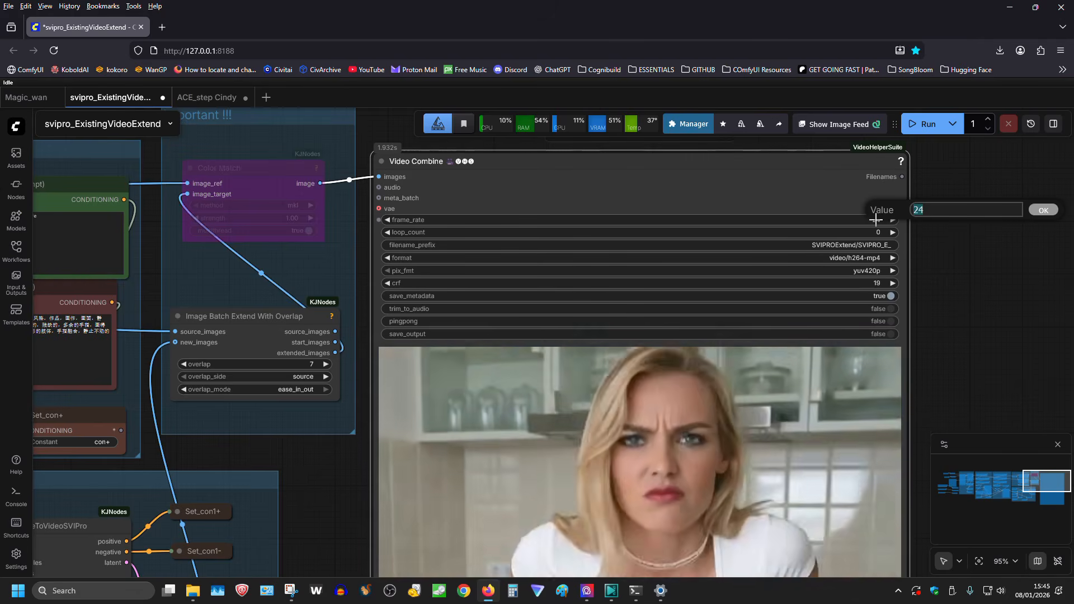
type("30")
key("Return")
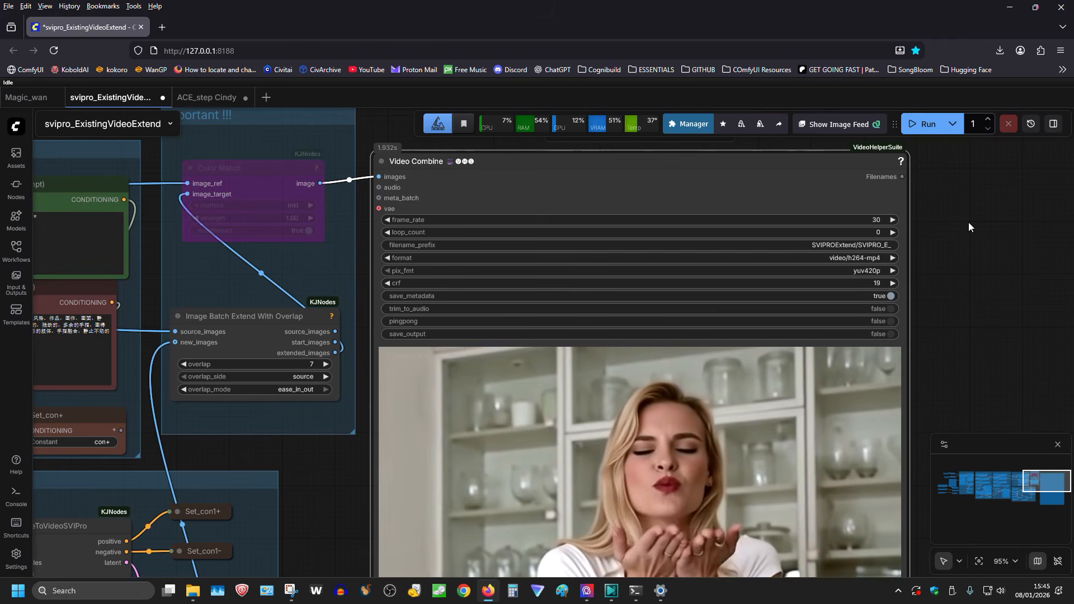
- Run the workflow and examine the extended banana clip in the Video Combine preview
left_click_drag(969, 223, 1025, 271)
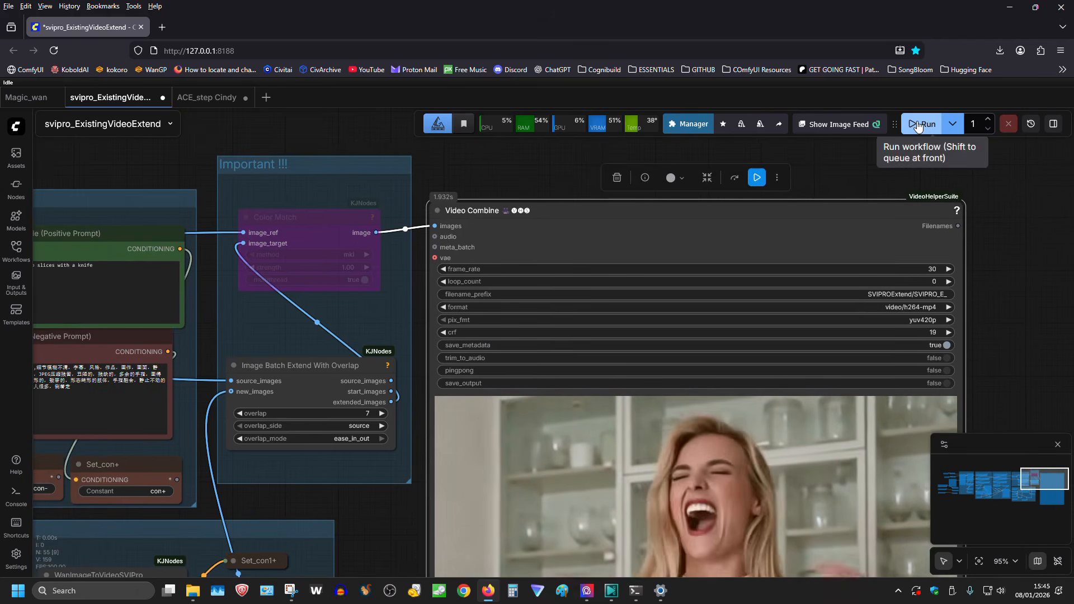
left_click(918, 126)
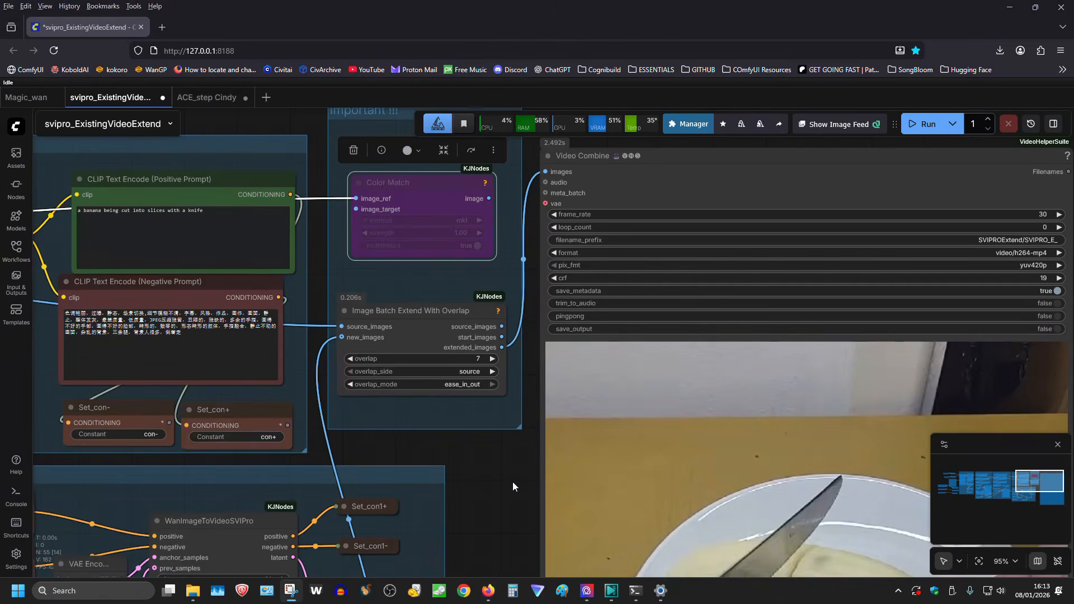
left_click_drag(513, 482, 311, 230)
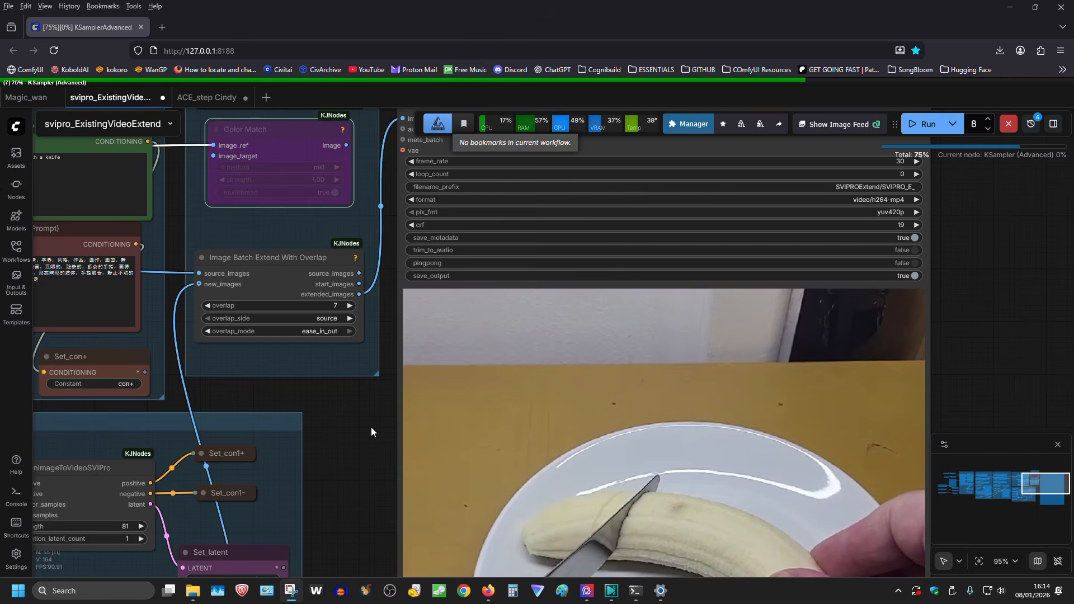
left_click_drag(371, 428, 367, 462)
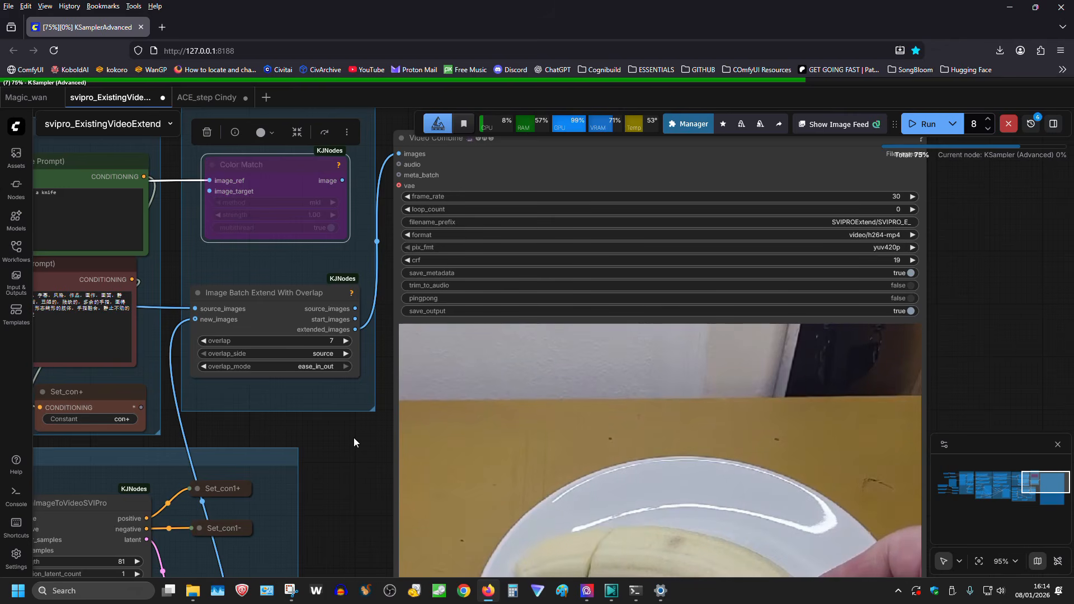
left_click_drag(354, 438, 423, 489)
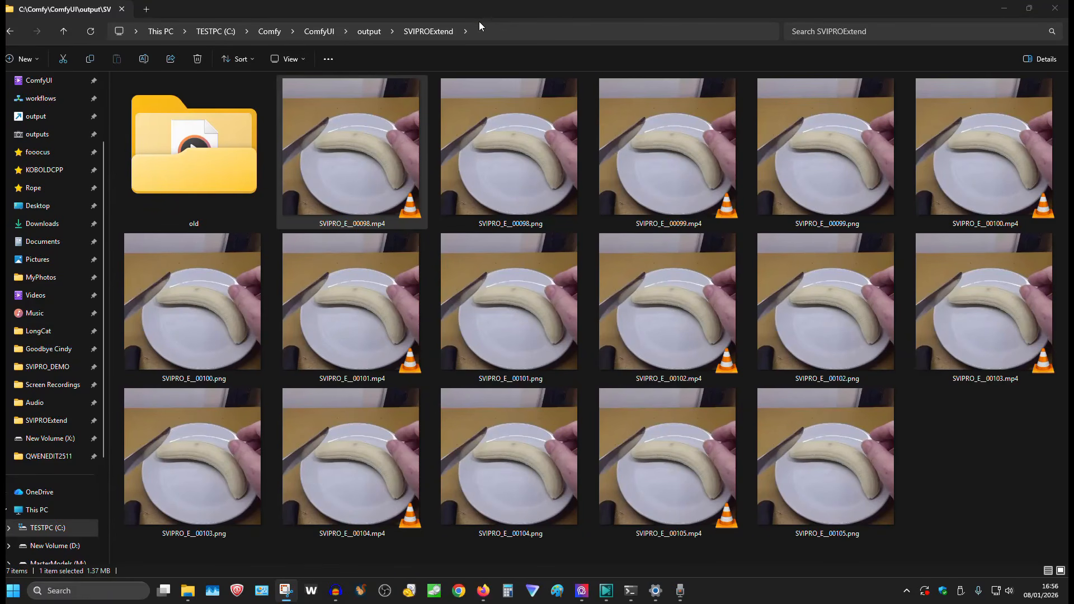
- Play SVIPRO_E__00098.mp4 from the SVIPROExtend output folder, close it, and play SVIPRO_E__00099.mp4 to compare the results
double_click(375, 125)
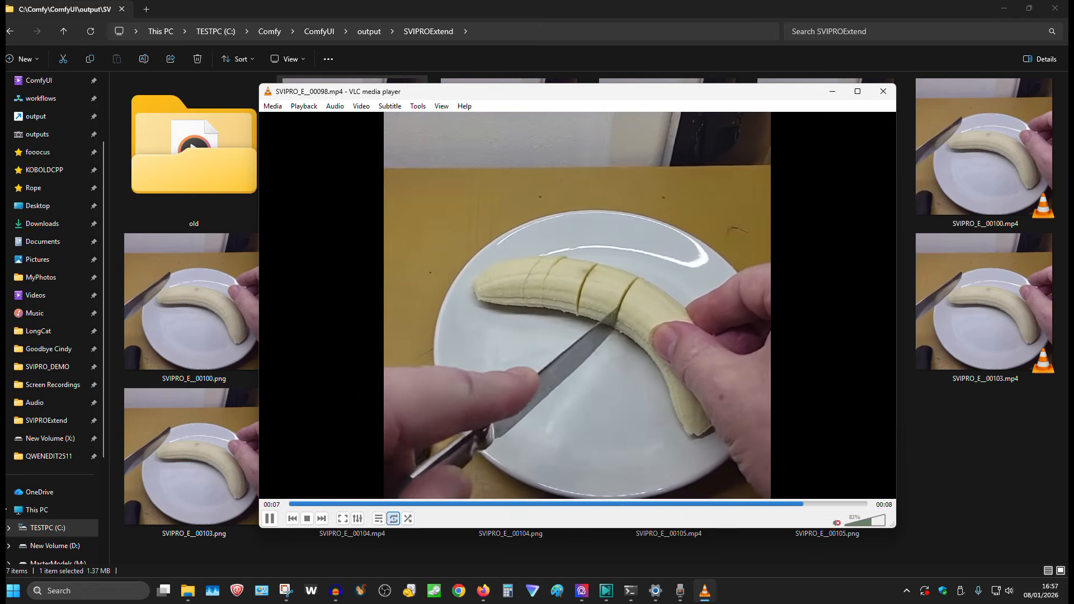
left_click(884, 91)
double_click(643, 165)
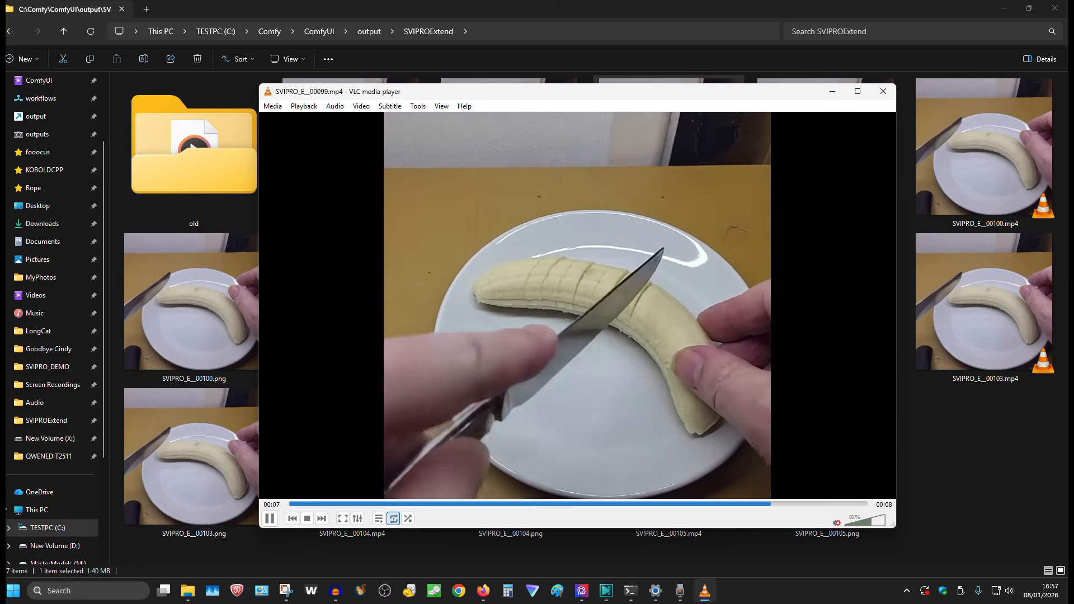
- Close SVIPRO_E__00099.mp4, then play SVIPRO_E__00100.mp4 and SVIPRO_E__00101.mp4 one after the other to compare the banana extensions
left_click(884, 93)
double_click(959, 177)
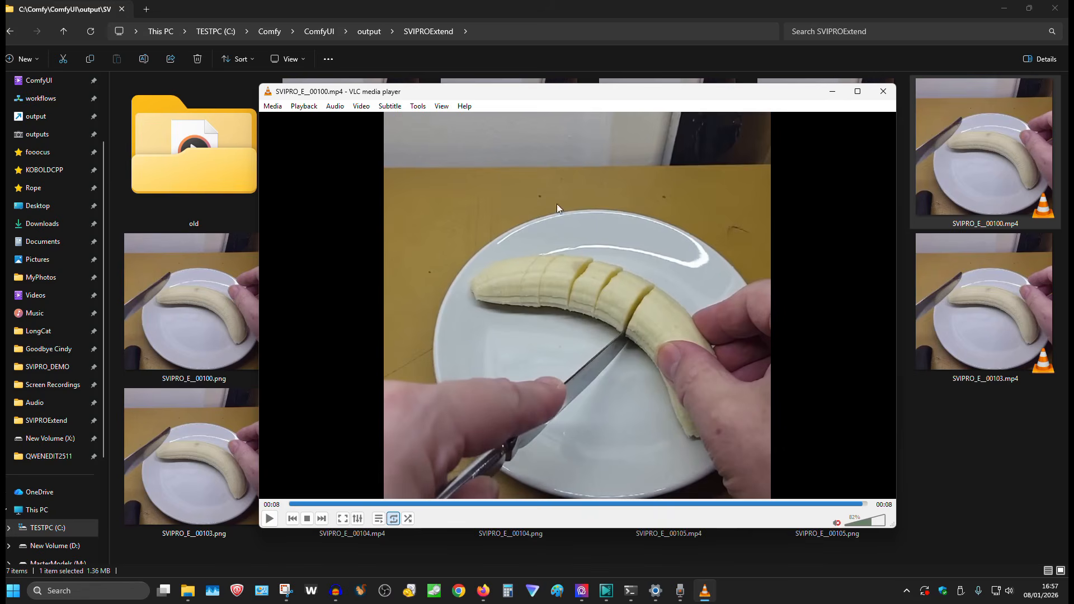
left_click(884, 91)
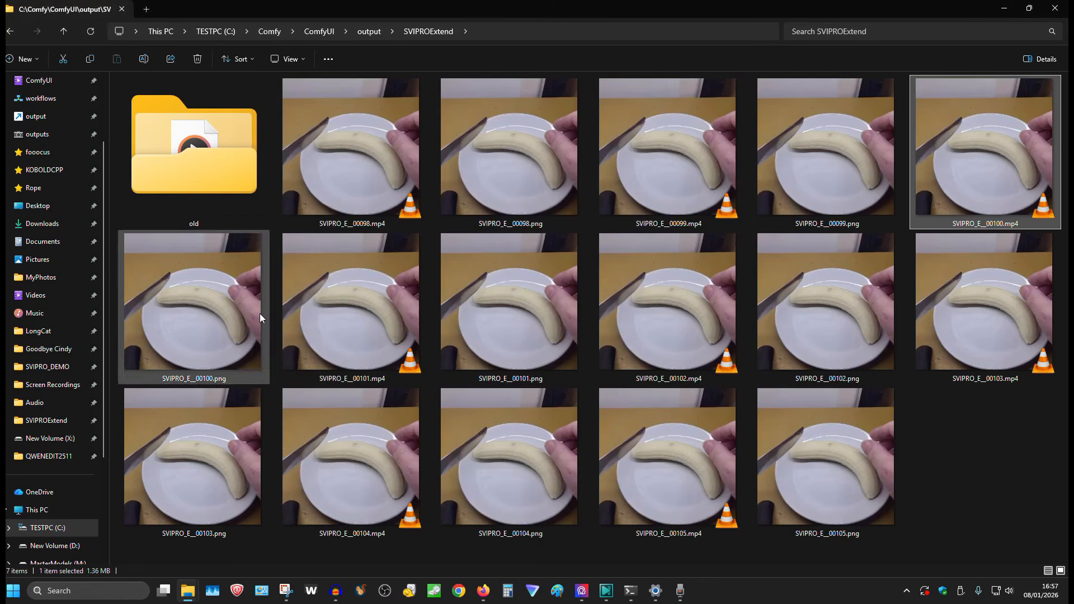
double_click(354, 304)
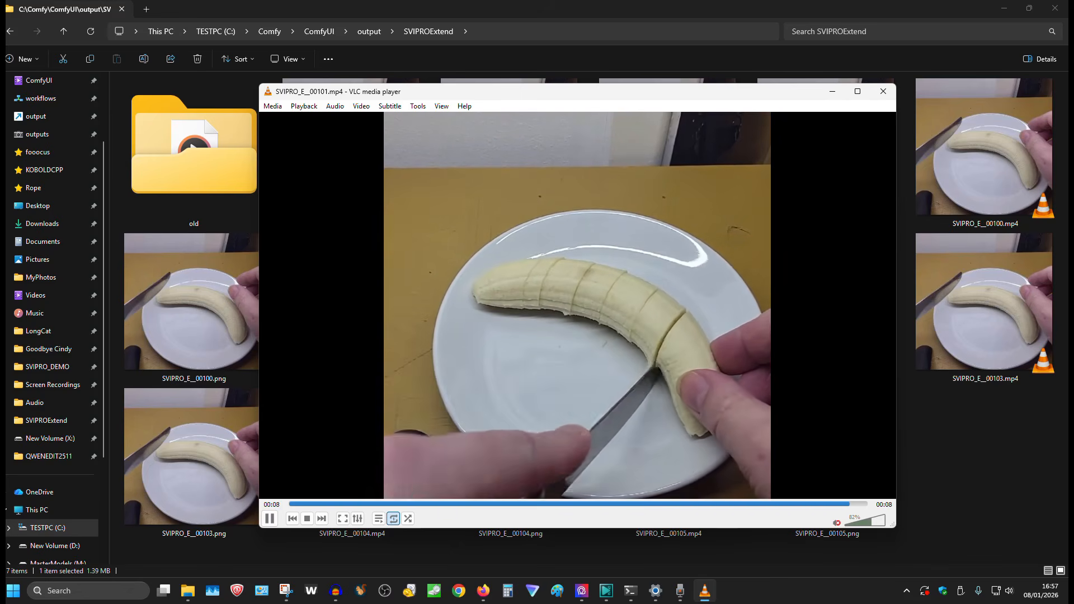
left_click(884, 91)
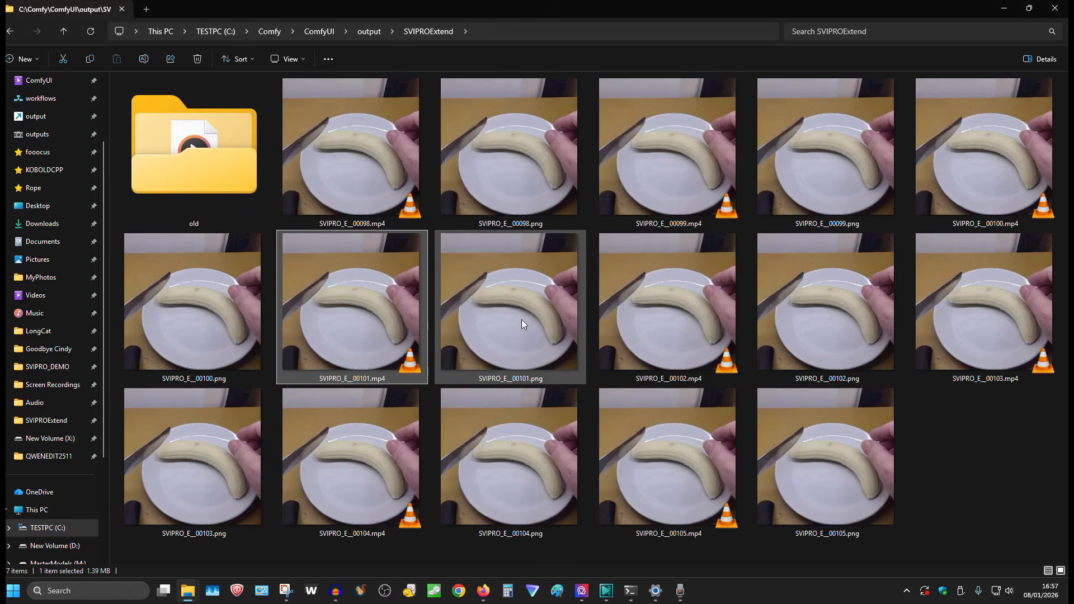
- Play SVIPRO_E__00102.mp4 and SVIPRO_E__00103.mp4 to compare their transitions, closing each video after viewing
double_click(664, 321)
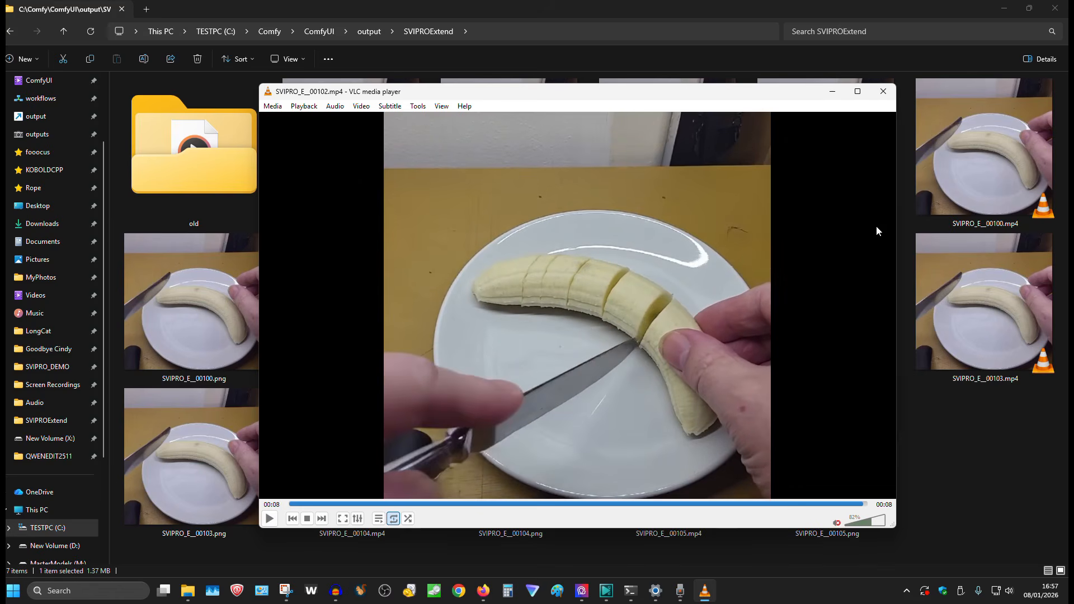
left_click(884, 94)
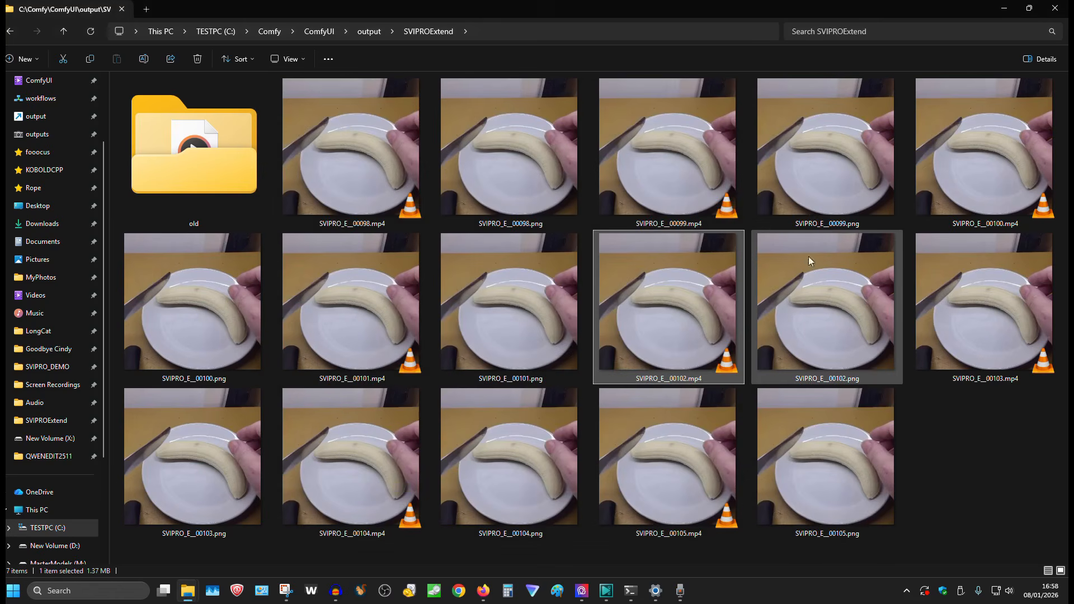
double_click(963, 308)
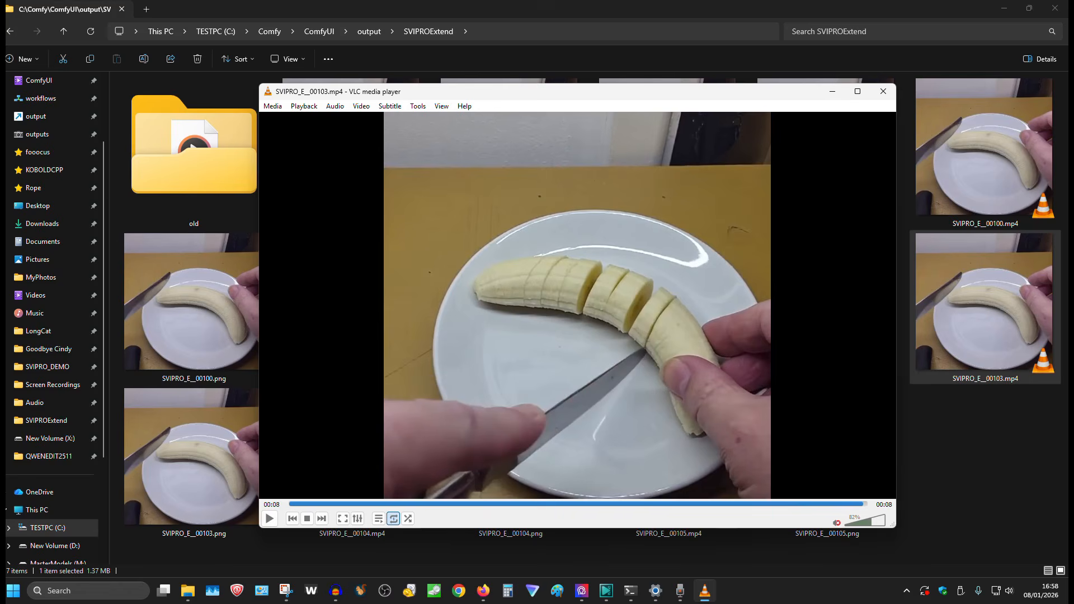
left_click(883, 91)
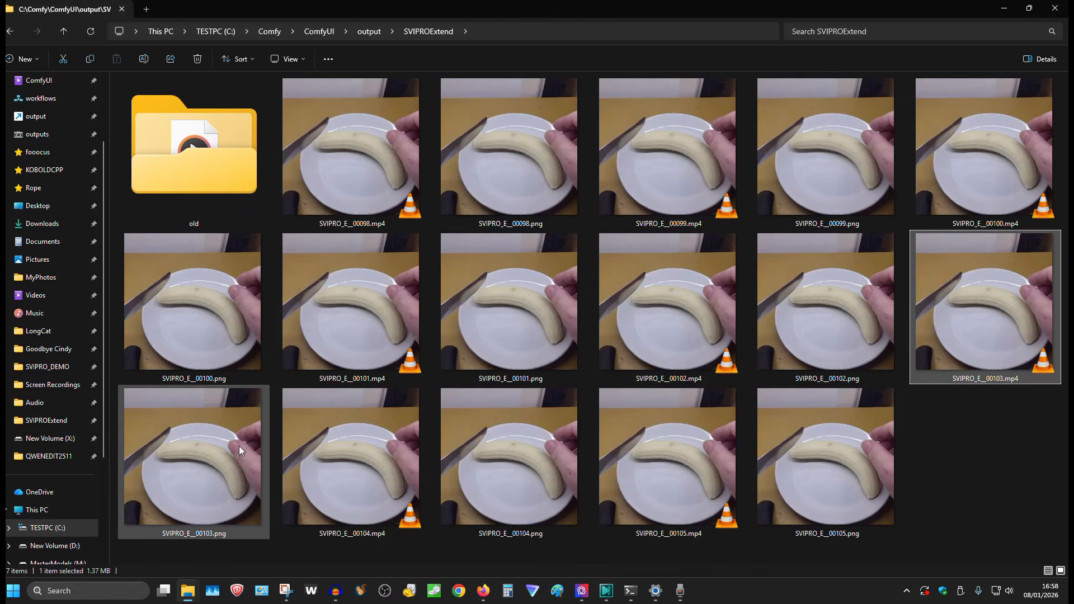
- Play the remaining outputs SVIPRO_E__00104.mp4 and SVIPRO_E__00105.mp4 to compare them, closing each video after viewing
double_click(327, 439)
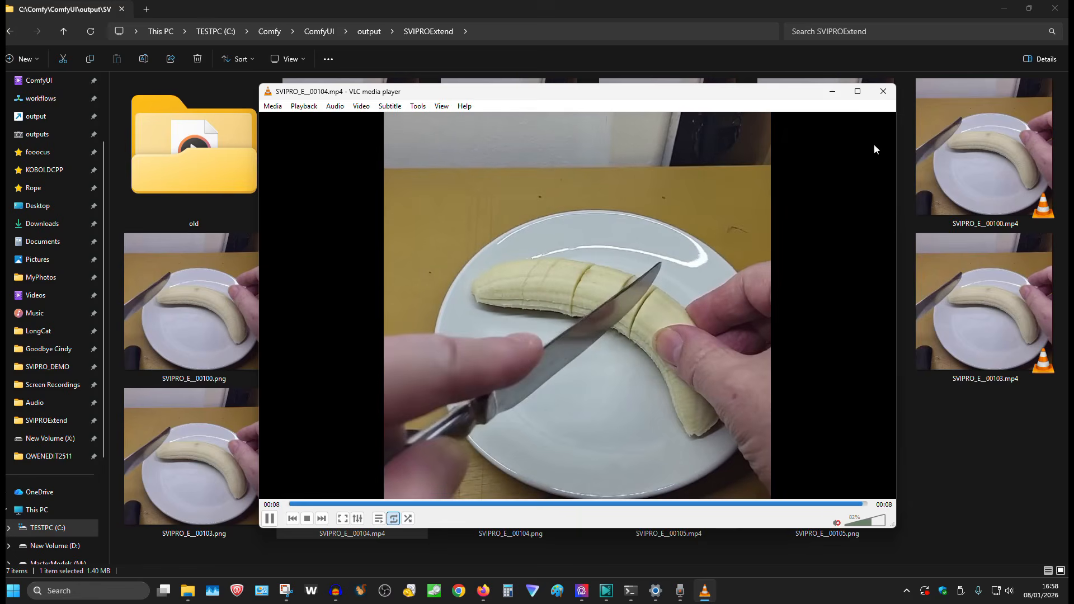
left_click(883, 93)
double_click(669, 468)
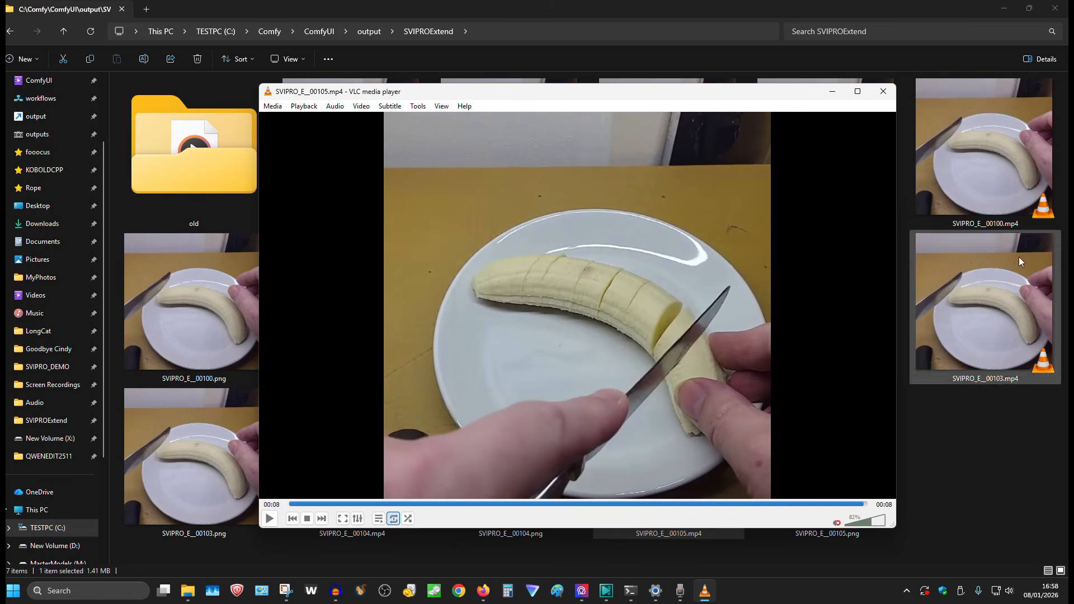
left_click(885, 89)
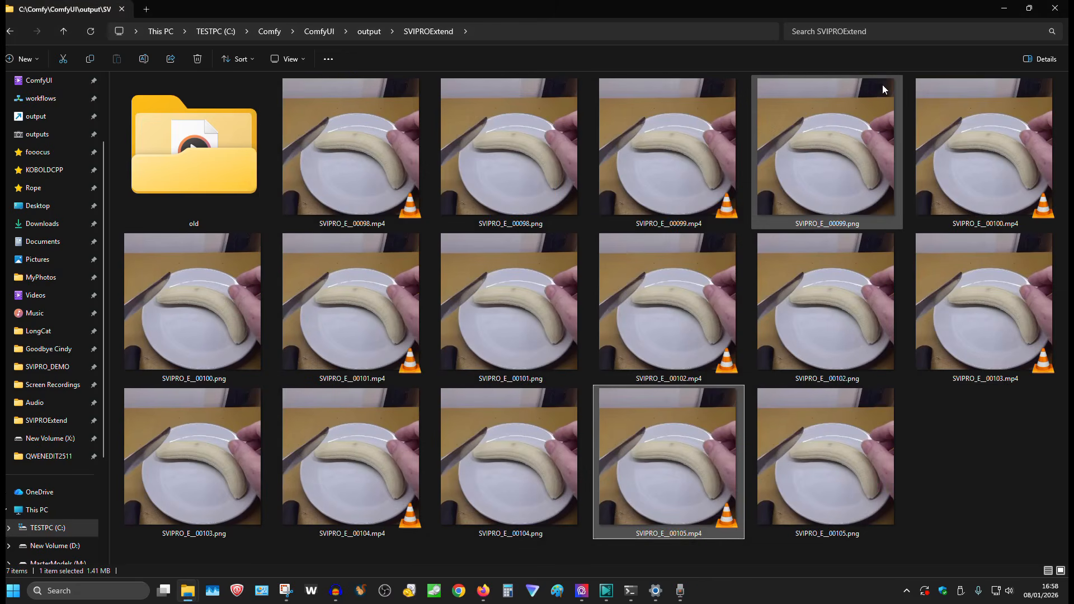